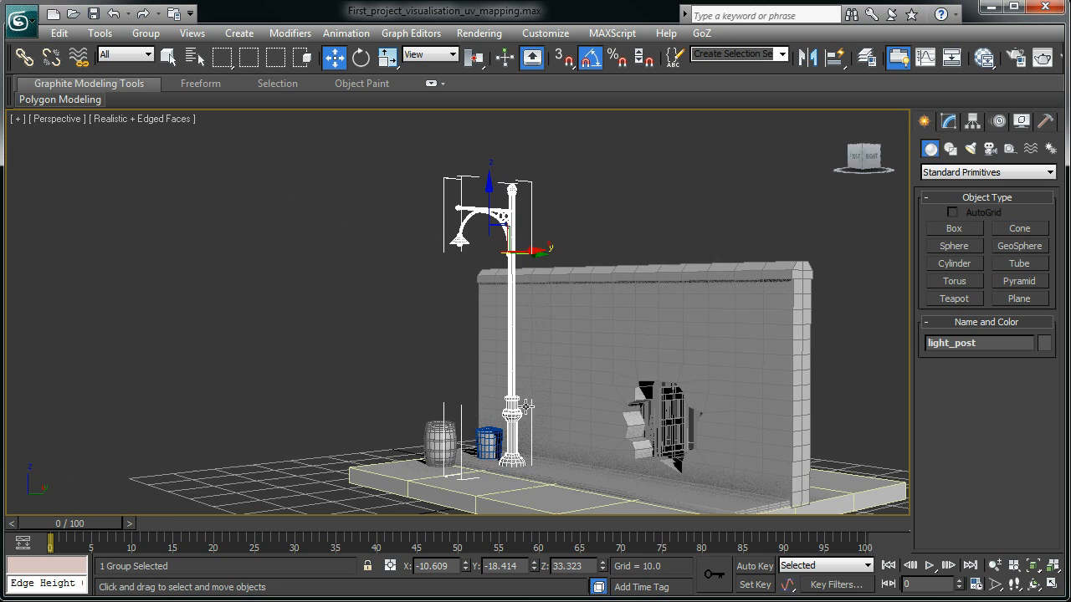
# Turn off edged faces in the Perspective view and examine the lamp post from several angles
pyautogui.press('F4')
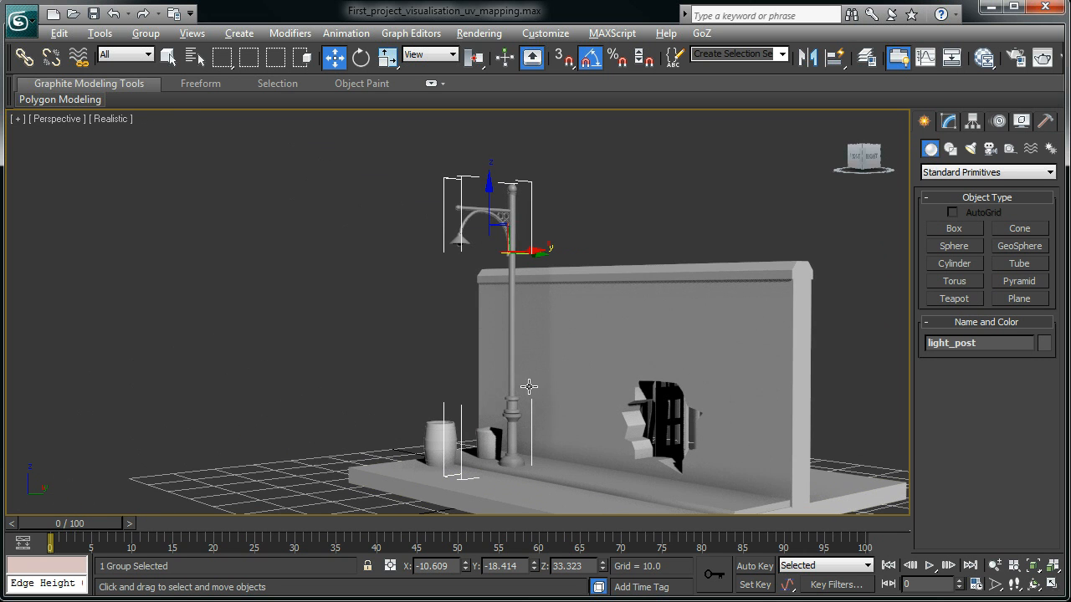
pyautogui.scroll(4, 512, 400)
pyautogui.scroll(1, 566, 226)
pyautogui.moveTo(572, 221); pyautogui.dragTo(541, 396, button='middle')
pyautogui.keyDown('alt'); pyautogui.moveTo(526, 347); pyautogui.dragTo(577, 366, button='middle'); pyautogui.keyUp('alt')
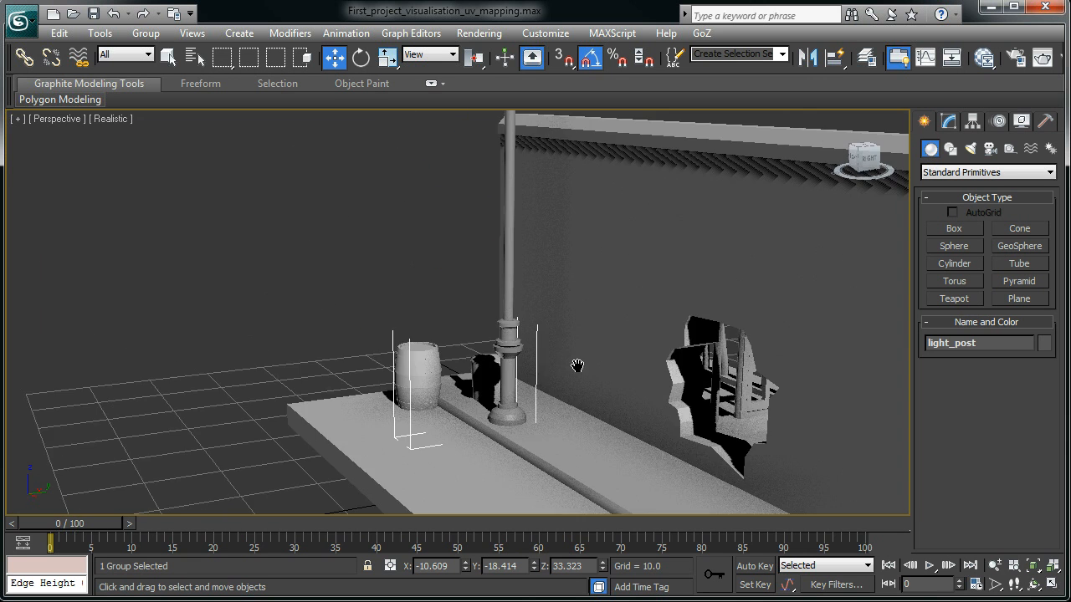
pyautogui.keyDown('alt'); pyautogui.moveTo(502, 353); pyautogui.dragTo(424, 363, button='middle'); pyautogui.keyUp('alt')
pyautogui.keyDown('alt'); pyautogui.moveTo(480, 321); pyautogui.dragTo(471, 398, button='middle'); pyautogui.keyUp('alt')
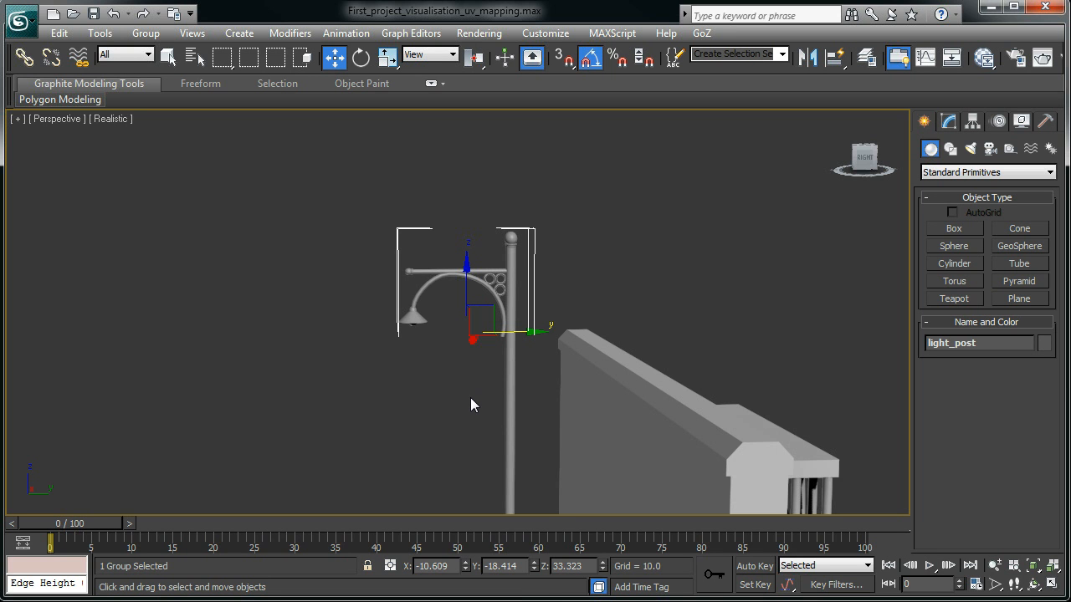
pyautogui.keyDown('alt'); pyautogui.moveTo(470, 397); pyautogui.dragTo(499, 368, button='middle'); pyautogui.keyUp('alt')
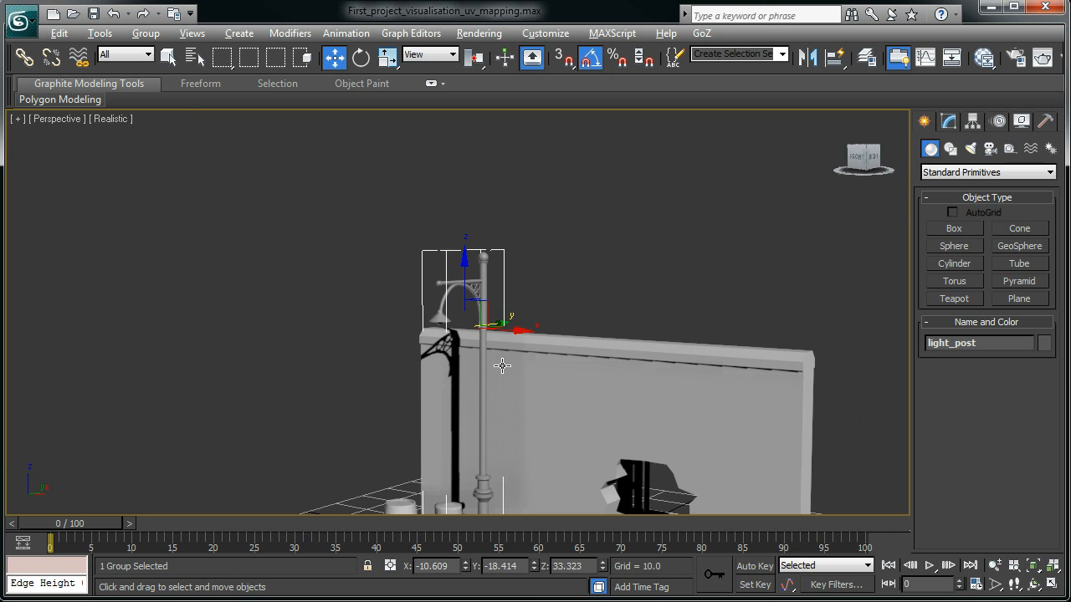
# Show all four viewports and reset the orbited orthographic viewport to the Left view
pyautogui.hotkey('alt', 'w')
pyautogui.scroll(2, 363, 433)
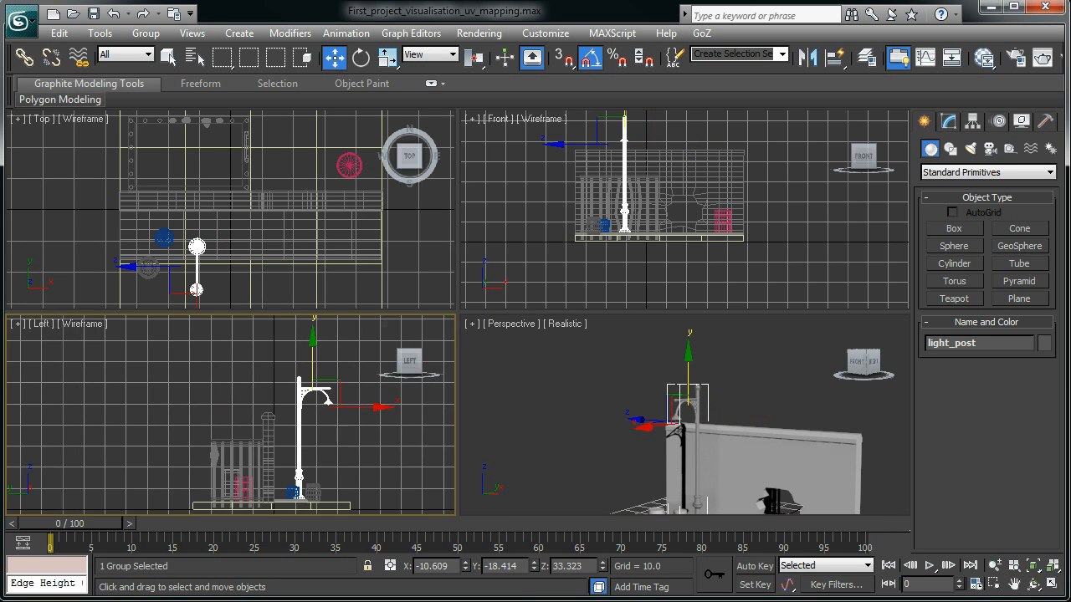
pyautogui.moveTo(360, 425); pyautogui.dragTo(184, 405, button='middle')
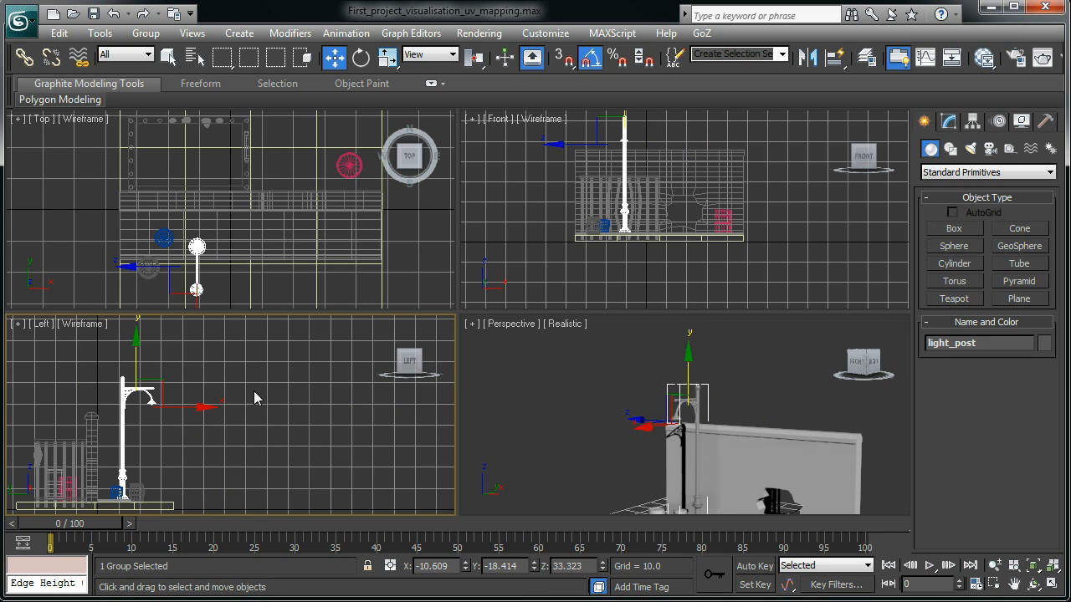
pyautogui.keyDown('alt'); pyautogui.moveTo(253, 390); pyautogui.dragTo(221, 450, button='middle'); pyautogui.keyUp('alt')
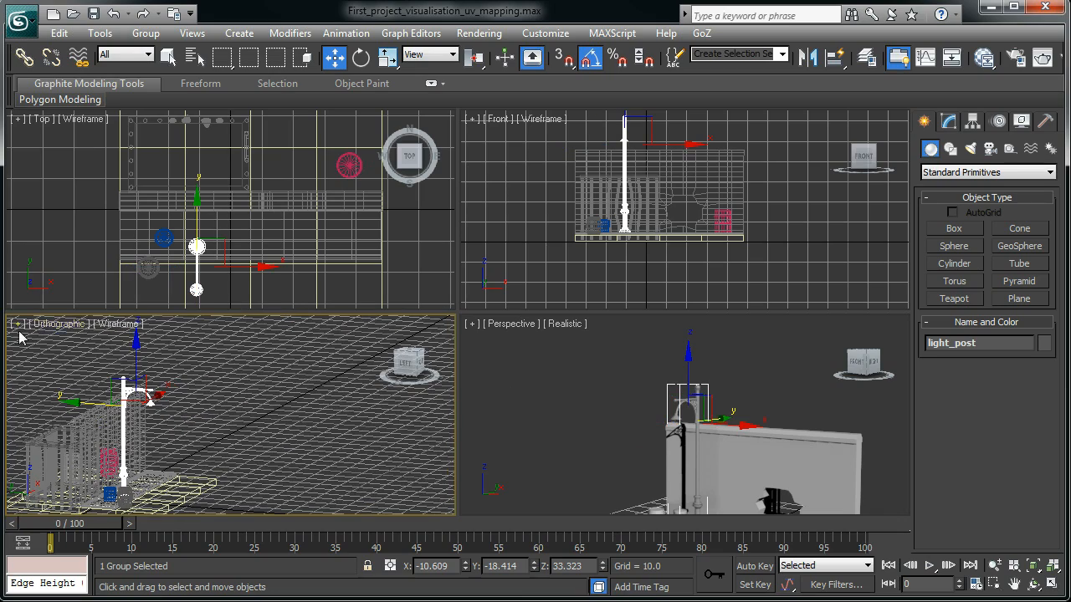
pyautogui.click(67, 331)
pyautogui.click(110, 500)
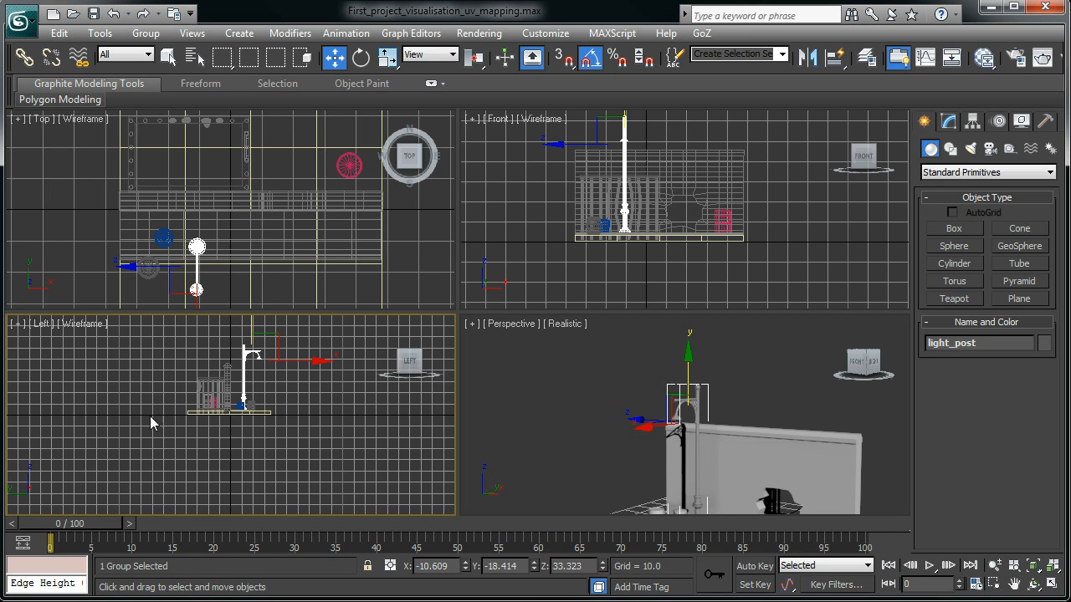
# Examine the scene in an enlarged Perspective view, and return to the four-viewport layout
pyautogui.keyDown('alt'); pyautogui.moveTo(653, 435); pyautogui.dragTo(588, 406, button='middle'); pyautogui.keyUp('alt')
pyautogui.hotkey('alt', 'w')
pyautogui.keyDown('alt'); pyautogui.moveTo(348, 254); pyautogui.dragTo(226, 324, button='middle'); pyautogui.keyUp('alt')
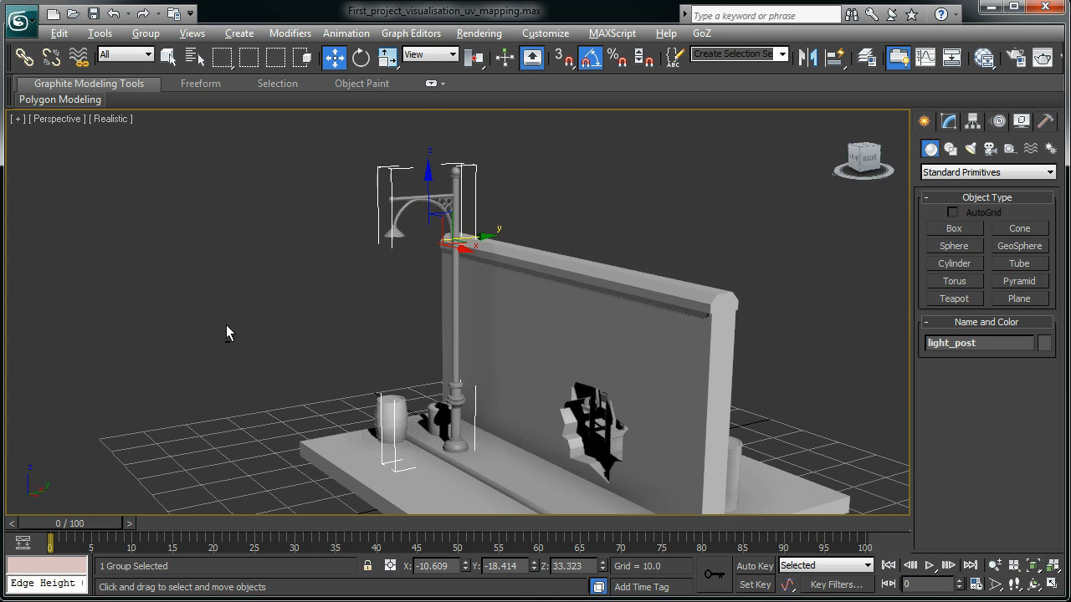
pyautogui.hotkey('alt', 'w')
pyautogui.scroll(5, 302, 407)
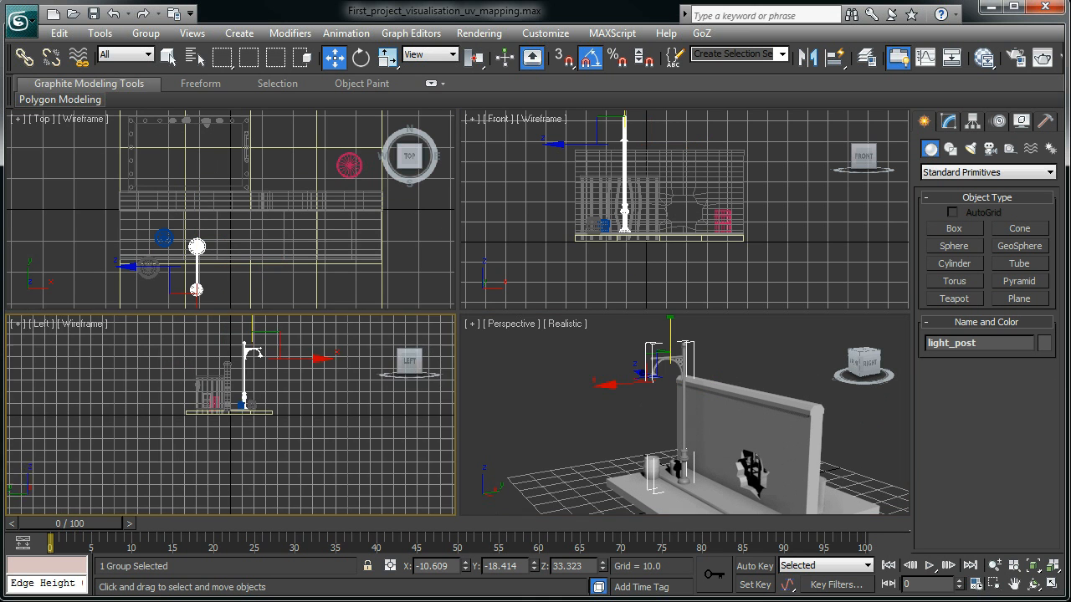
# Orbit the Left, Top and Front viewports away from their fixed views and reframe the Perspective view
pyautogui.scroll(-2, 169, 364)
pyautogui.moveTo(170, 398)
pyautogui.keyDown('alt'); pyautogui.mouseDown(button='middle')
pyautogui.moveTo(165, 430)
pyautogui.moveTo(169, 418)
pyautogui.mouseUp(button='middle'); pyautogui.keyUp('alt')
pyautogui.keyDown('alt'); pyautogui.moveTo(308, 200); pyautogui.dragTo(303, 238, button='middle'); pyautogui.keyUp('alt')
pyautogui.keyDown('alt'); pyautogui.moveTo(705, 191); pyautogui.dragTo(680, 248, button='middle'); pyautogui.keyUp('alt')
pyautogui.moveTo(648, 439); pyautogui.dragTo(803, 410, button='middle')
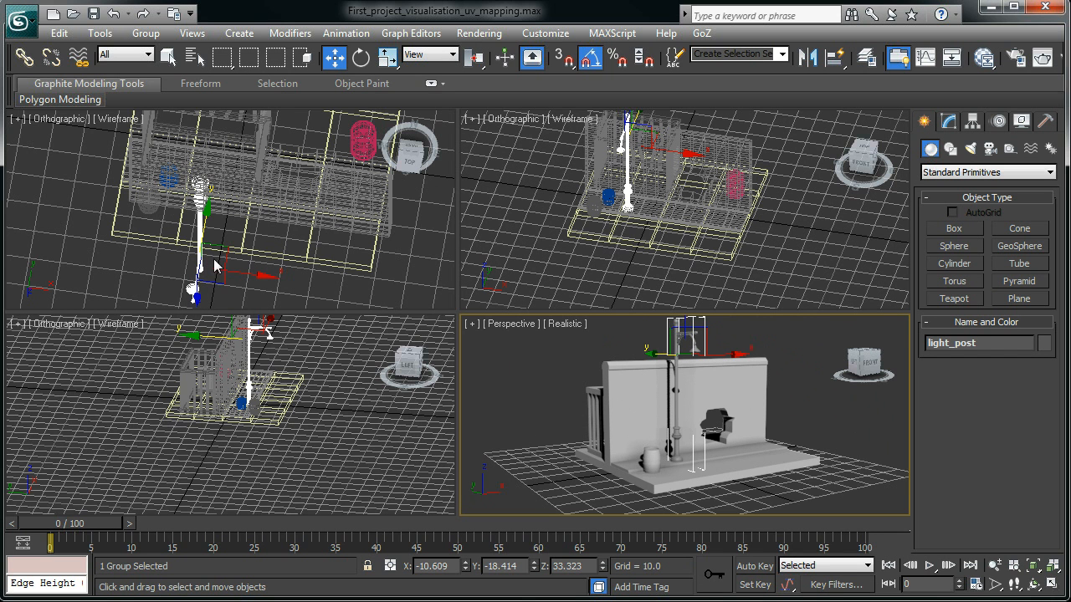
# Reset the three orbited orthographic wireframe viewports to the Top, Front and Left views
pyautogui.rightClick(52, 124)
pyautogui.click(55, 123)
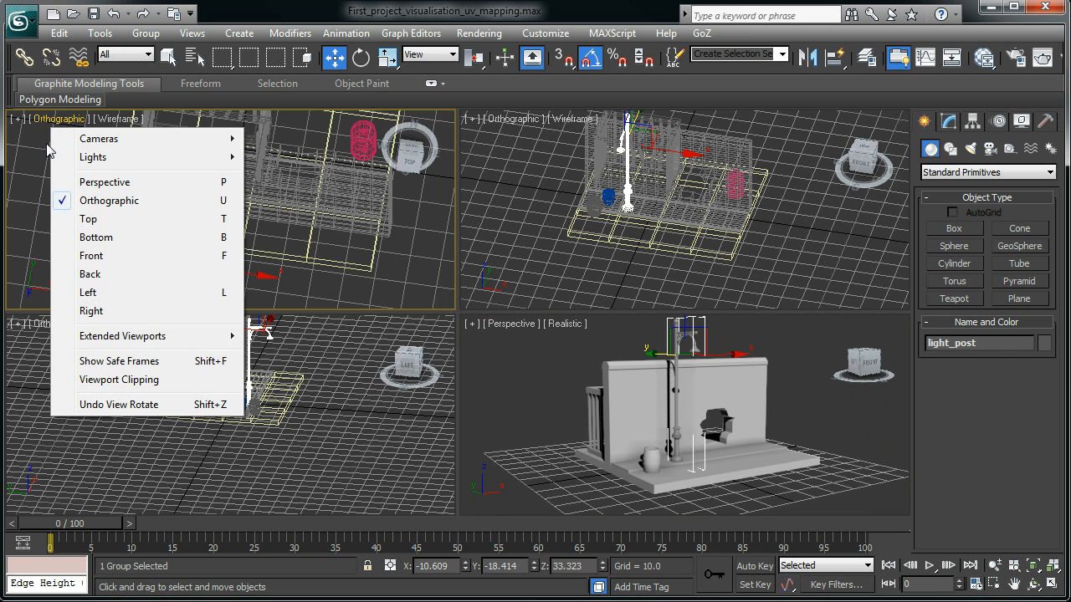
pyautogui.click(93, 219)
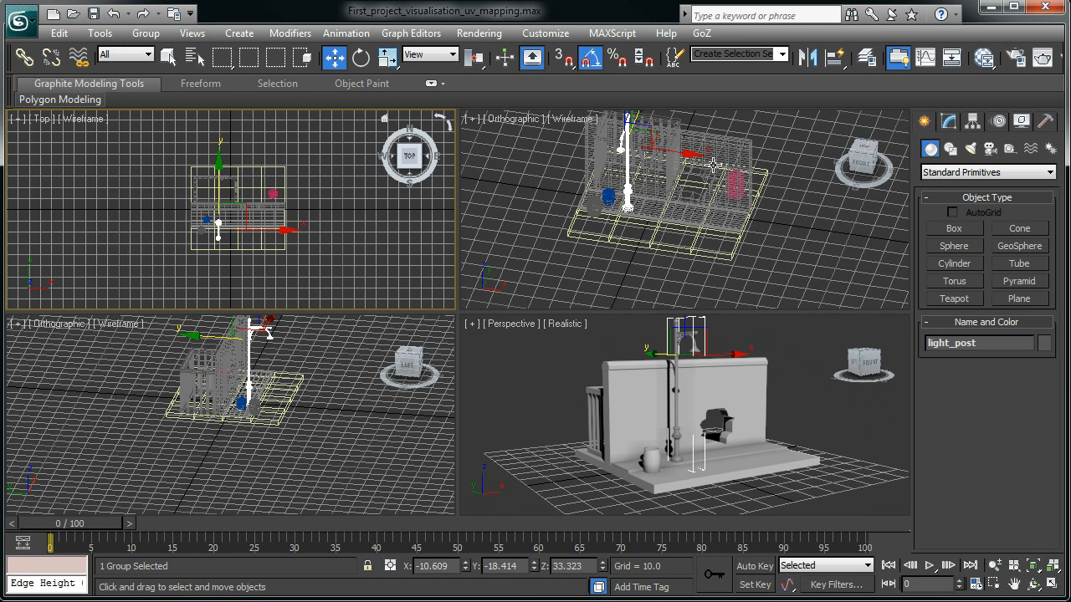
pyautogui.click(502, 116)
pyautogui.click(502, 117)
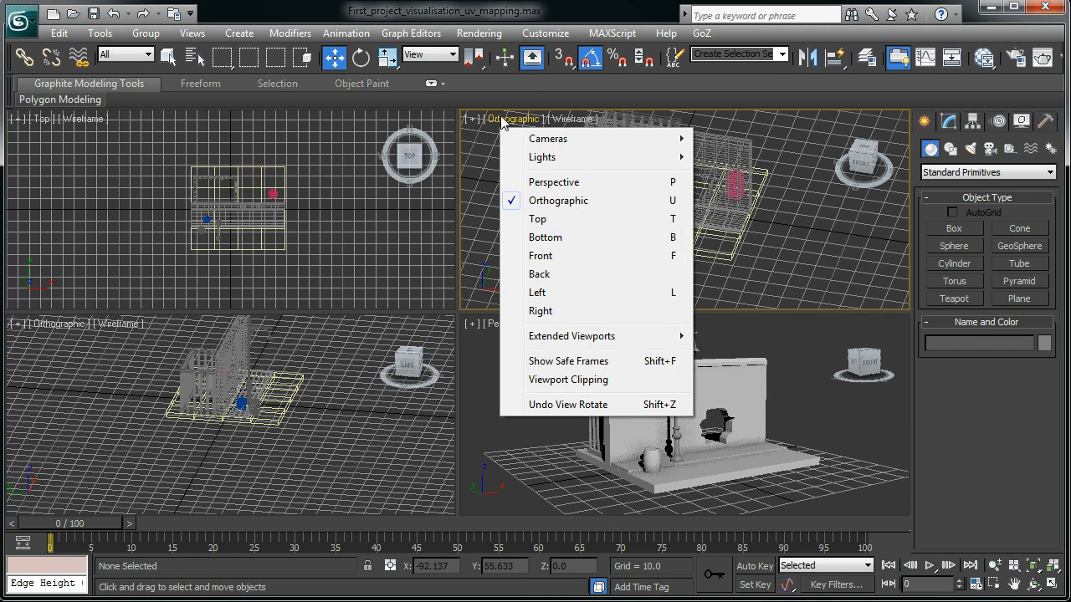
pyautogui.click(539, 256)
pyautogui.click(72, 324)
pyautogui.click(71, 325)
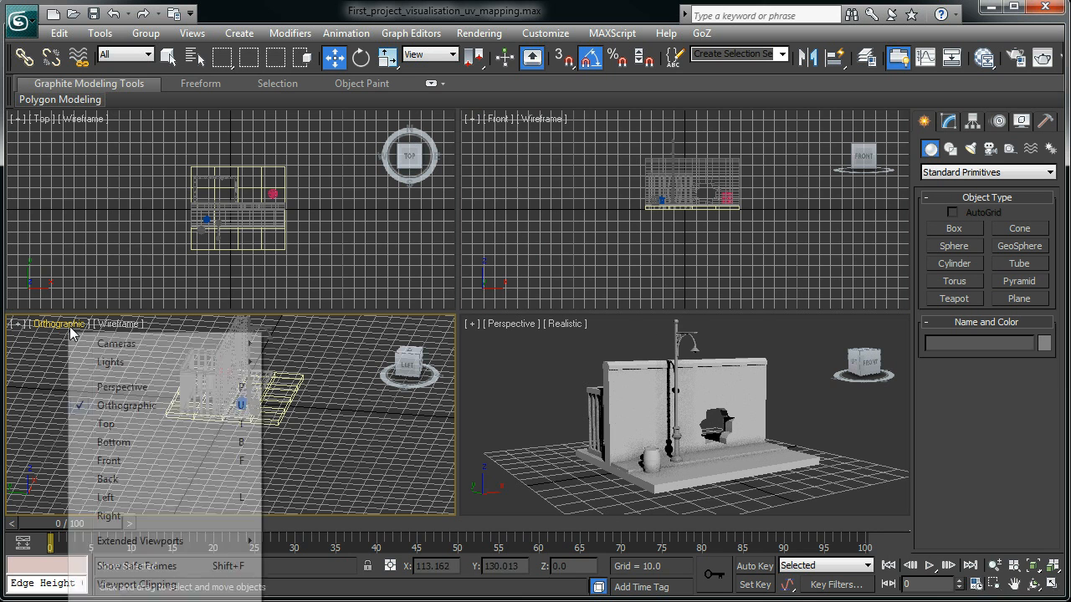
pyautogui.click(111, 504)
# Select the light_post group in the Perspective view and open it for access to its parts
pyautogui.scroll(2, 644, 412)
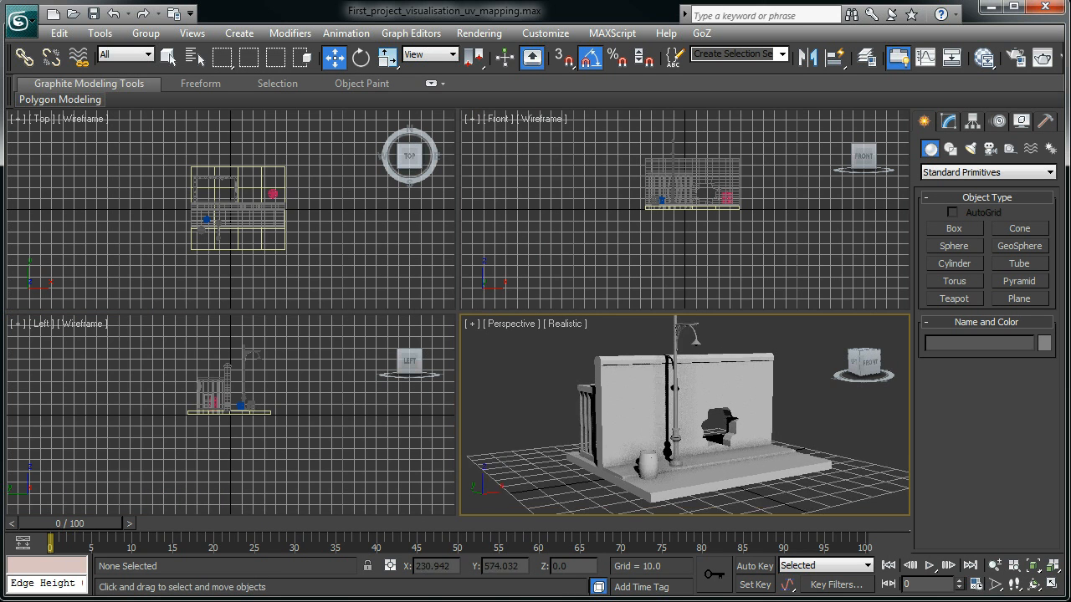
pyautogui.keyDown('alt'); pyautogui.moveTo(644, 412); pyautogui.dragTo(524, 394, button='middle'); pyautogui.keyUp('alt')
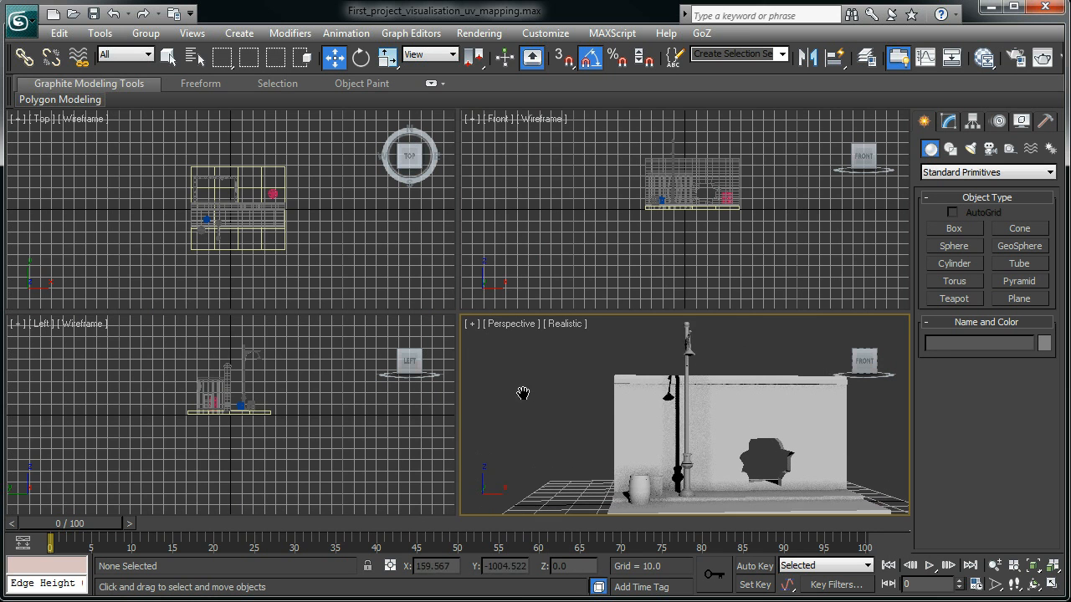
pyautogui.moveTo(664, 390); pyautogui.dragTo(543, 390, button='middle')
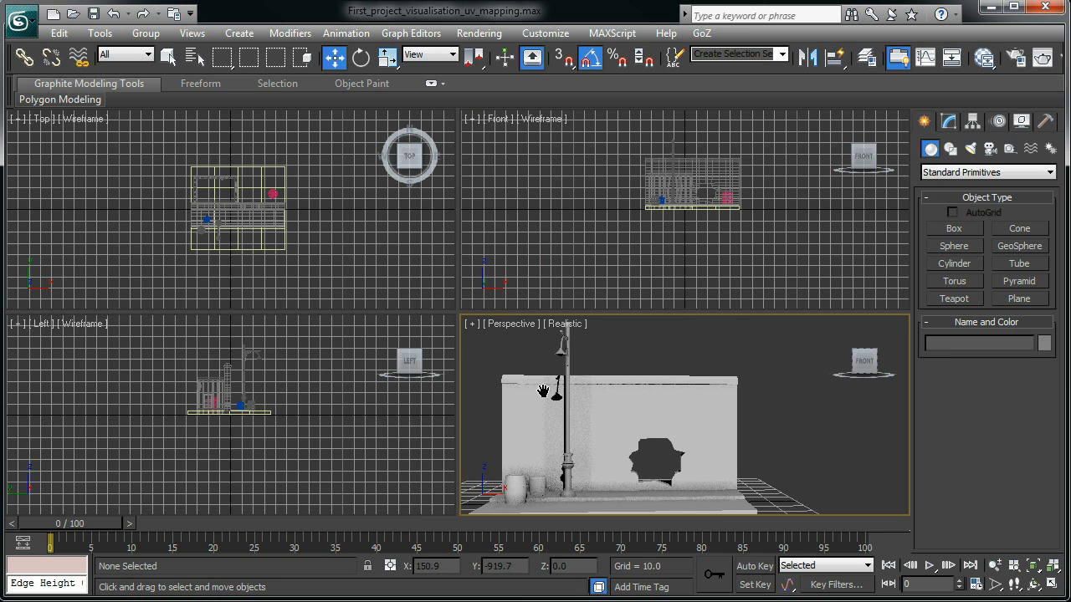
pyautogui.click(563, 475)
pyautogui.keyDown('alt'); pyautogui.moveTo(601, 453); pyautogui.dragTo(544, 450, button='middle'); pyautogui.keyUp('alt')
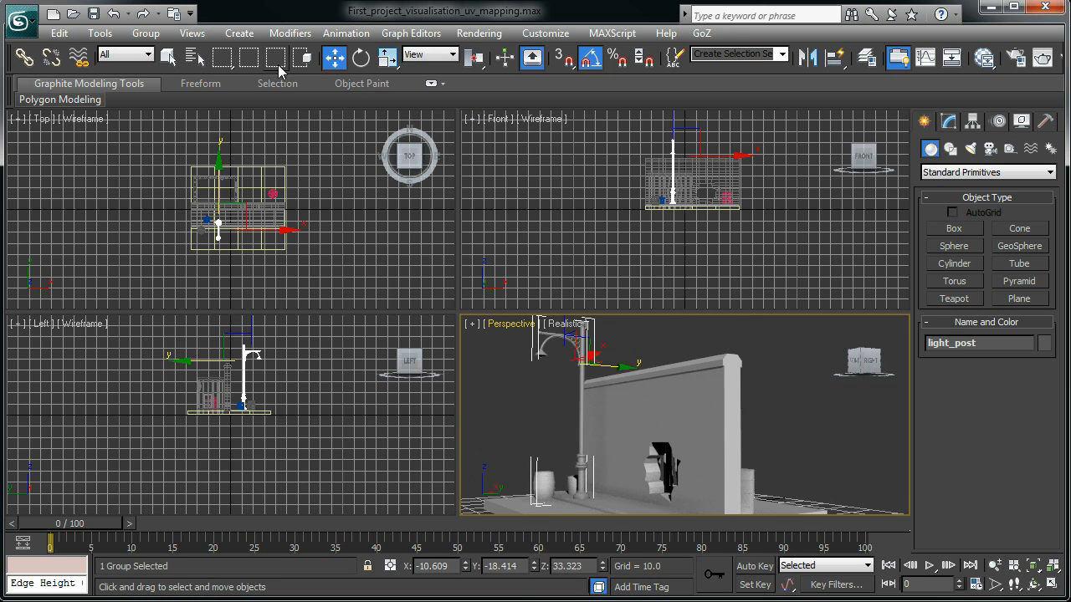
pyautogui.click(146, 33)
pyautogui.click(164, 99)
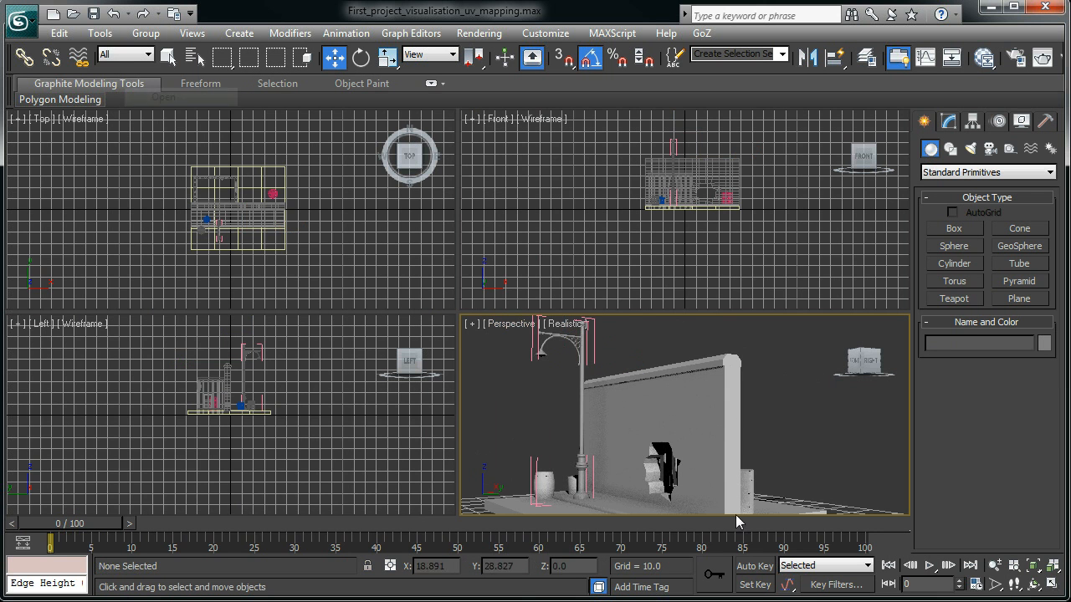
# Select the lamp post's base object and isolate it in a maximized Perspective view
pyautogui.click(585, 489)
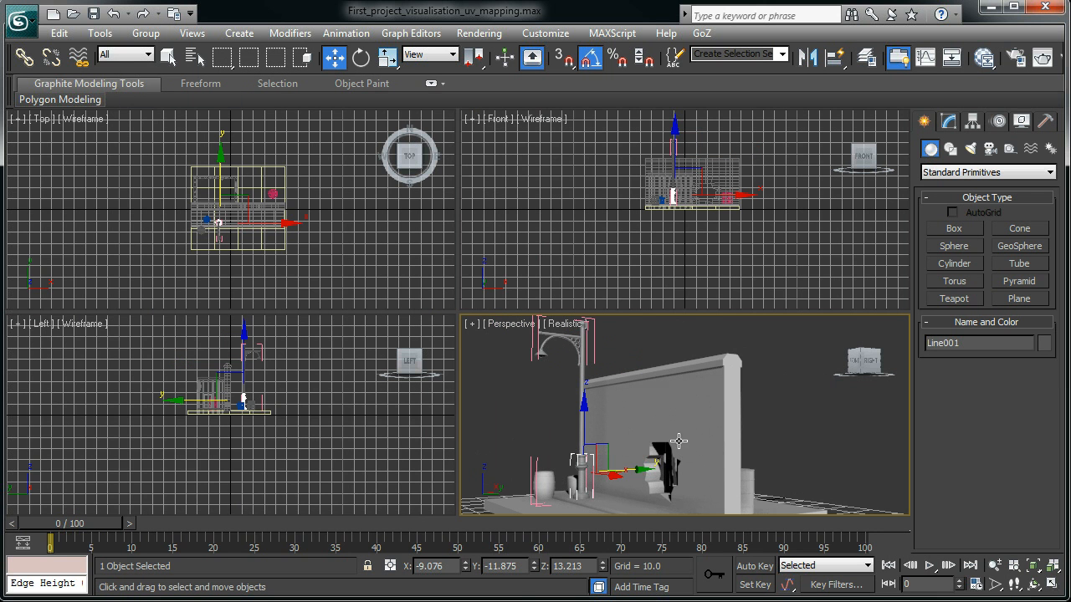
pyautogui.hotkey('alt', 'w')
pyautogui.keyDown('alt'); pyautogui.moveTo(379, 330); pyautogui.dragTo(338, 272, button='middle'); pyautogui.keyUp('alt')
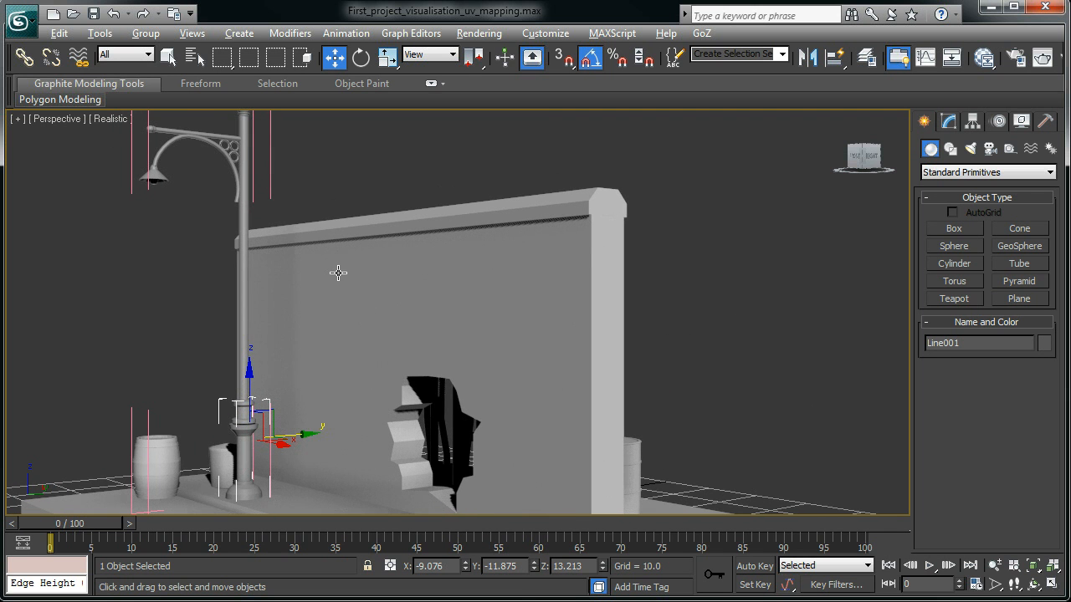
pyautogui.hotkey('alt', 'q')
# Examine the isolated lamp post base from several angles, turning edged faces on to inspect its profile
pyautogui.keyDown('alt'); pyautogui.moveTo(328, 341); pyautogui.dragTo(671, 373, button='middle'); pyautogui.keyUp('alt')
pyautogui.scroll(-3, 659, 310)
pyautogui.moveTo(658, 286); pyautogui.dragTo(493, 286, button='middle')
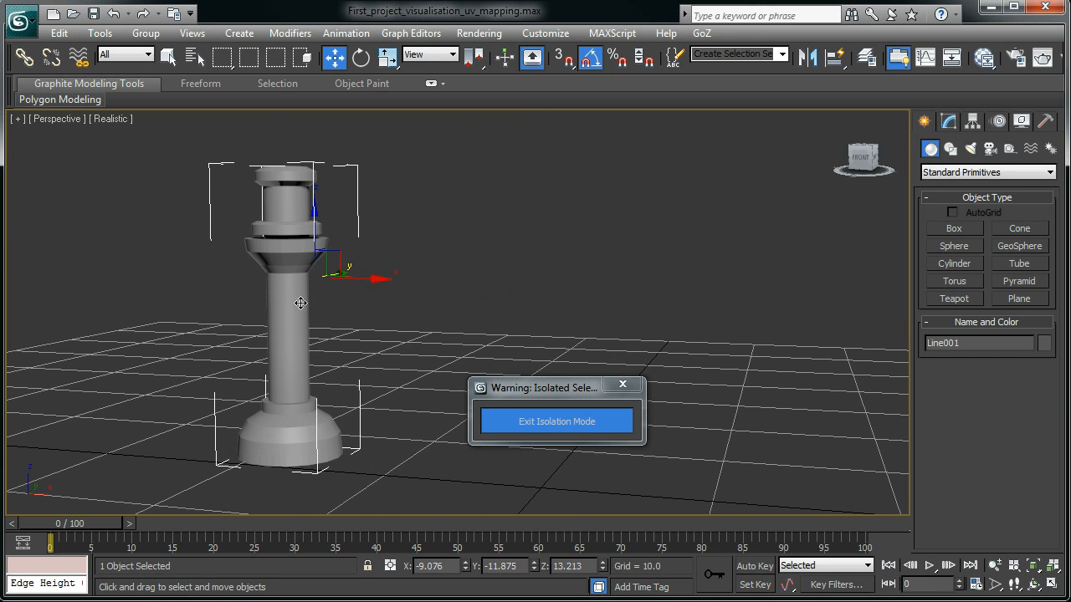
pyautogui.keyDown('alt'); pyautogui.moveTo(361, 347); pyautogui.dragTo(303, 296, button='middle'); pyautogui.keyUp('alt')
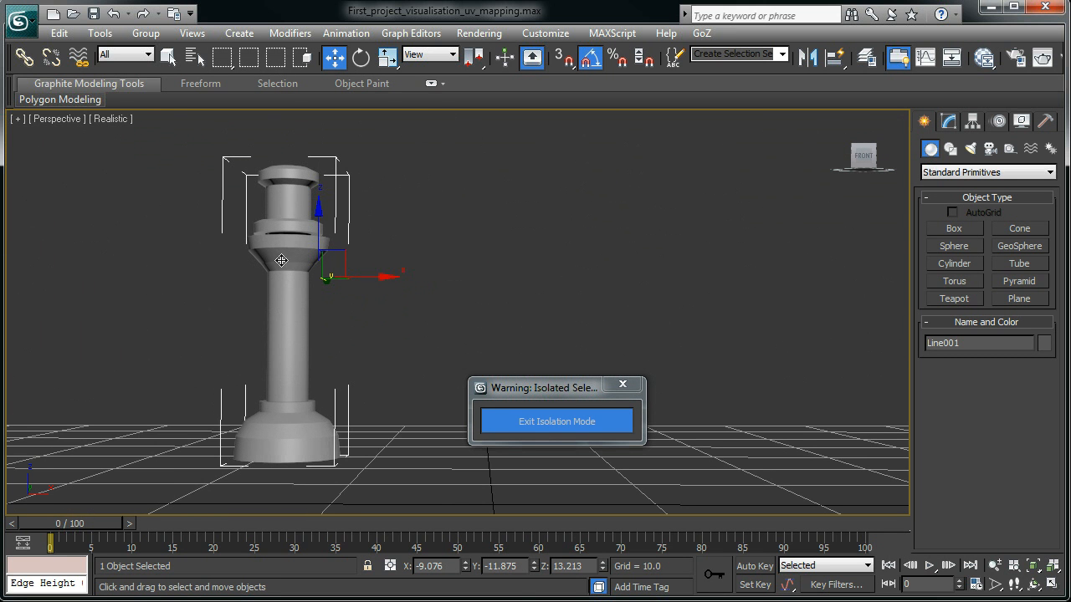
pyautogui.scroll(-2, 268, 302)
pyautogui.moveTo(269, 299)
pyautogui.keyDown('alt'); pyautogui.mouseDown(button='middle')
pyautogui.moveTo(303, 310)
pyautogui.moveTo(286, 299)
pyautogui.mouseUp(button='middle'); pyautogui.keyUp('alt')
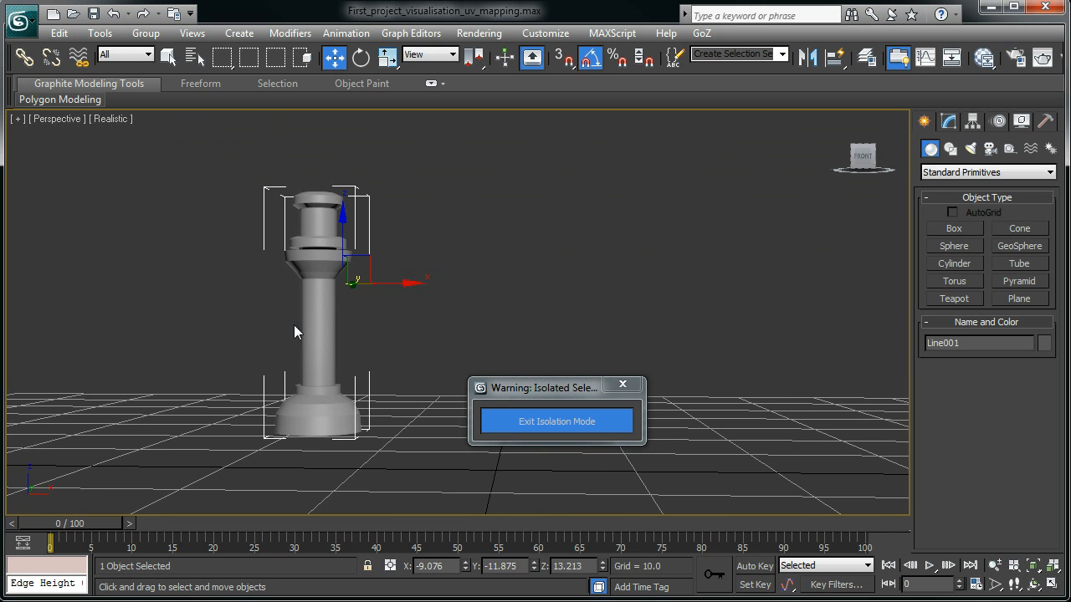
pyautogui.moveTo(281, 358)
pyautogui.keyDown('alt'); pyautogui.mouseDown(button='middle')
pyautogui.moveTo(281, 423)
pyautogui.moveTo(258, 336)
pyautogui.moveTo(278, 365)
pyautogui.mouseUp(button='middle'); pyautogui.keyUp('alt')
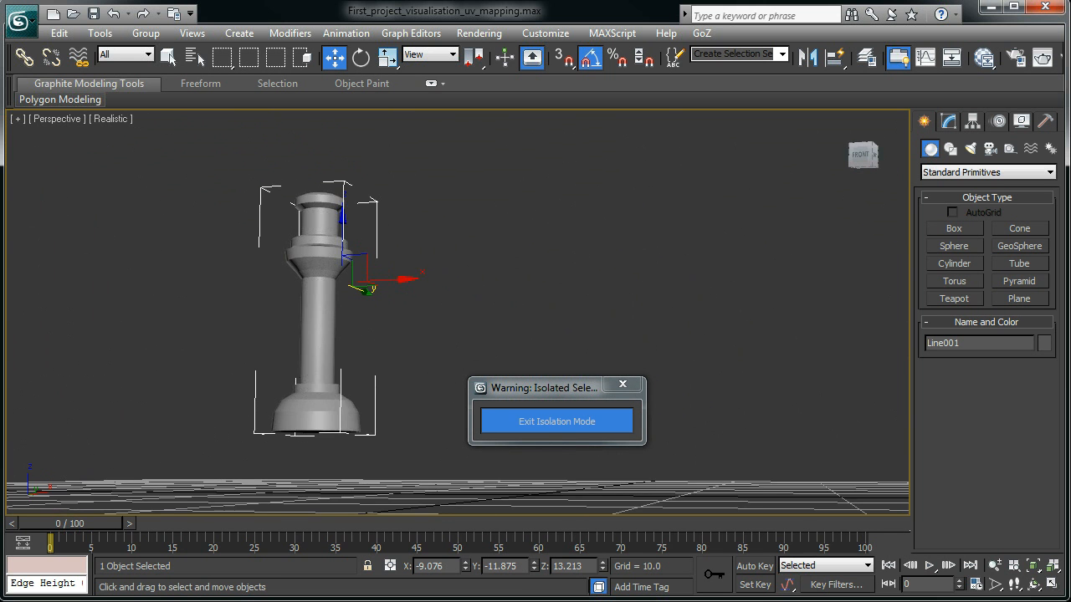
pyautogui.scroll(3, 256, 302)
pyautogui.moveTo(256, 302); pyautogui.dragTo(244, 329, button='middle')
pyautogui.press('F4')
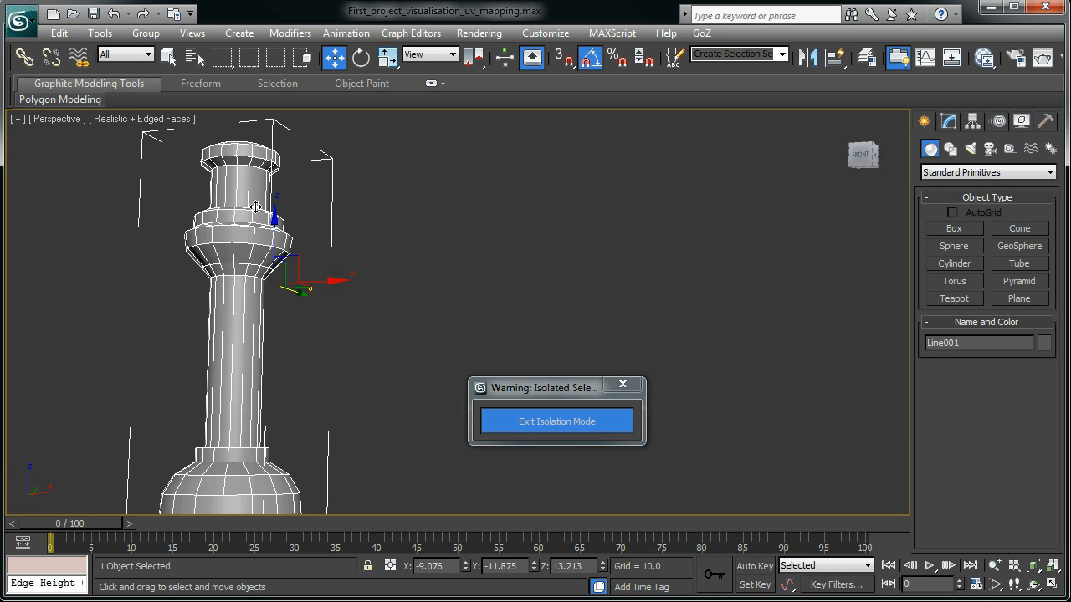
pyautogui.keyDown('alt'); pyautogui.moveTo(240, 172); pyautogui.dragTo(299, 334, button='middle'); pyautogui.keyUp('alt')
pyautogui.scroll(-3, 283, 345)
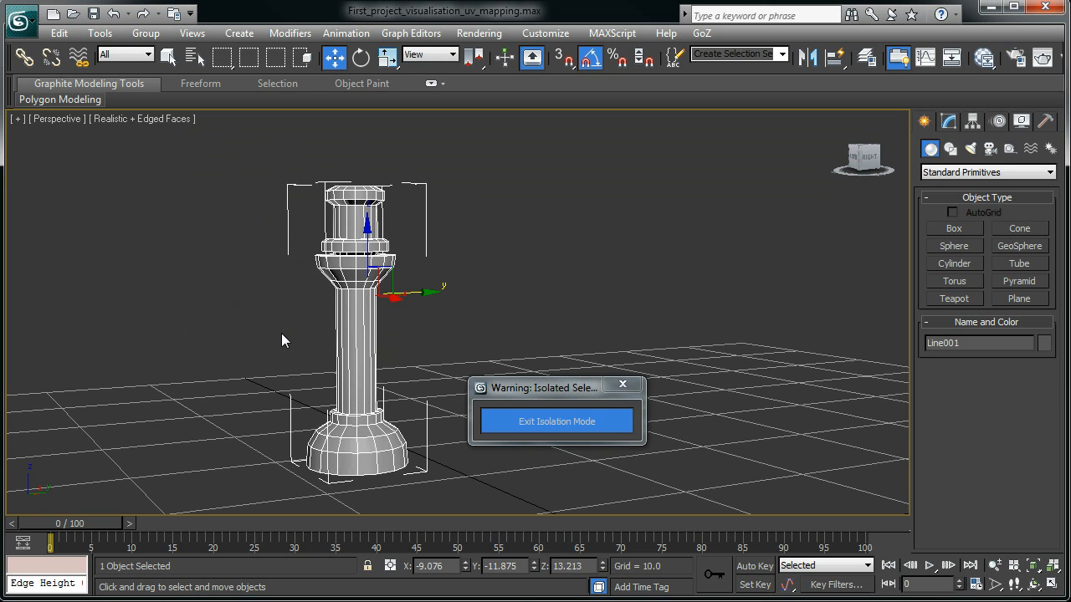
# Exit isolation mode and return to the four-viewport layout with the scene framed in the Left and Perspective views
pyautogui.click(624, 383)
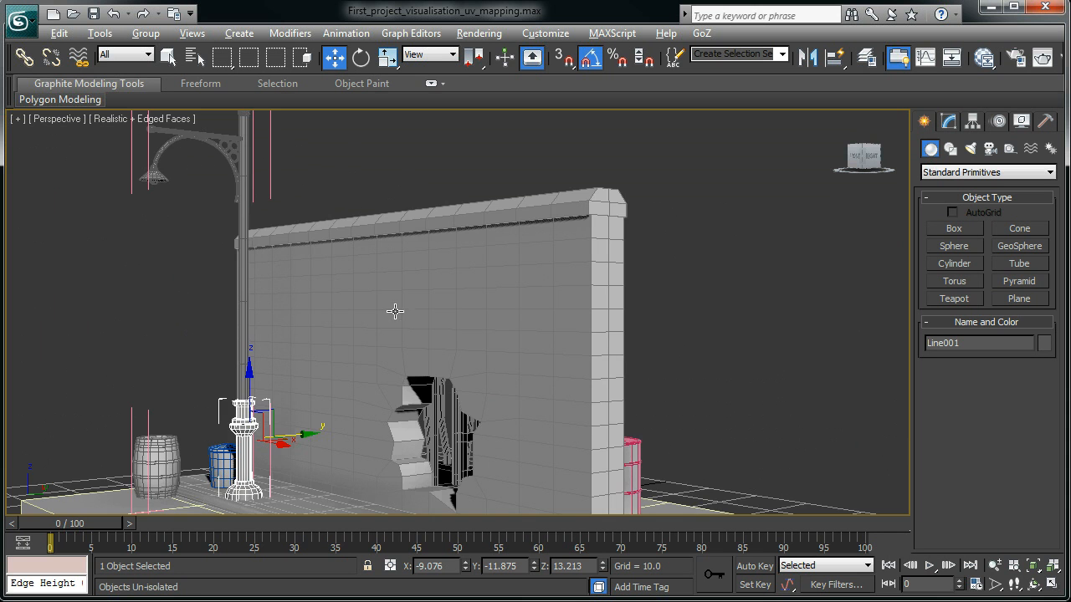
pyautogui.scroll(-4, 395, 315)
pyautogui.hotkey('alt', 'w')
pyautogui.scroll(3, 343, 397)
pyautogui.moveTo(338, 414); pyautogui.dragTo(228, 471, button='middle')
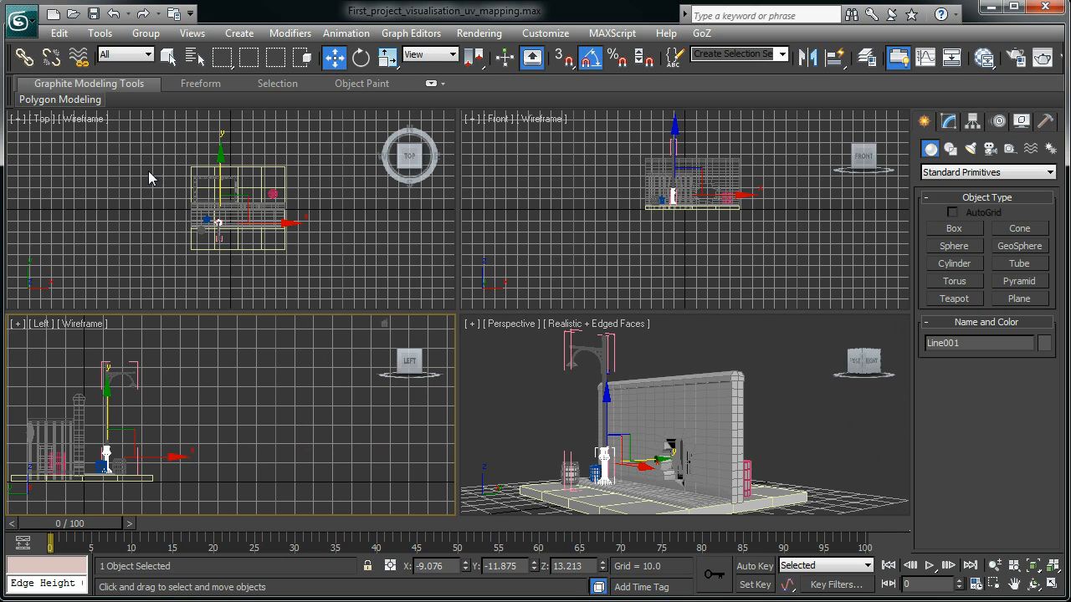
pyautogui.keyDown('alt'); pyautogui.moveTo(573, 391); pyautogui.dragTo(607, 456, button='middle'); pyautogui.keyUp('alt')
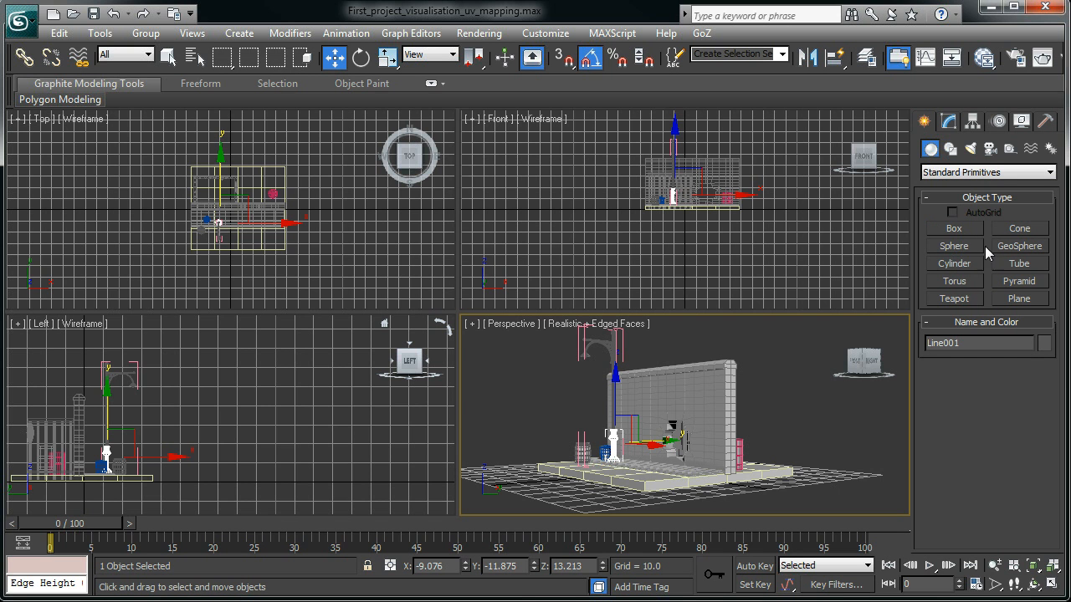
# Bring up the spline shape tools, start the Line tool, and switch the shape category to NURBS Curves
pyautogui.click(952, 151)
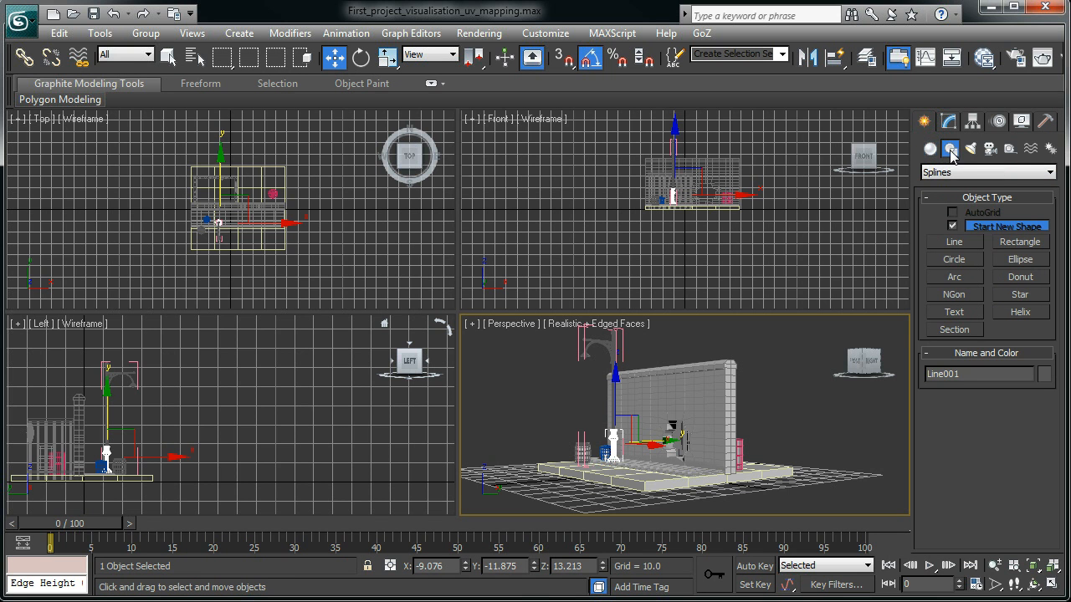
pyautogui.click(958, 242)
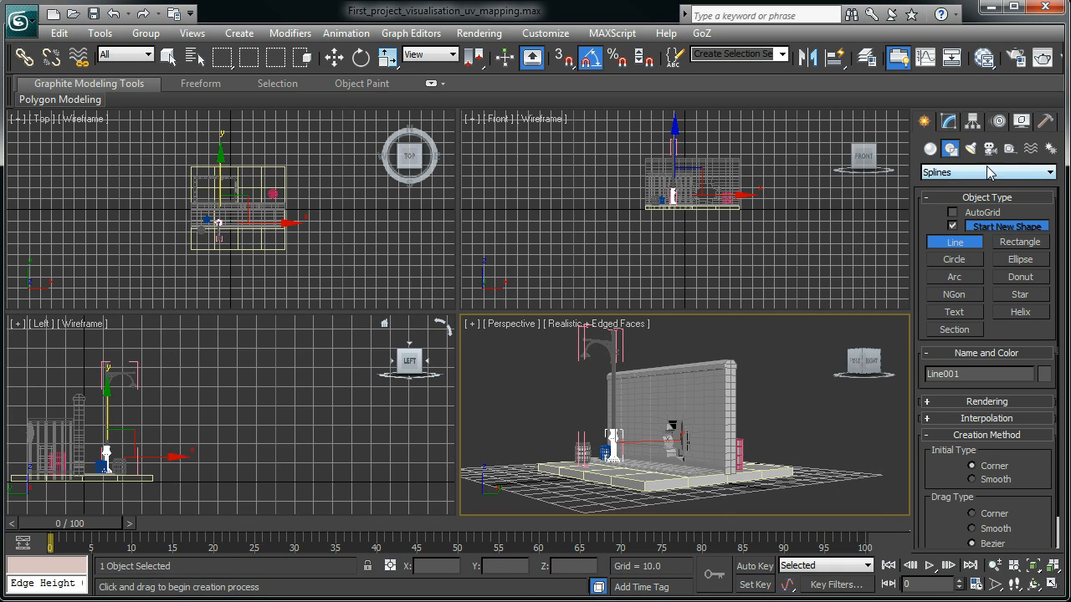
pyautogui.click(1051, 174)
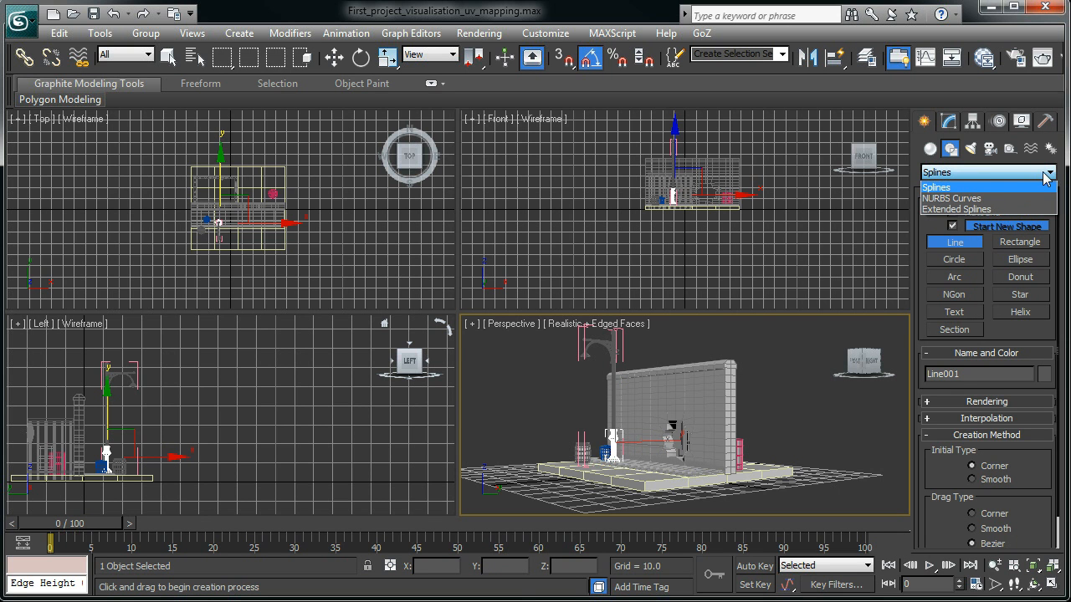
pyautogui.click(992, 199)
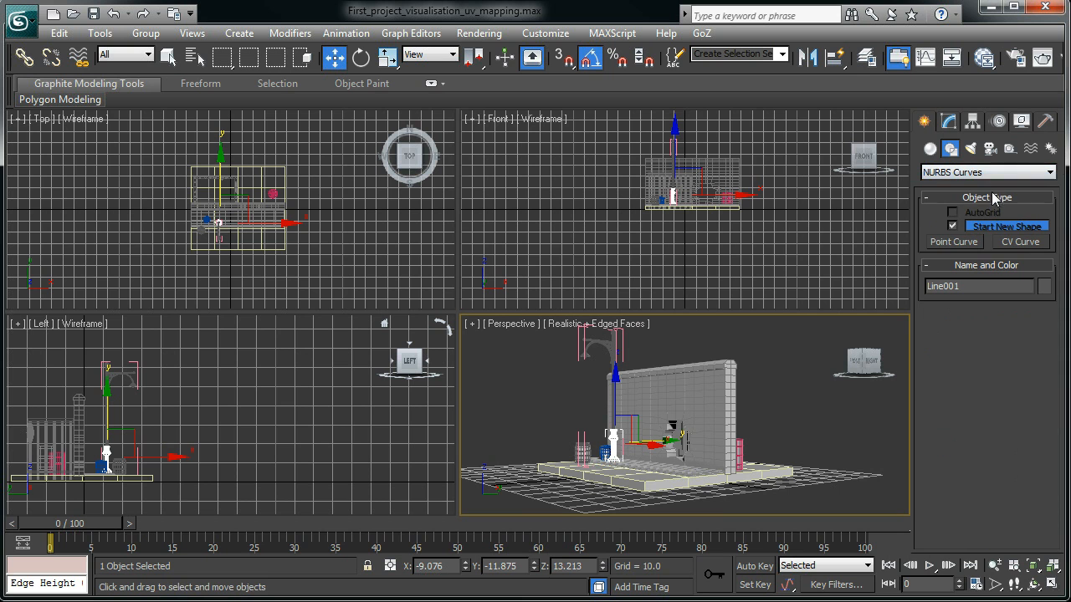
# Show the Extended Splines shape types and return the shape category to Splines
pyautogui.click(1051, 173)
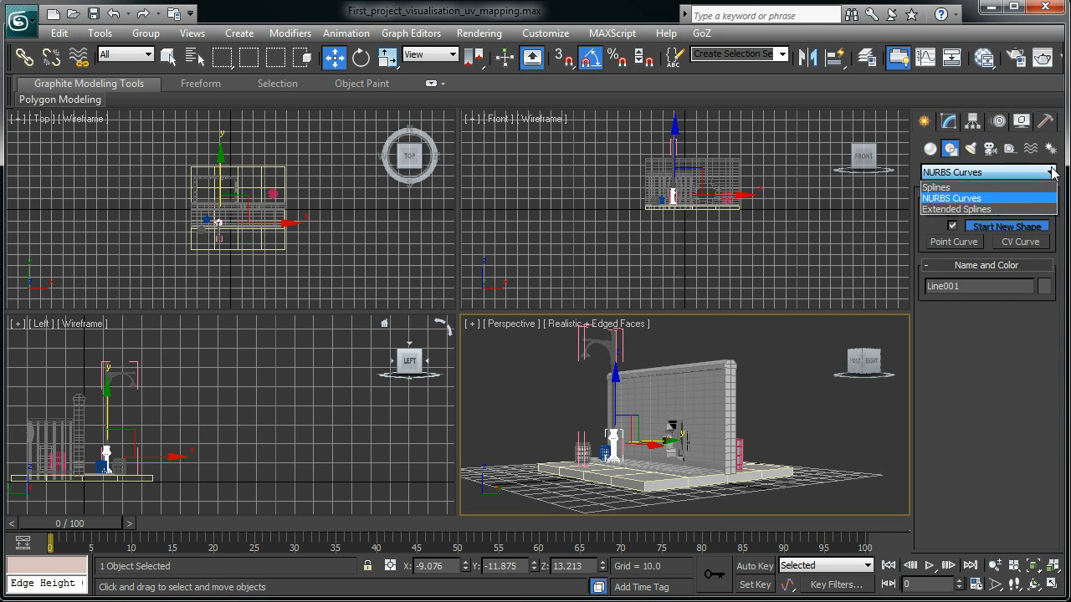
pyautogui.click(980, 209)
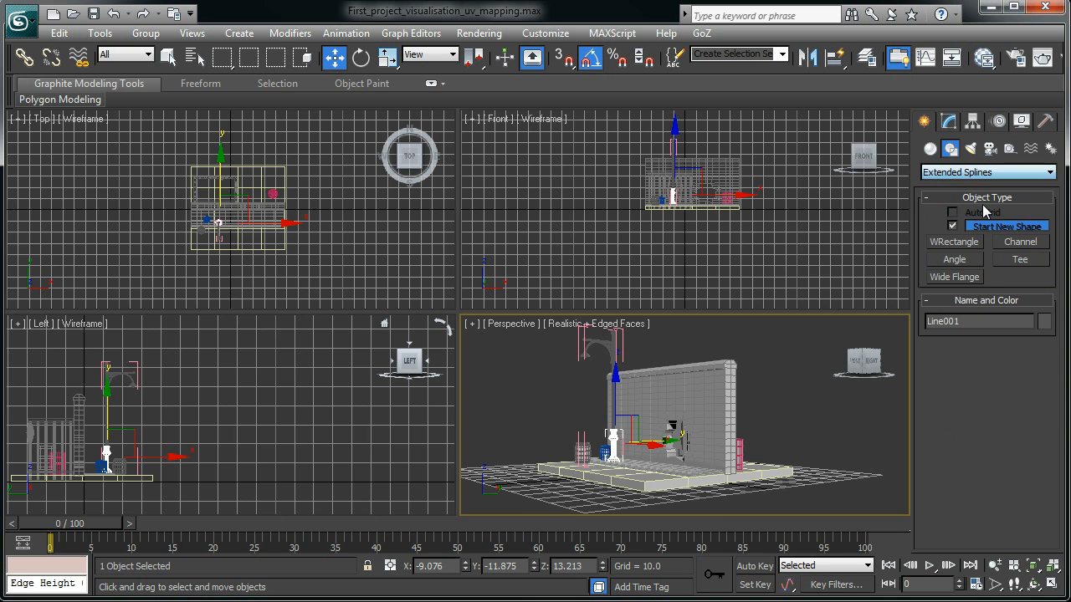
pyautogui.click(1051, 172)
pyautogui.click(941, 186)
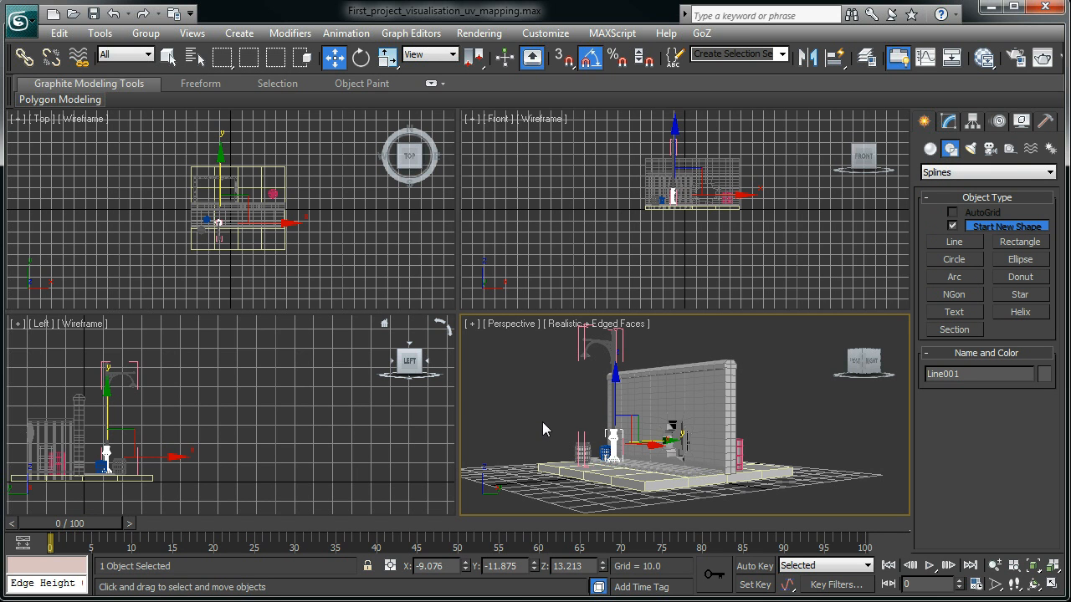
# Draw a short freehand test line in the Perspective view beside the scene and frame it from a higher angle
pyautogui.click(971, 245)
pyautogui.moveTo(836, 433); pyautogui.dragTo(385, 422, button='middle')
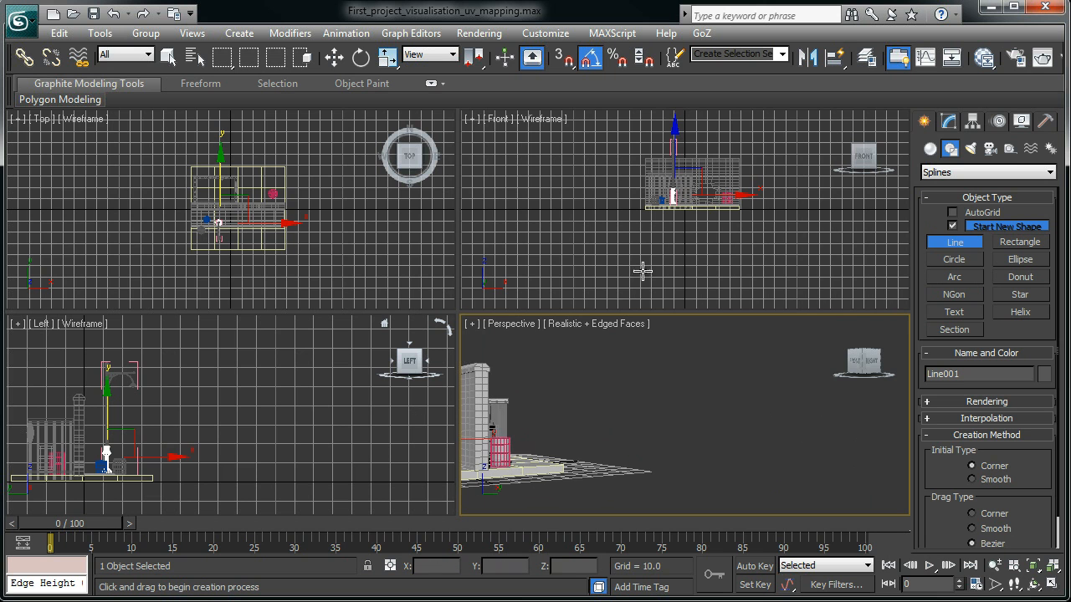
pyautogui.click(620, 474)
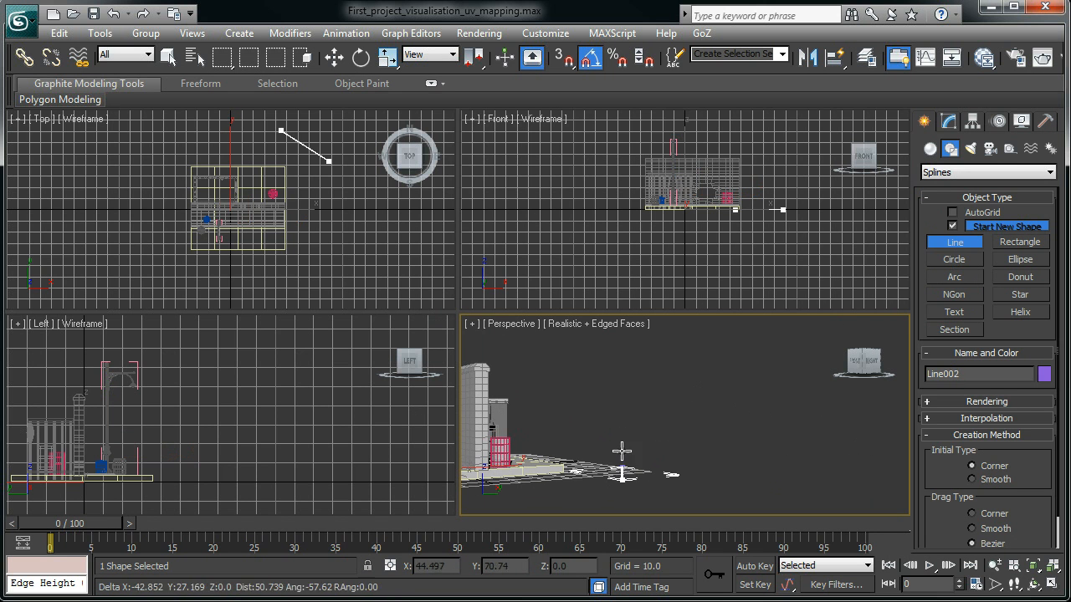
pyautogui.click(616, 456)
pyautogui.click(621, 428)
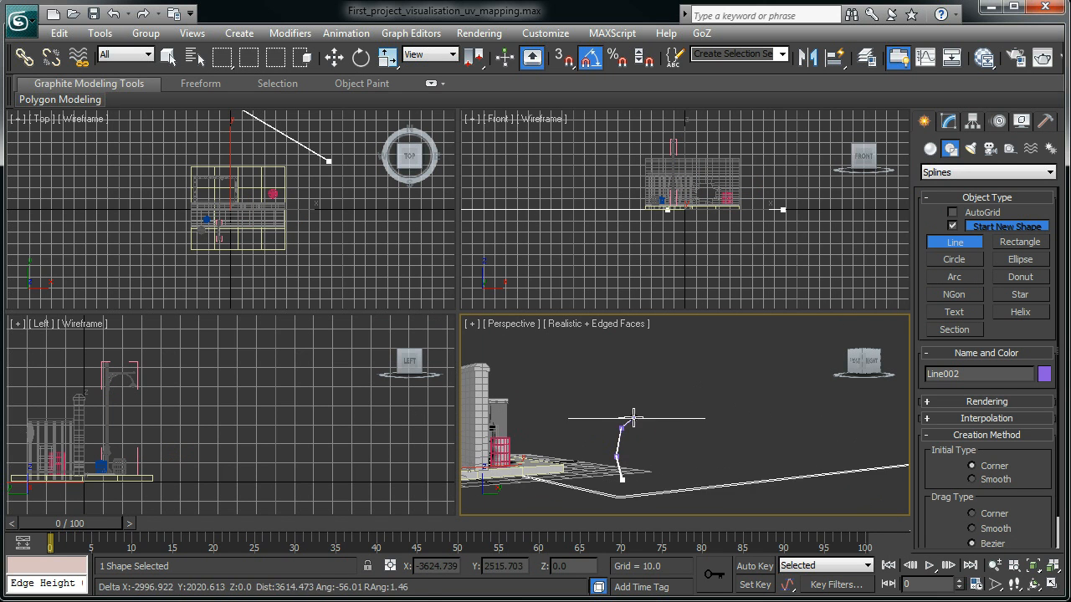
pyautogui.rightClick(674, 404)
pyautogui.rightClick(688, 457)
pyautogui.keyDown('alt'); pyautogui.moveTo(708, 451); pyautogui.dragTo(747, 488, button='middle'); pyautogui.keyUp('alt')
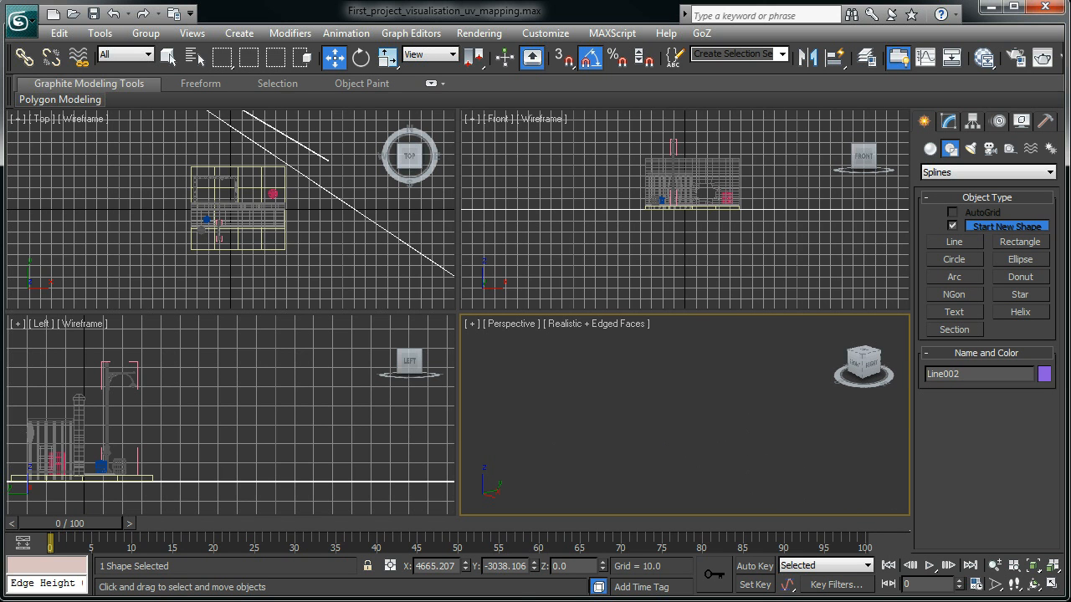
pyautogui.press('z')
pyautogui.keyDown('alt'); pyautogui.moveTo(746, 433); pyautogui.dragTo(767, 424, button='middle'); pyautogui.keyUp('alt')
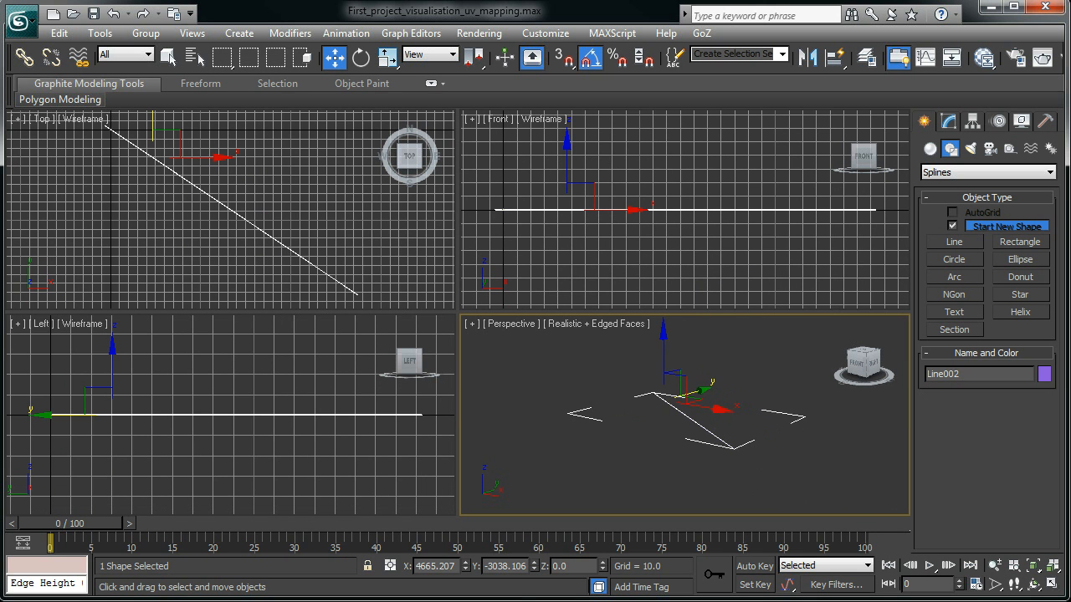
# Review the test line's rendering settings with Enable In Viewport on, and delete the line
pyautogui.click(948, 122)
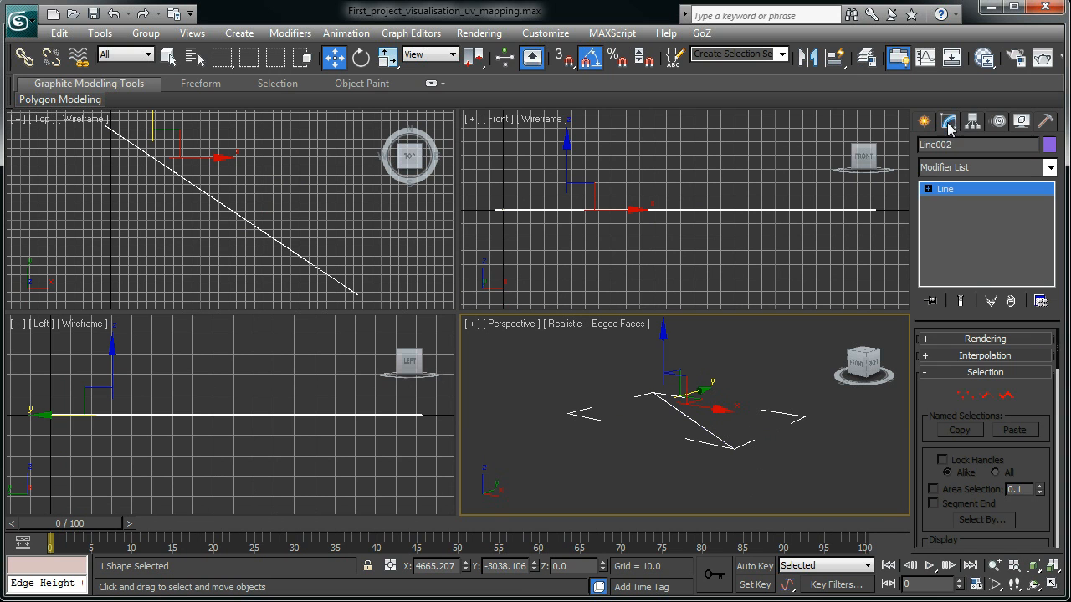
pyautogui.click(929, 339)
pyautogui.click(928, 364)
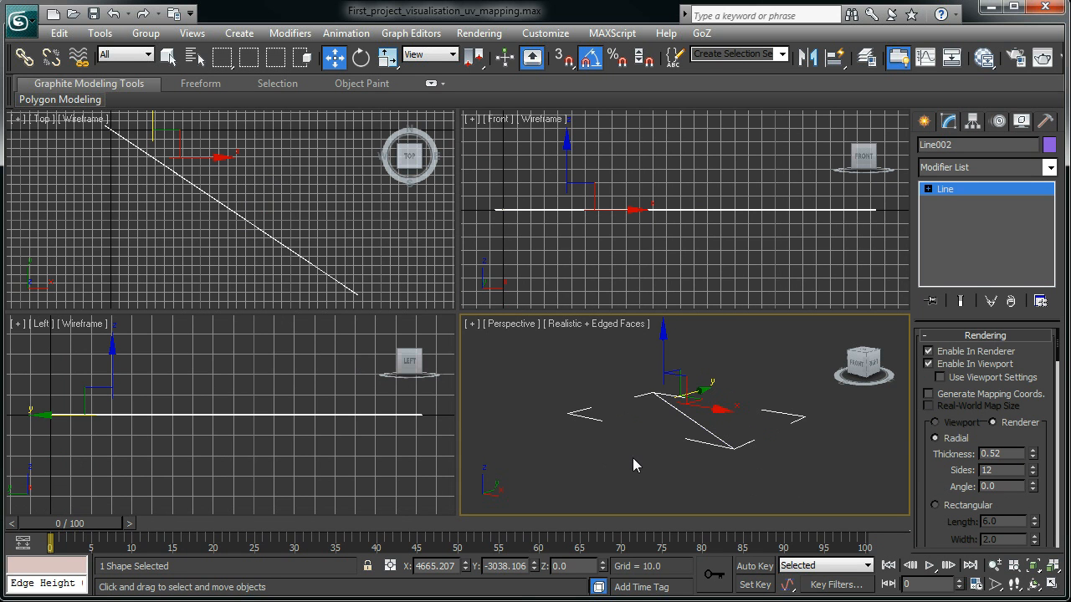
pyautogui.press('Delete')
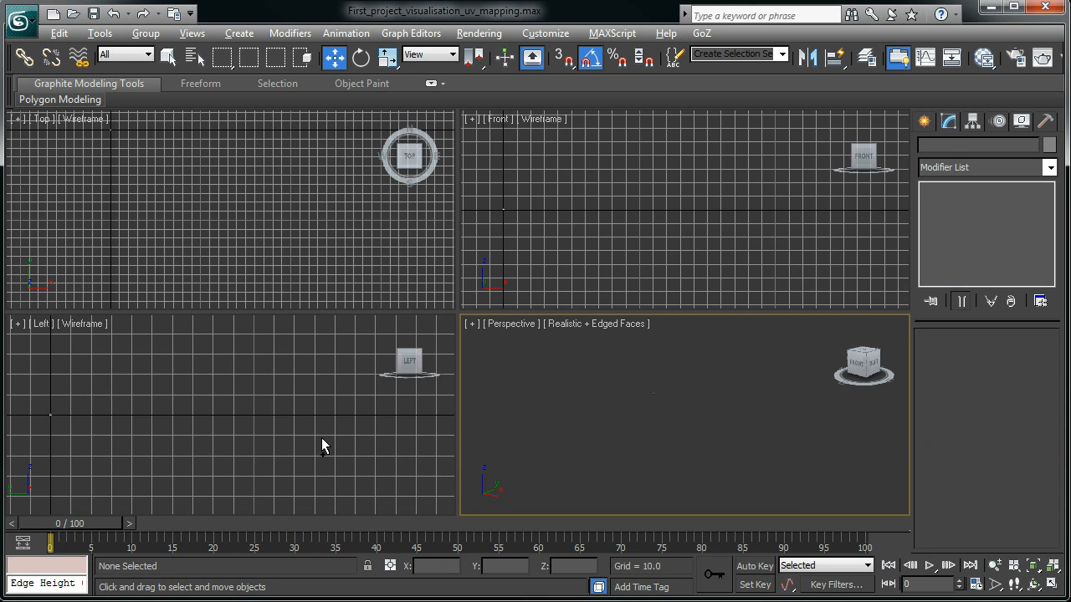
# Return to the scene and examine the street lamp's bracket, post and base in the Left view
pyautogui.scroll(1, 311, 369)
pyautogui.hotkey('ctrl', 'shift', 'z')
pyautogui.scroll(3, 358, 421)
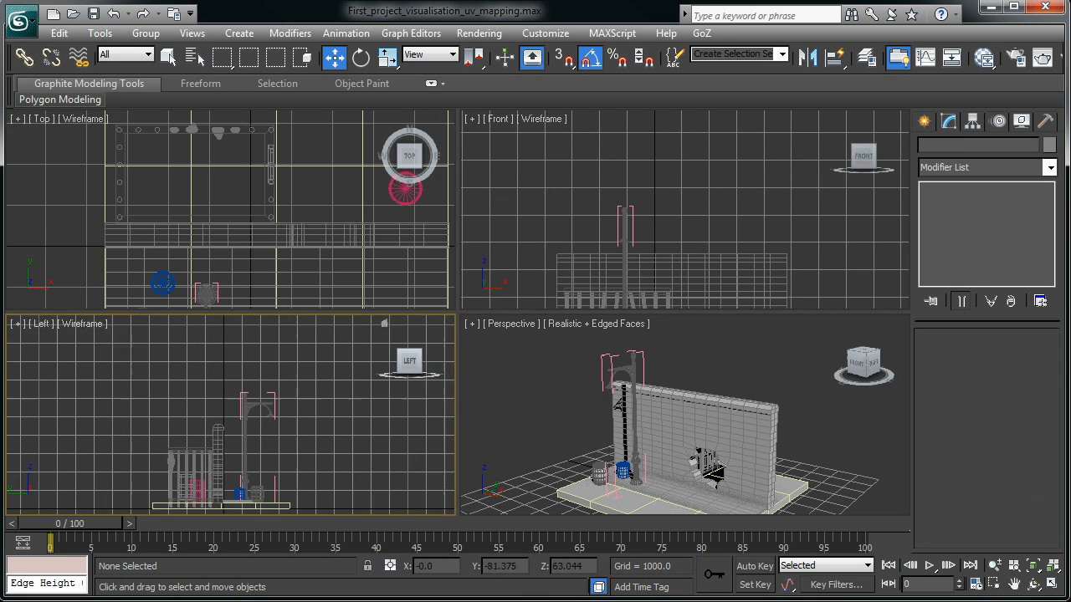
pyautogui.scroll(5, 281, 474)
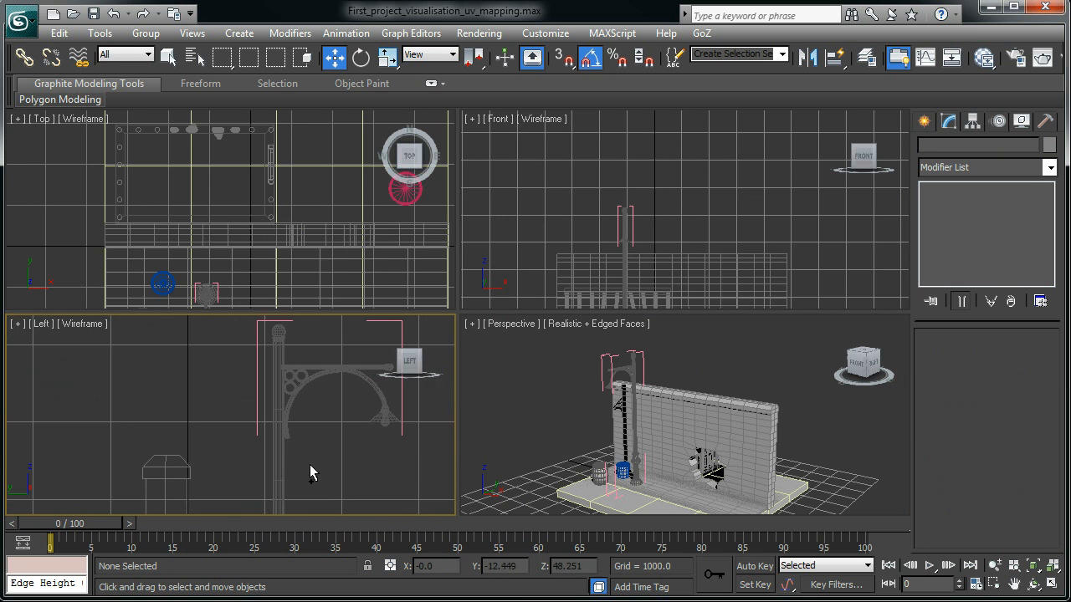
pyautogui.moveTo(301, 465); pyautogui.dragTo(289, 298, button='middle')
pyautogui.scroll(-1, 272, 442)
pyautogui.moveTo(315, 452); pyautogui.dragTo(263, 442, button='middle')
pyautogui.scroll(2, 269, 442)
pyautogui.moveTo(304, 478); pyautogui.dragTo(301, 439, button='middle')
pyautogui.scroll(1, 288, 435)
pyautogui.scroll(-5, 277, 494)
pyautogui.scroll(-3, 279, 502)
pyautogui.moveTo(327, 472); pyautogui.dragTo(338, 411, button='middle')
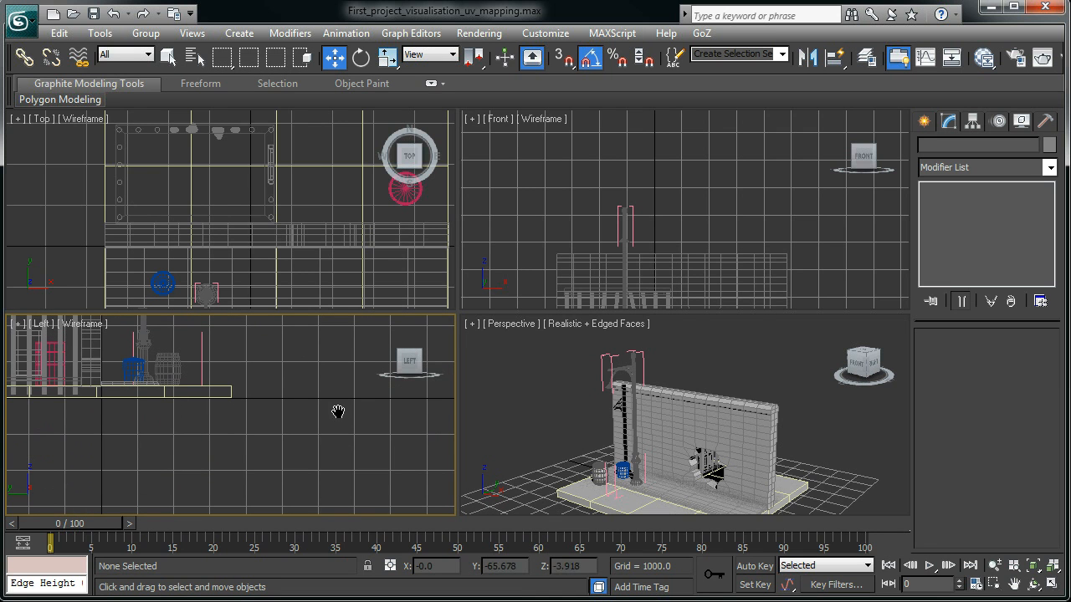
pyautogui.press('alt')
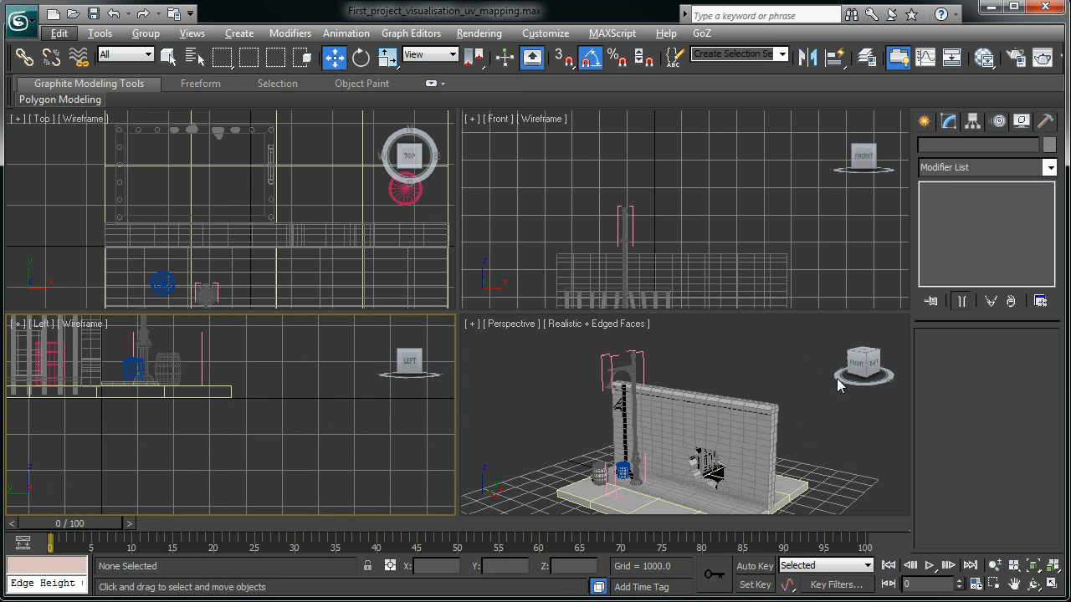
# Draw a stepped profile line with the Line tool in the Left view, rising from ground level beside the street lamp
pyautogui.click(929, 122)
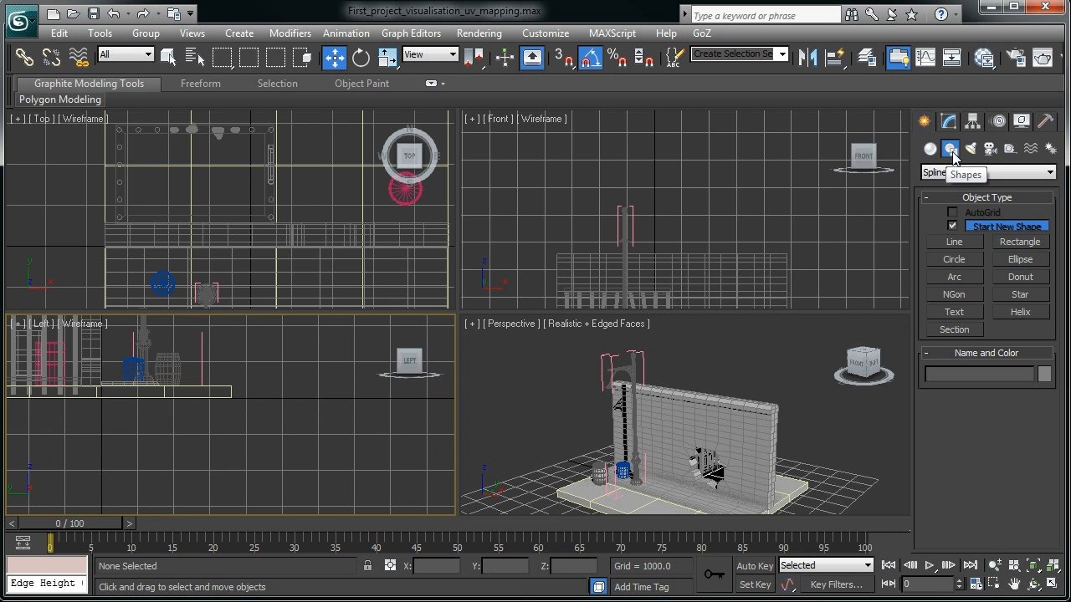
pyautogui.click(957, 246)
pyautogui.scroll(4, 246, 462)
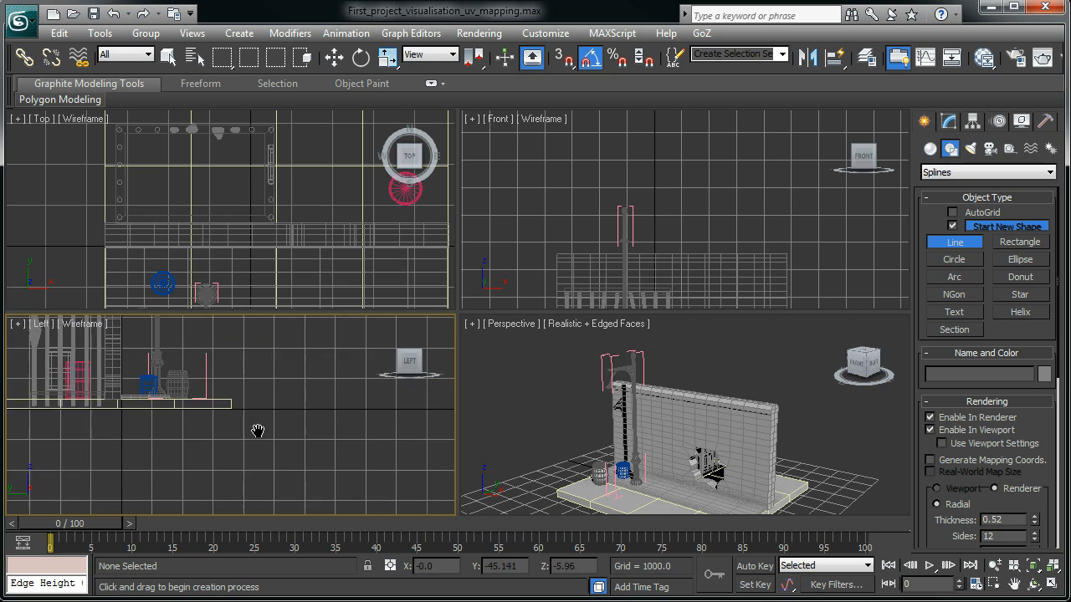
pyautogui.moveTo(258, 406); pyautogui.dragTo(212, 495, button='middle')
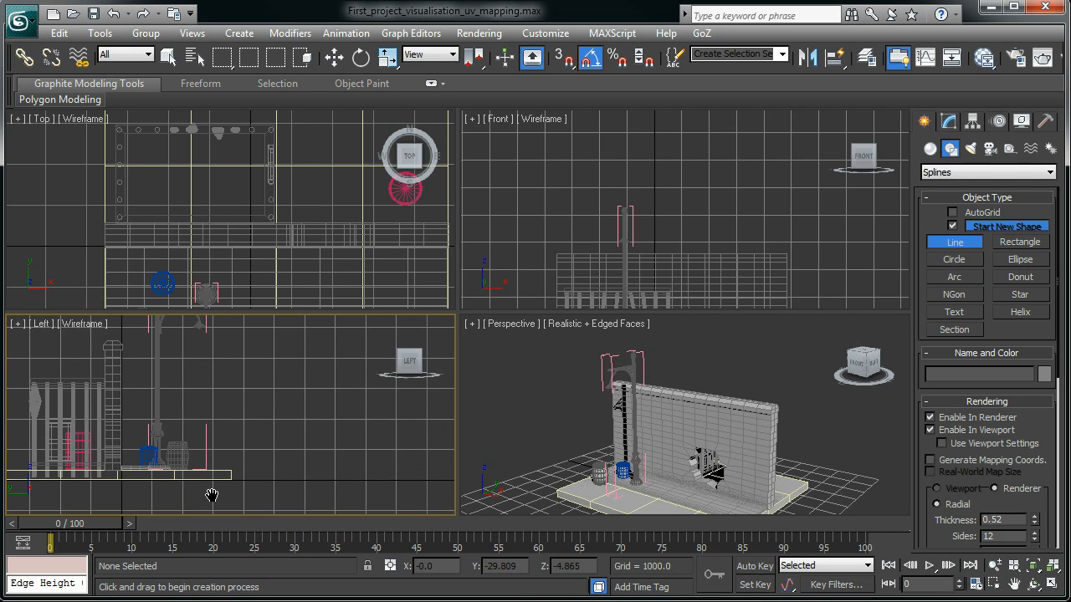
pyautogui.click(270, 477)
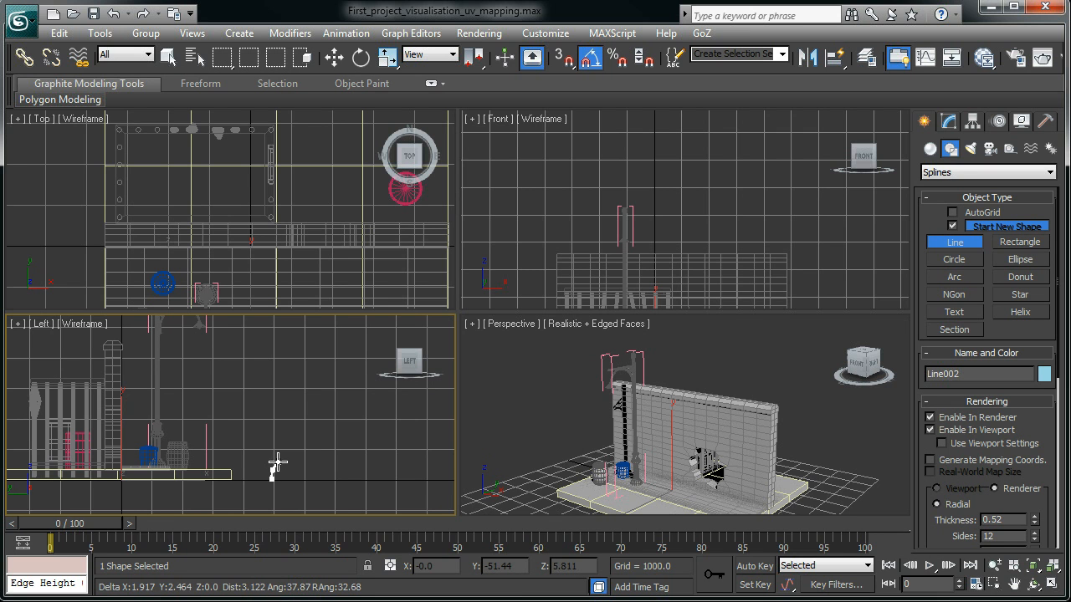
pyautogui.click(278, 461)
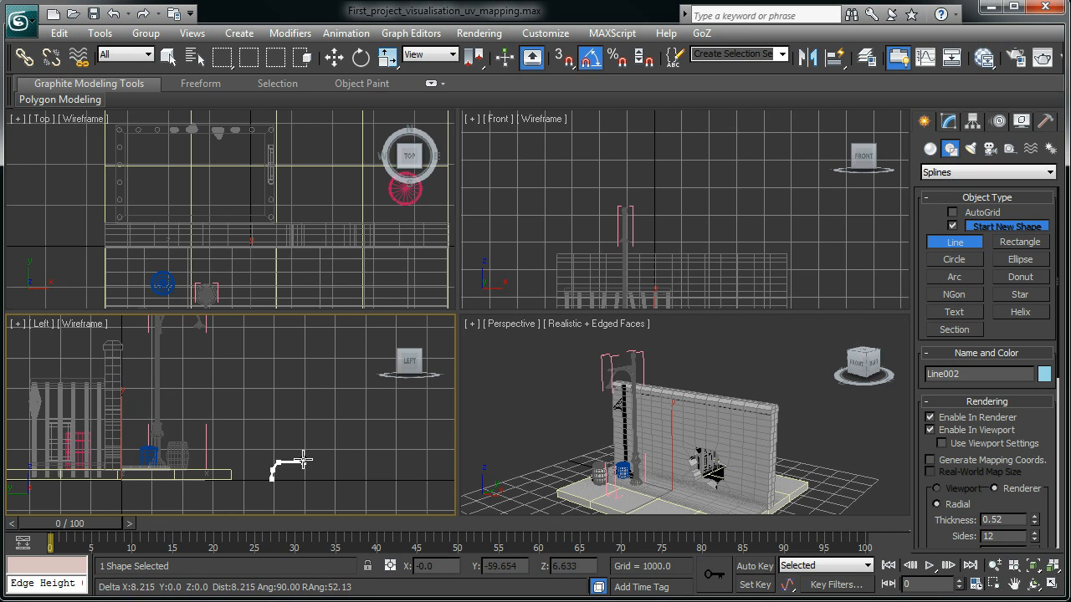
pyautogui.click(309, 455)
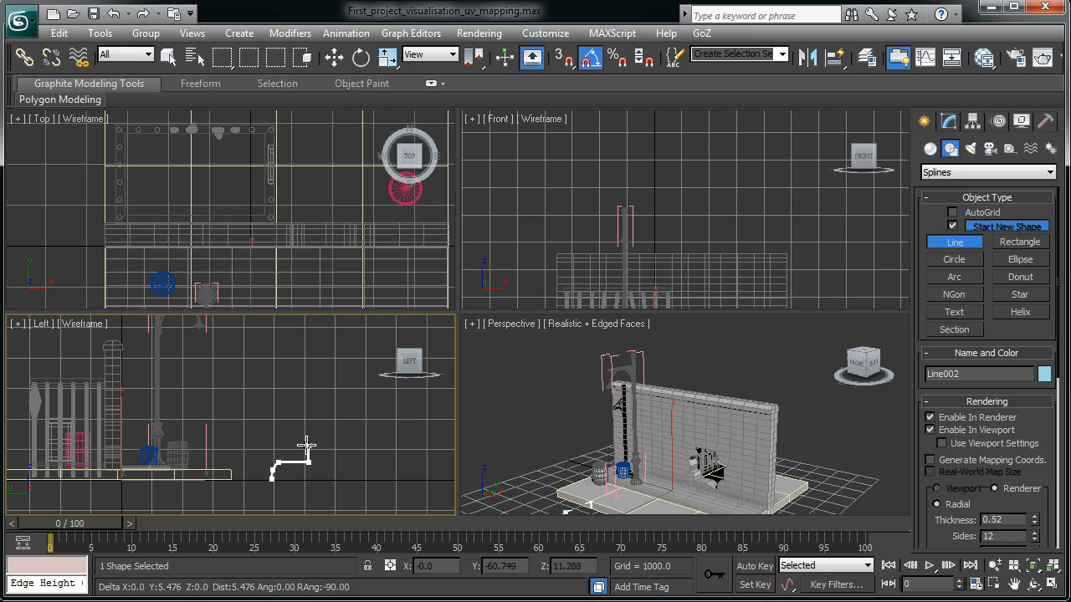
pyautogui.click(308, 442)
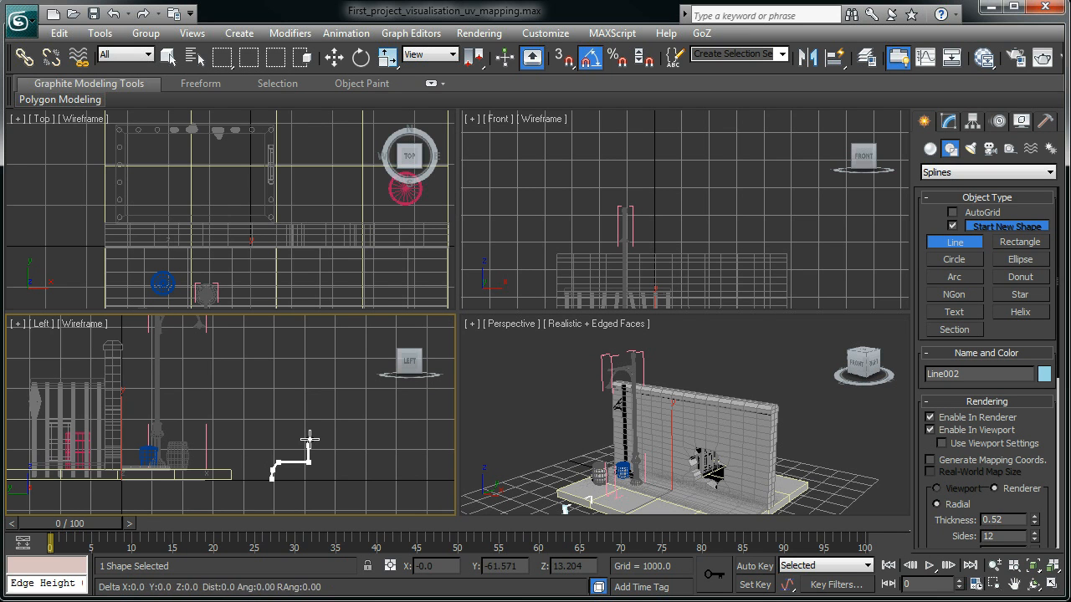
pyautogui.click(316, 435)
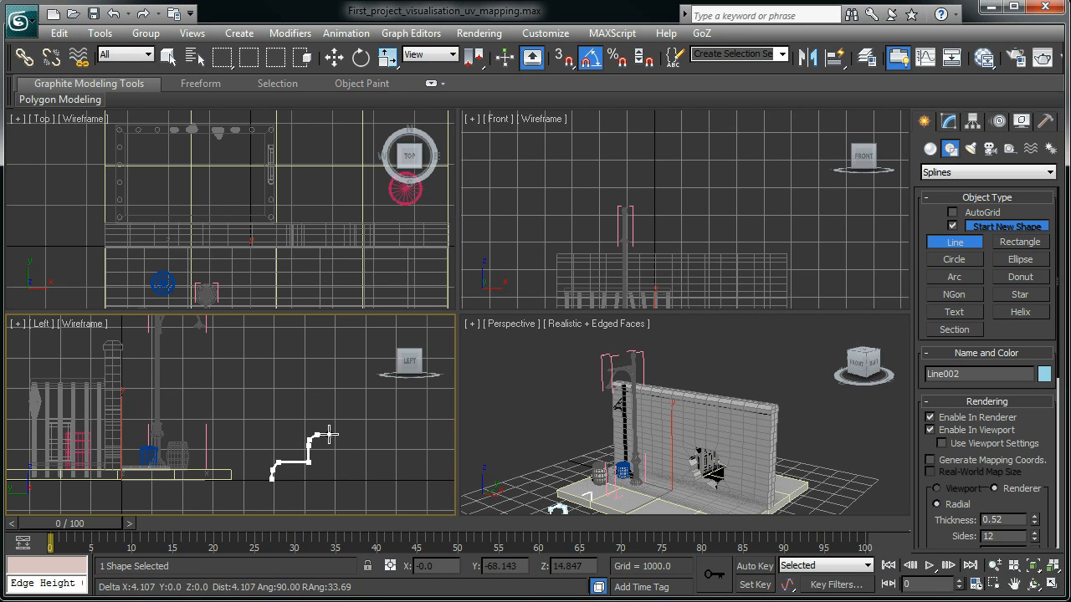
pyautogui.click(328, 433)
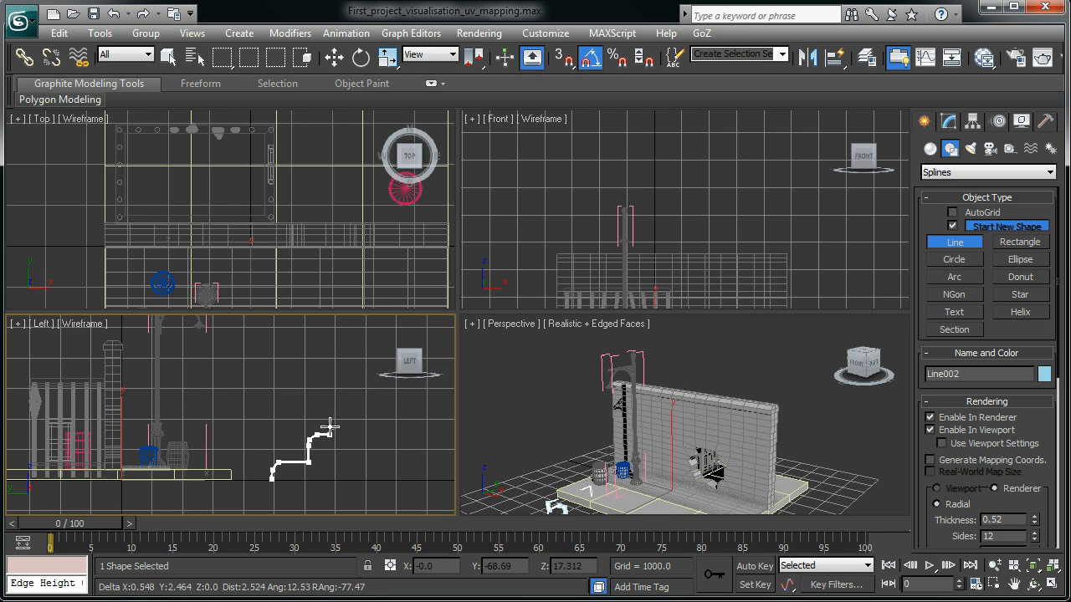
pyautogui.click(330, 424)
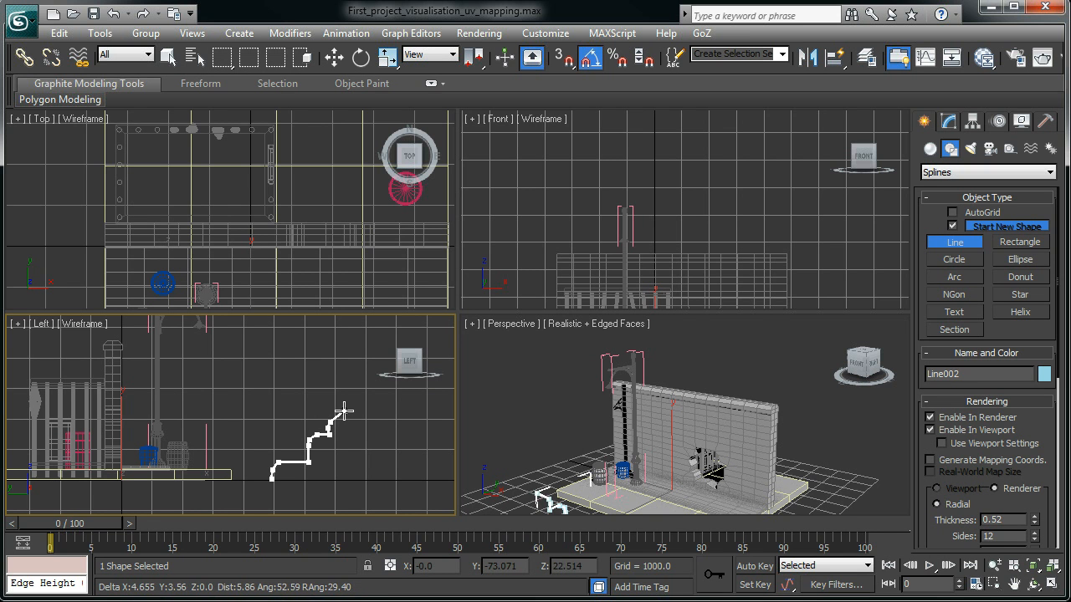
pyautogui.click(342, 415)
pyautogui.rightClick(335, 387)
# Inspect the stepped profile line in the Left view and delete it
pyautogui.scroll(-3, 343, 394)
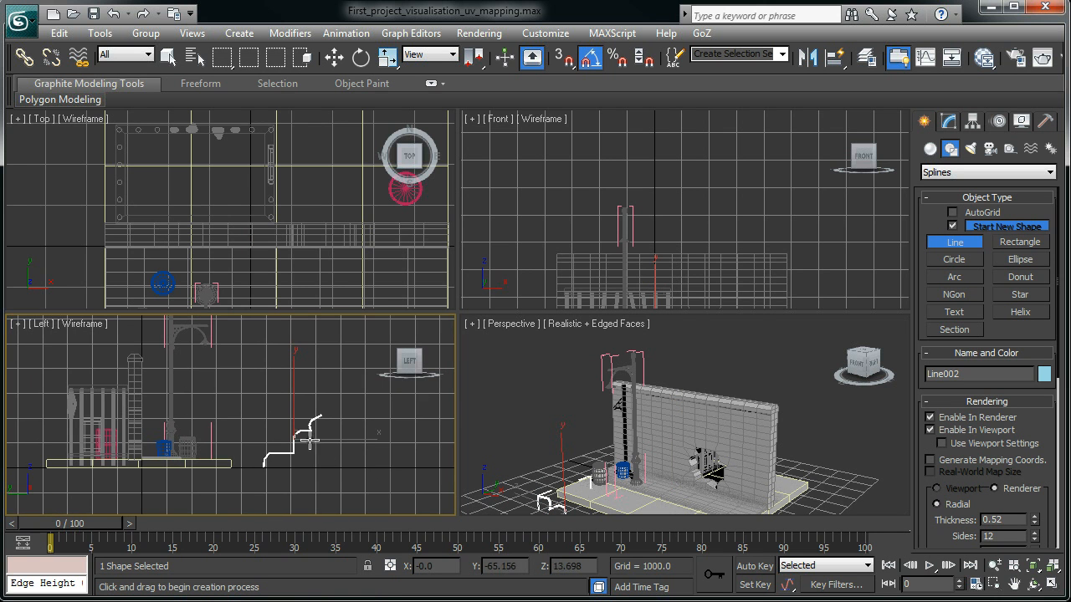
pyautogui.scroll(2, 344, 442)
pyautogui.moveTo(345, 442); pyautogui.dragTo(236, 440, button='middle')
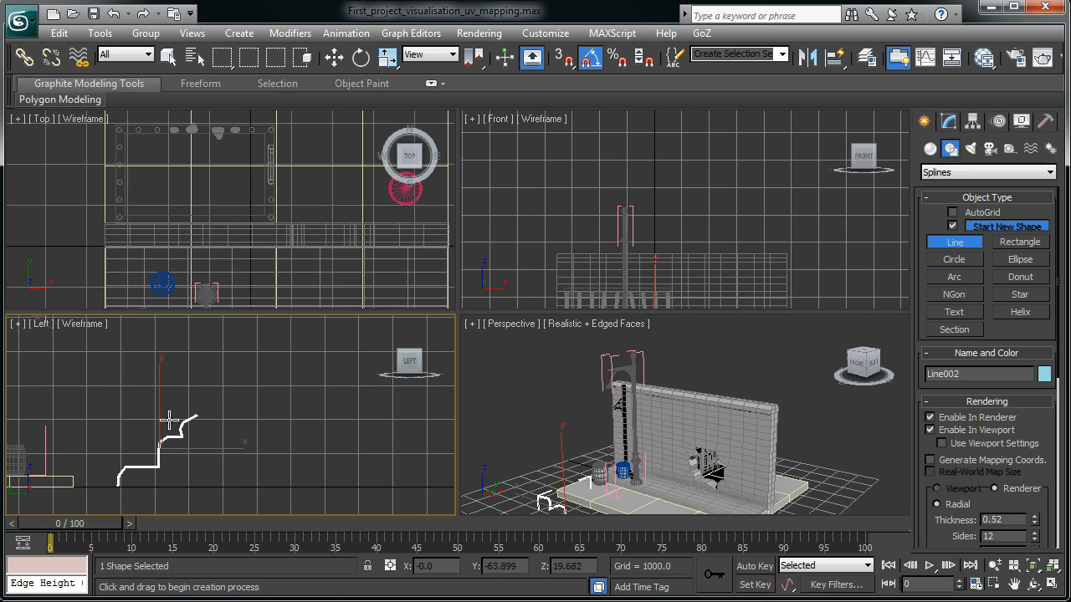
pyautogui.press('Delete')
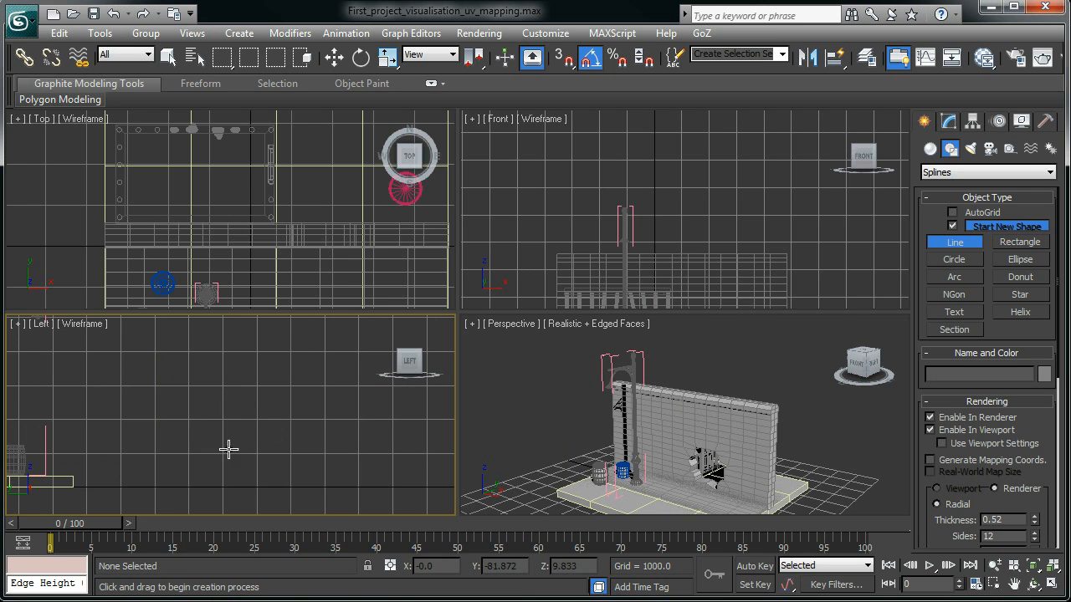
# Draw a stepped profile line in the maximized Left view, rising from ground level through curved steps into a long straight vertical section
pyautogui.scroll(-1, 255, 400)
pyautogui.hotkey('alt', 'w')
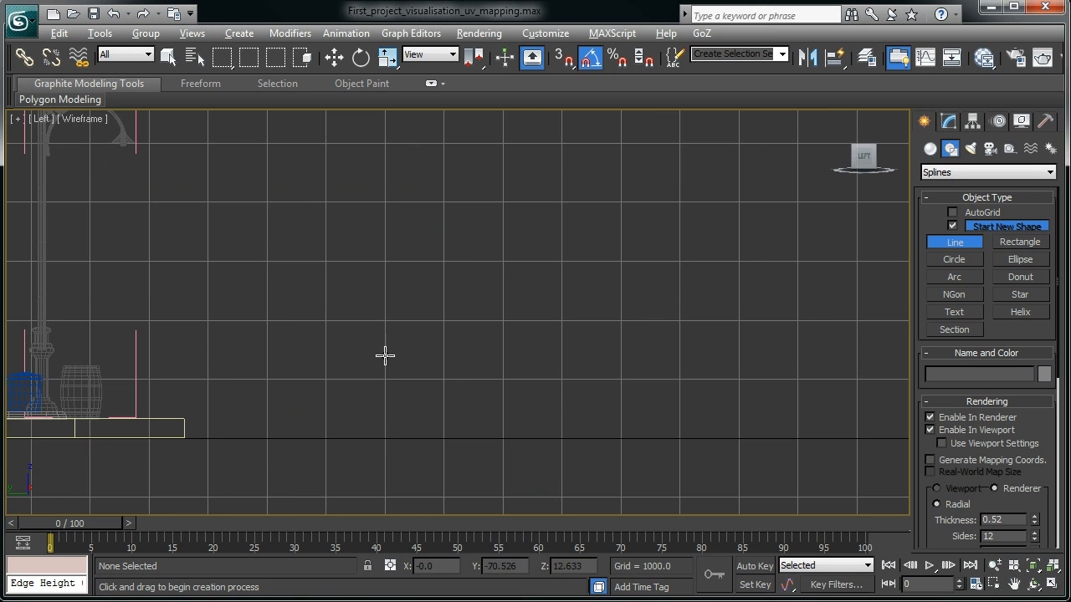
pyautogui.scroll(2, 314, 357)
pyautogui.scroll(-1, 358, 252)
pyautogui.moveTo(427, 313); pyautogui.dragTo(395, 443, button='middle')
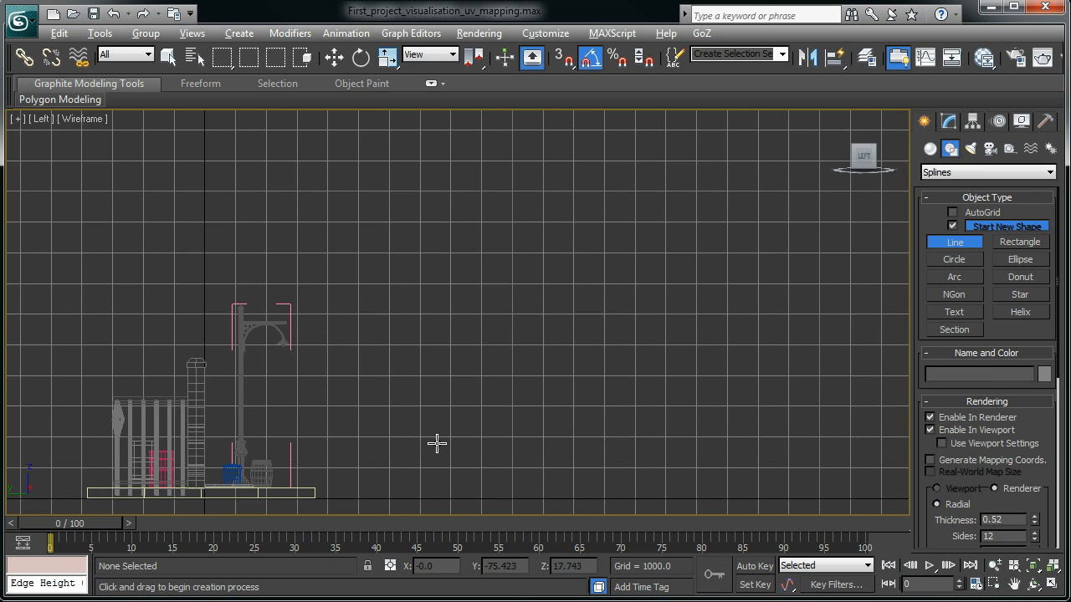
pyautogui.click(429, 496)
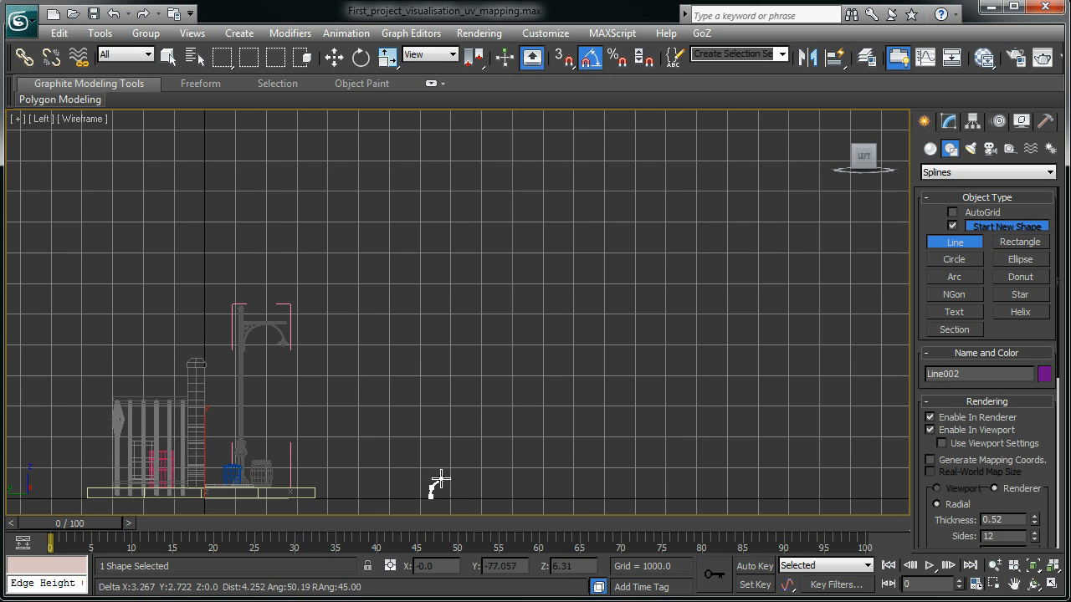
pyautogui.click(438, 478)
pyautogui.click(455, 475)
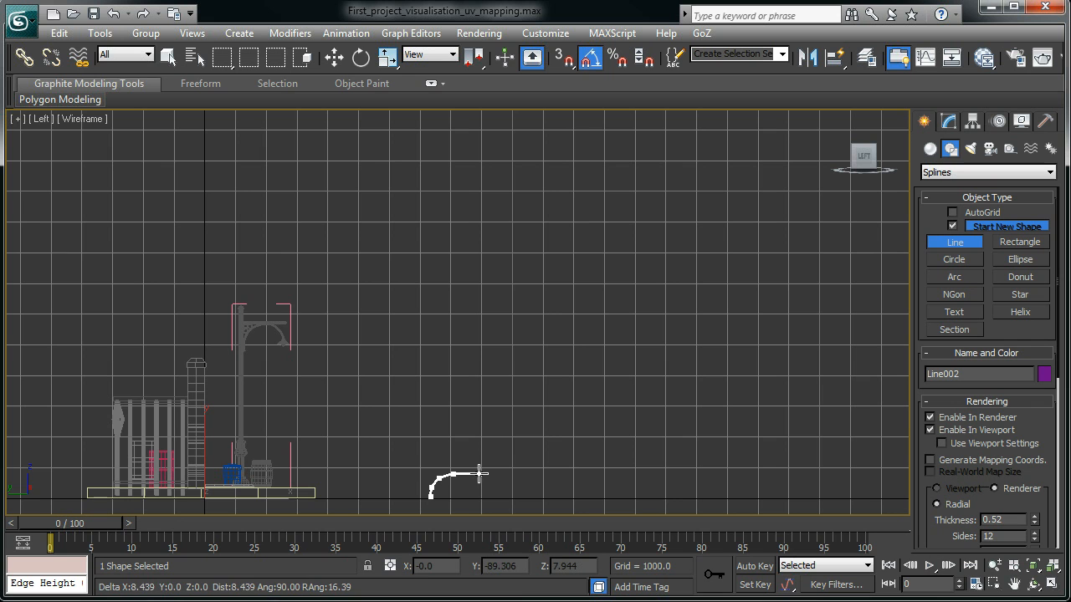
pyautogui.click(480, 475)
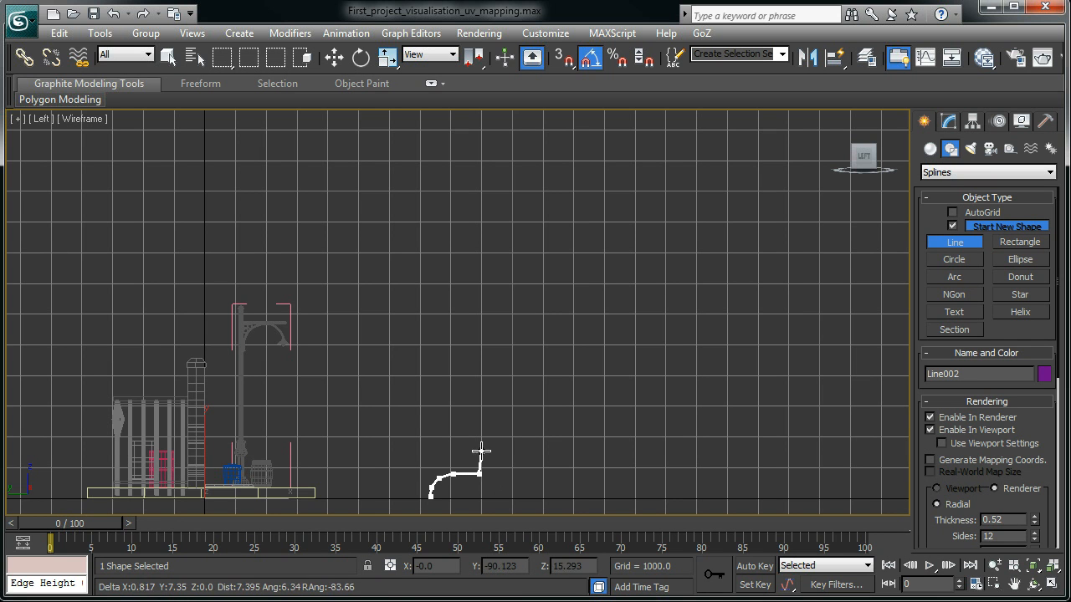
pyautogui.click(479, 459)
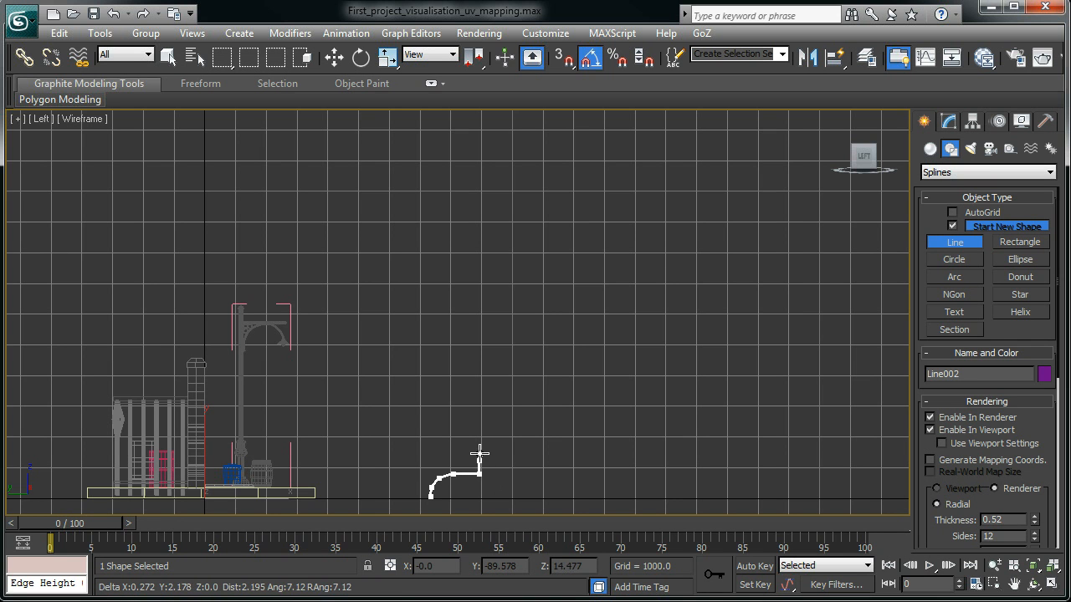
pyautogui.click(490, 451)
pyautogui.click(508, 451)
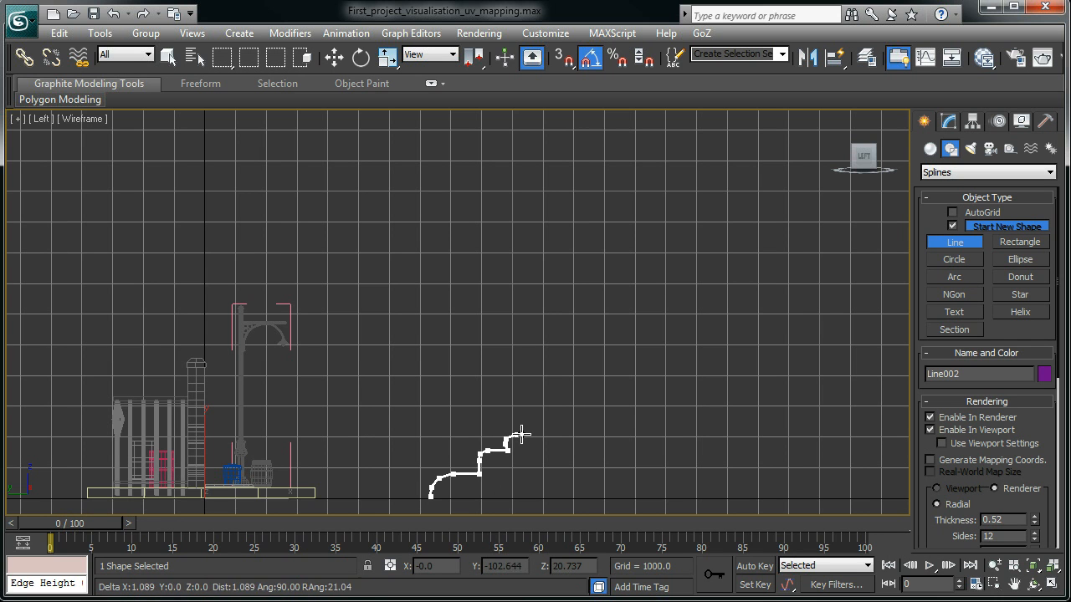
pyautogui.click(528, 434)
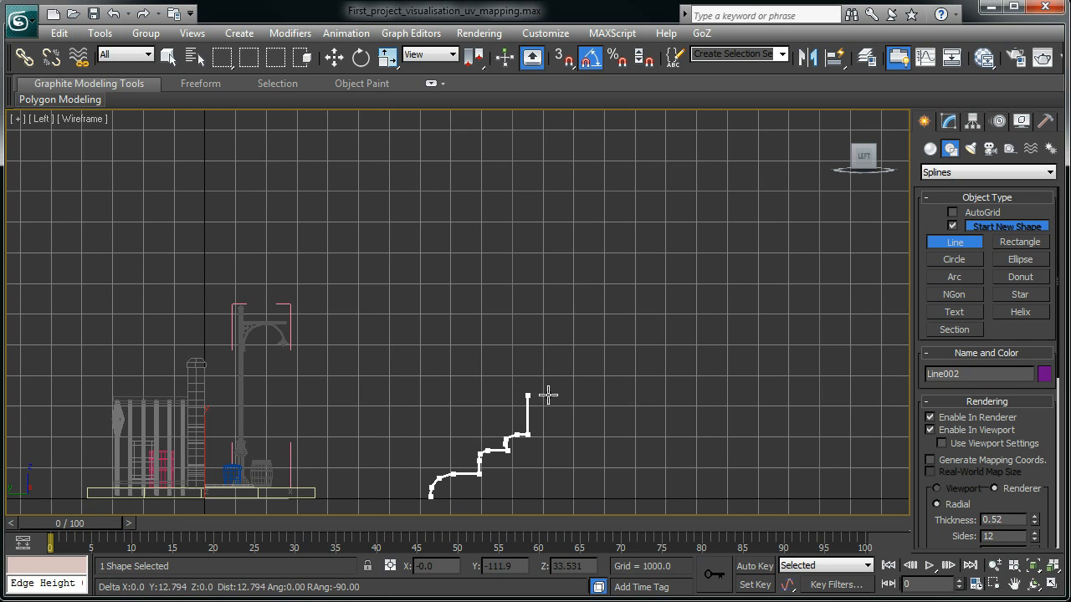
pyautogui.click(530, 390)
pyautogui.click(551, 389)
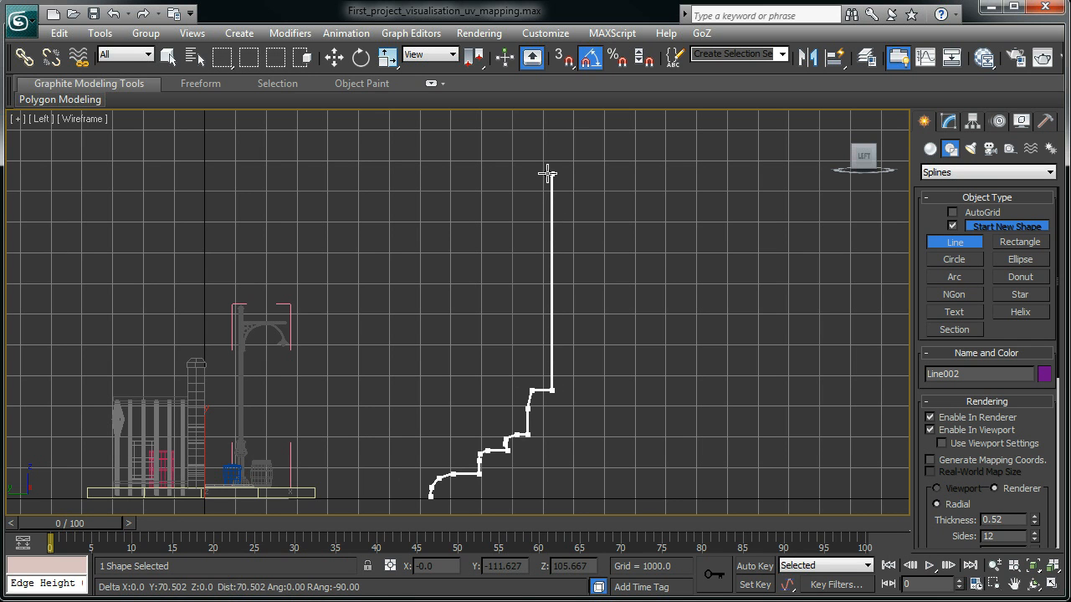
pyautogui.click(551, 236)
pyautogui.rightClick(548, 243)
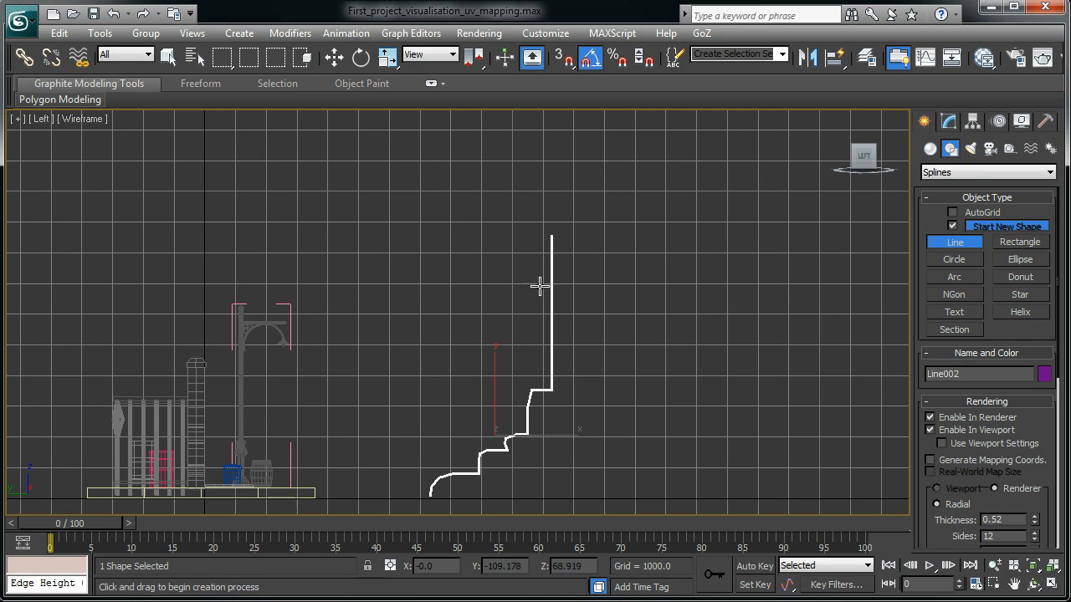
# Inspect the new stepped profile with its long vertical section and delete it
pyautogui.scroll(3, 559, 217)
pyautogui.keyDown('shift'); pyautogui.moveTo(538, 244); pyautogui.dragTo(550, 299, button='middle'); pyautogui.keyUp('shift')
pyautogui.scroll(-3, 549, 299)
pyautogui.scroll(2, 534, 317)
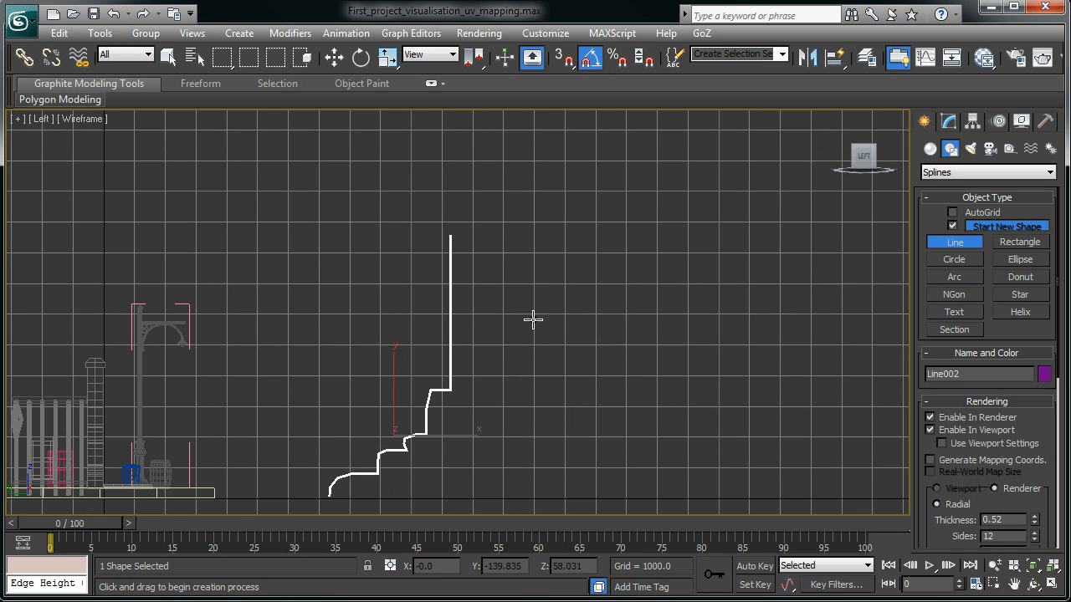
pyautogui.scroll(-1, 443, 391)
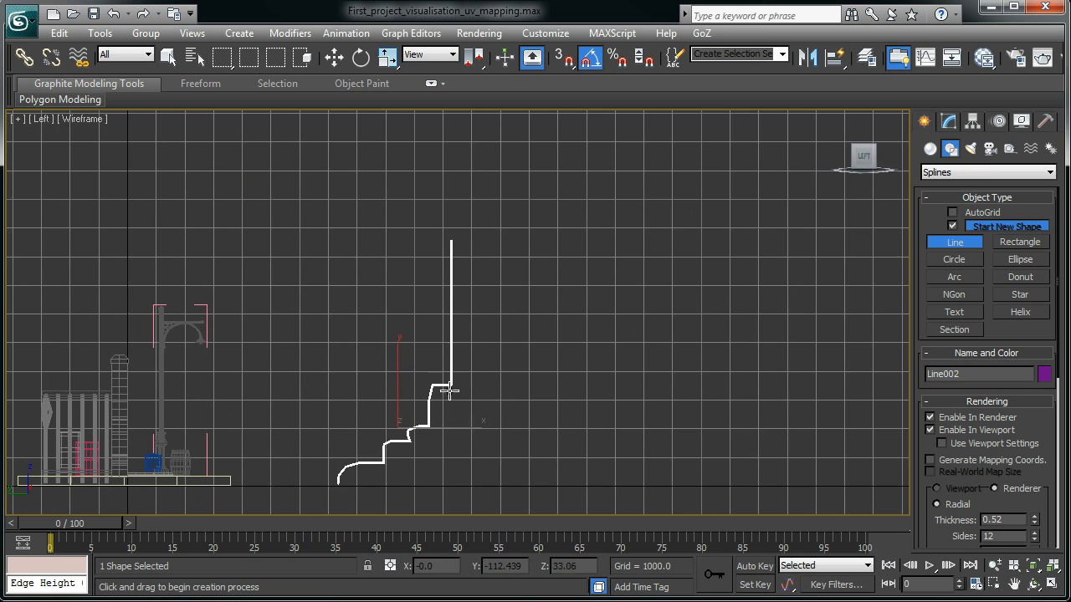
pyautogui.press('Delete')
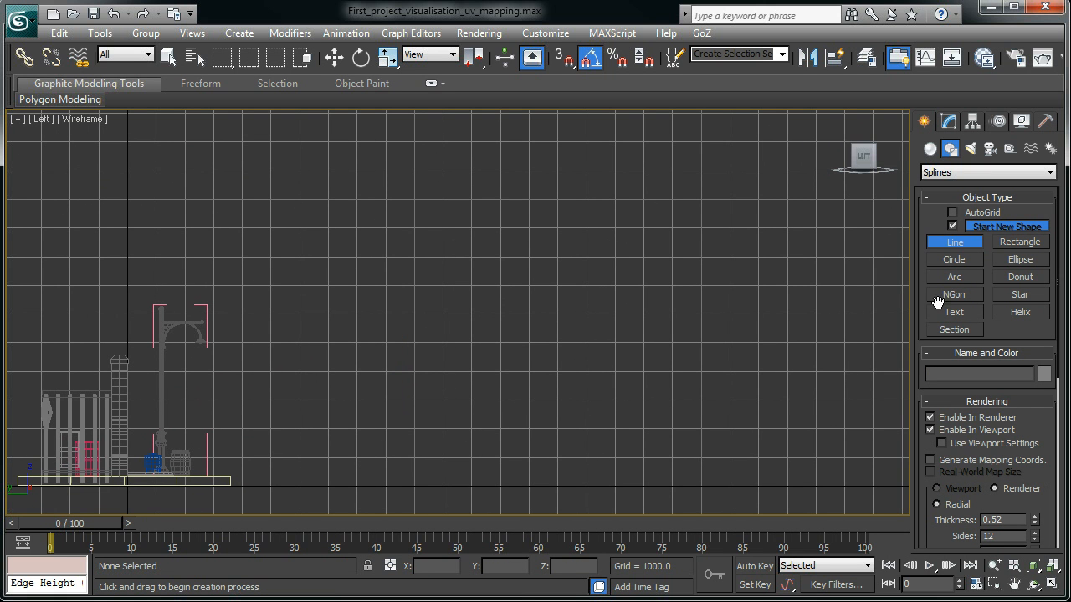
# Draw a lamp post profile line about 98 units high beside the scene, with stepped base, straight shaft, projecting collar and short horizontal top end
pyautogui.scroll(1, 428, 360)
pyautogui.scroll(-1, 428, 360)
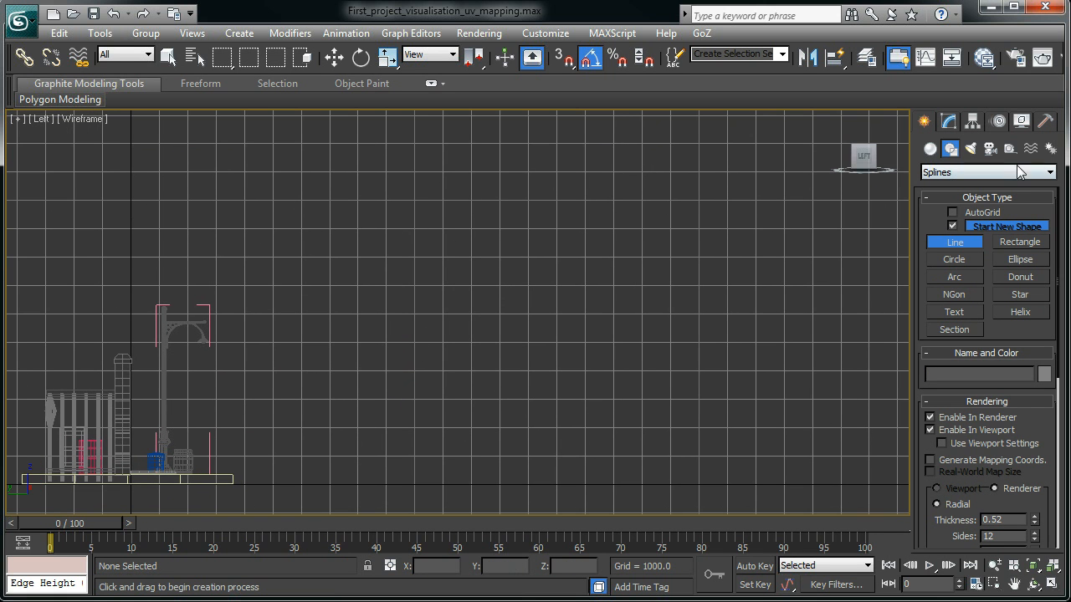
pyautogui.click(281, 482)
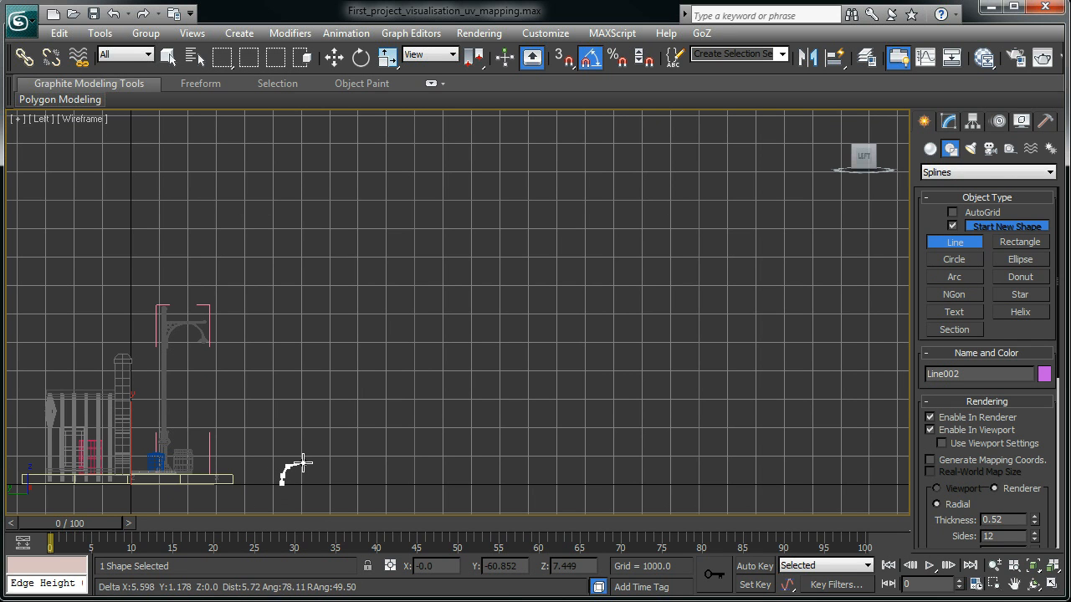
pyautogui.click(303, 465)
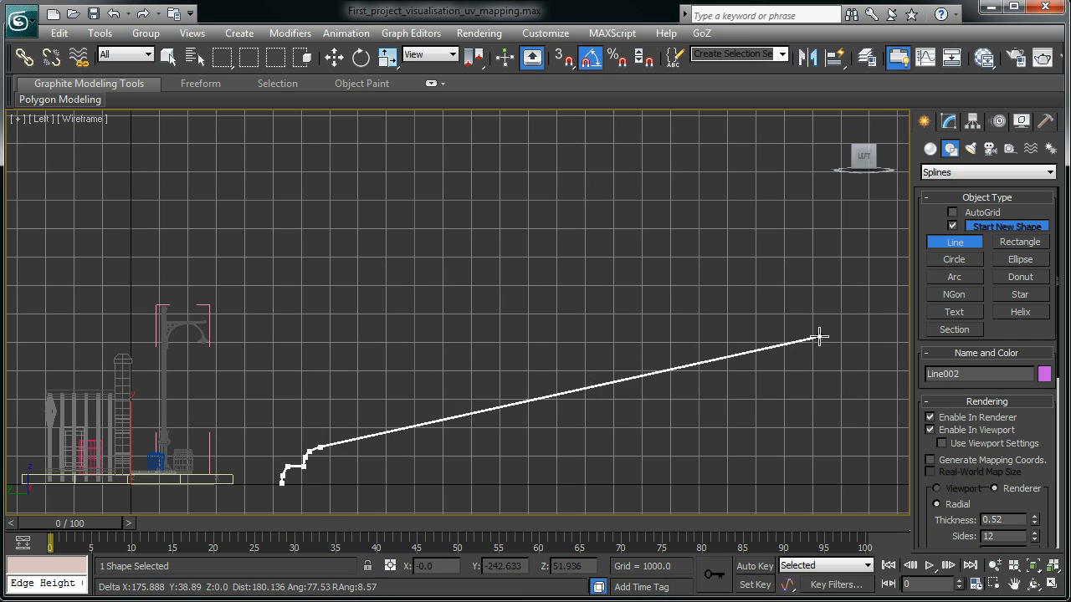
pyautogui.click(340, 429)
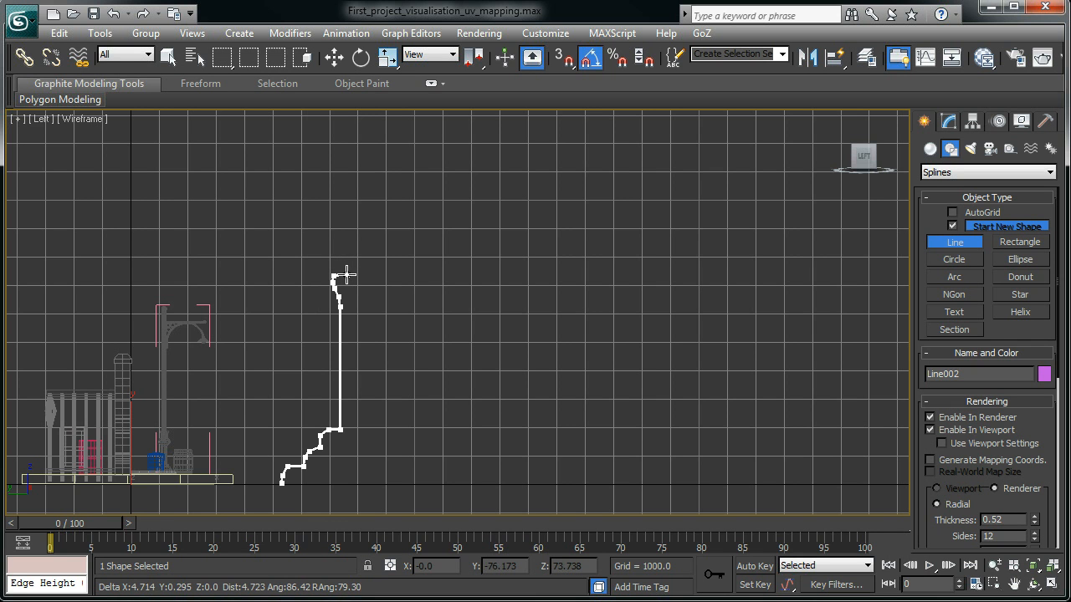
pyautogui.click(347, 275)
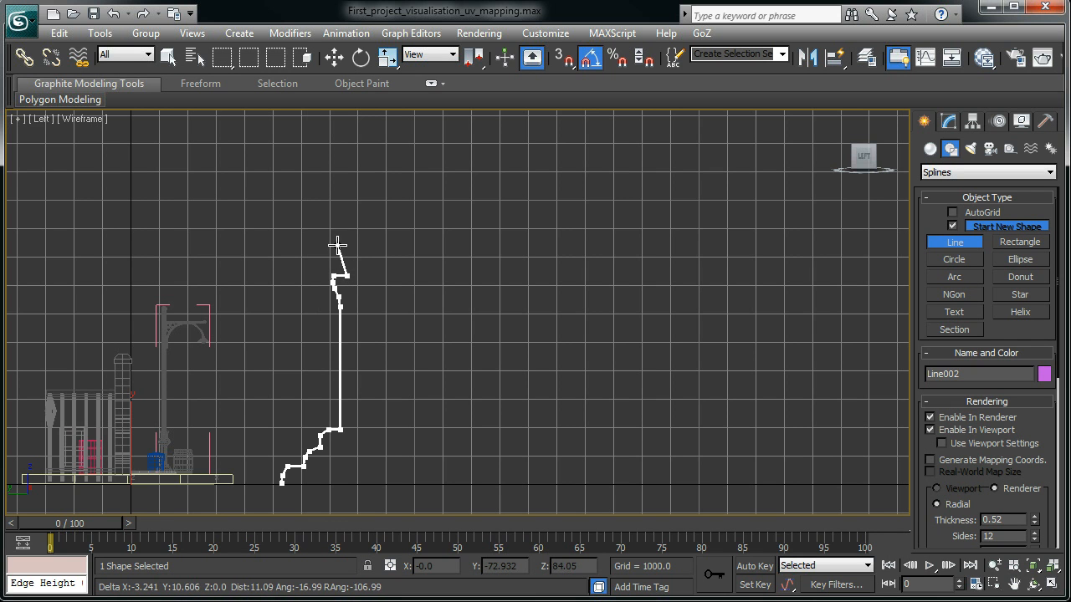
pyautogui.click(338, 245)
pyautogui.click(340, 232)
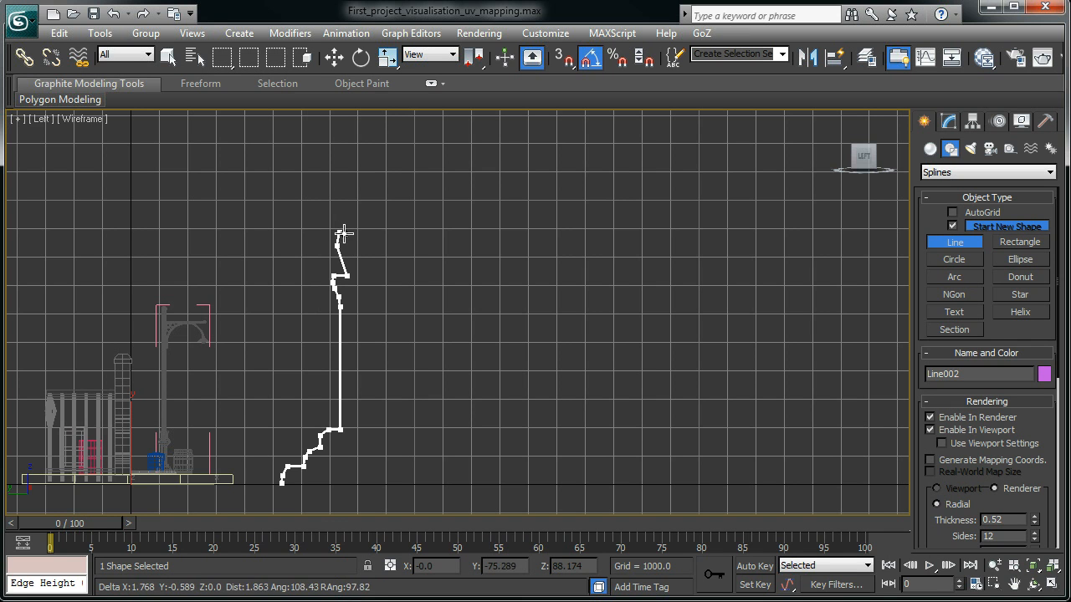
pyautogui.click(347, 225)
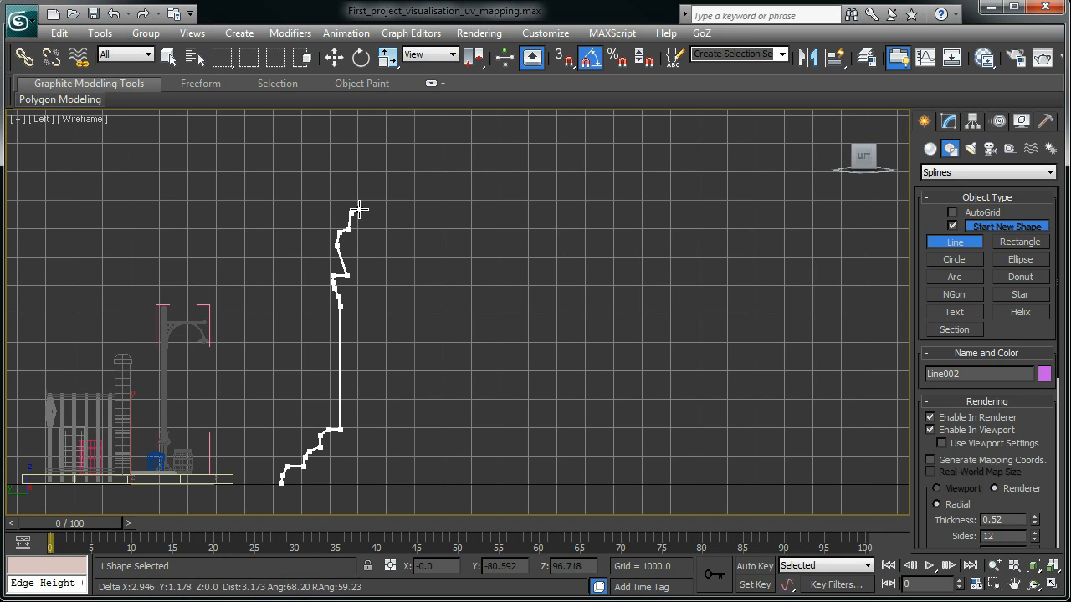
pyautogui.click(354, 204)
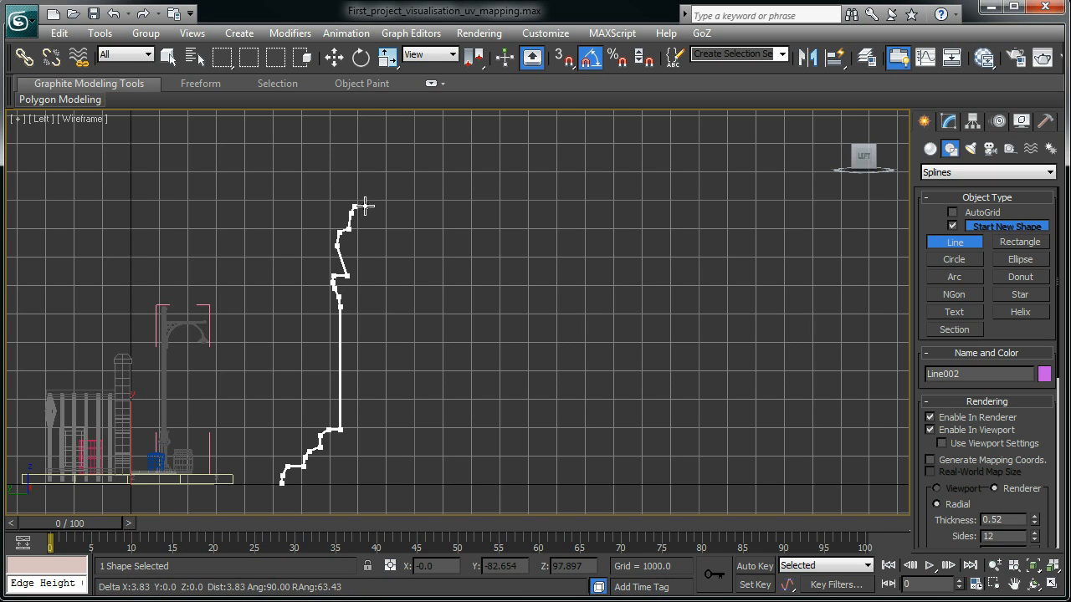
pyautogui.click(371, 204)
pyautogui.rightClick(378, 222)
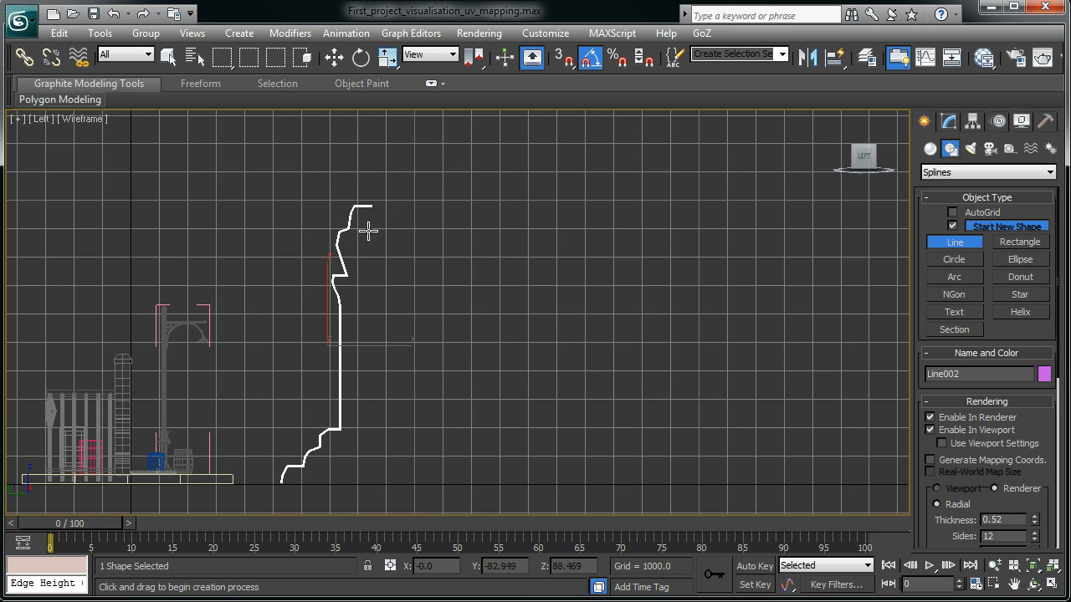
# Enter the profile line's Vertex level and turn off Enable In Viewport and Enable In Renderer
pyautogui.scroll(2, 421, 390)
pyautogui.scroll(-4, 411, 306)
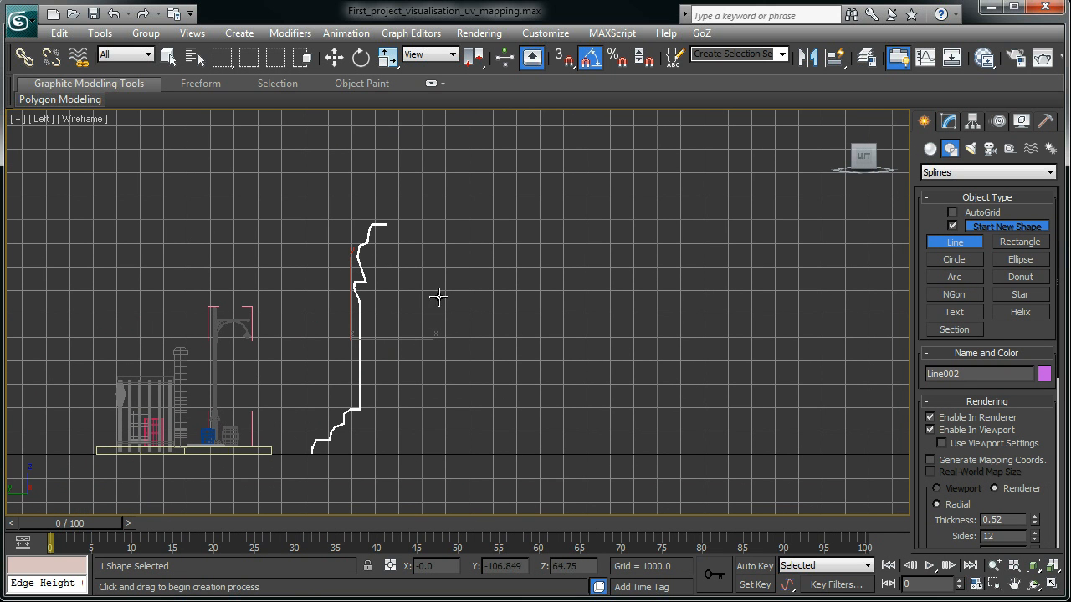
pyautogui.scroll(-1, 468, 289)
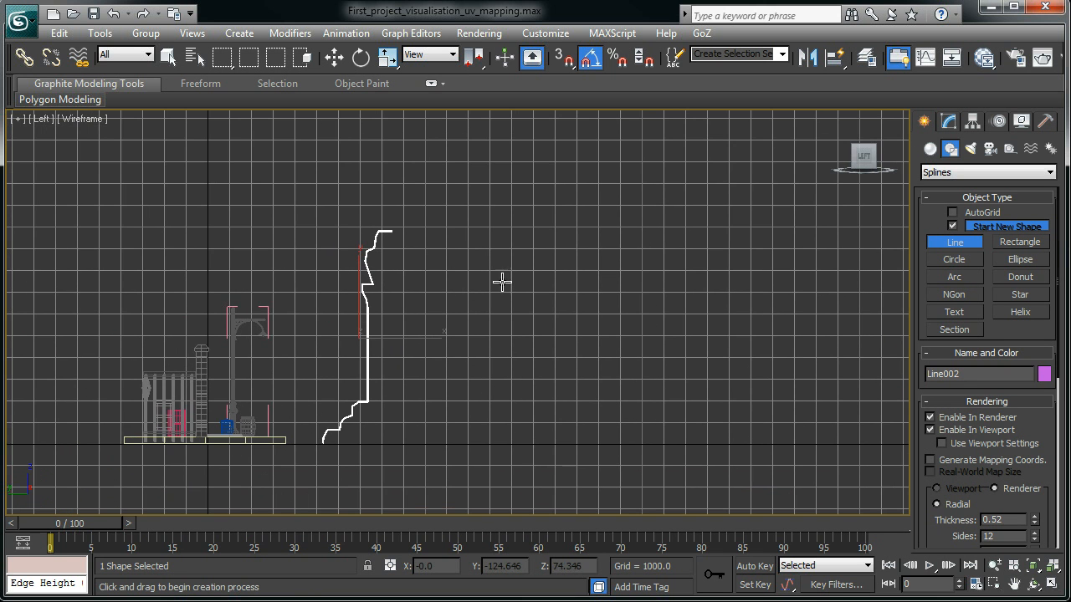
pyautogui.click(948, 121)
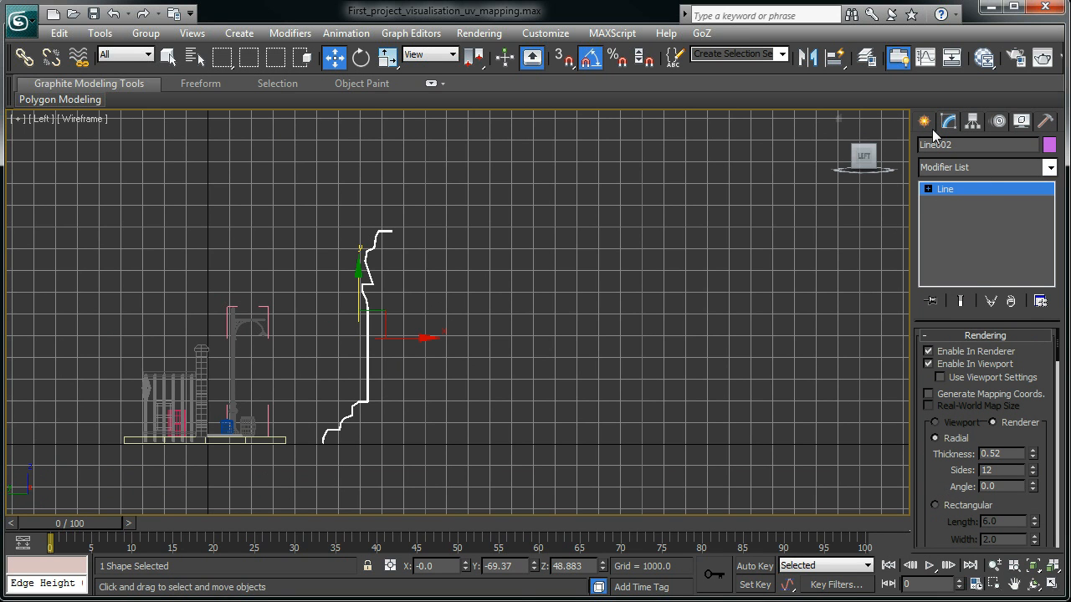
pyautogui.click(928, 190)
pyautogui.click(976, 204)
pyautogui.scroll(6, 457, 313)
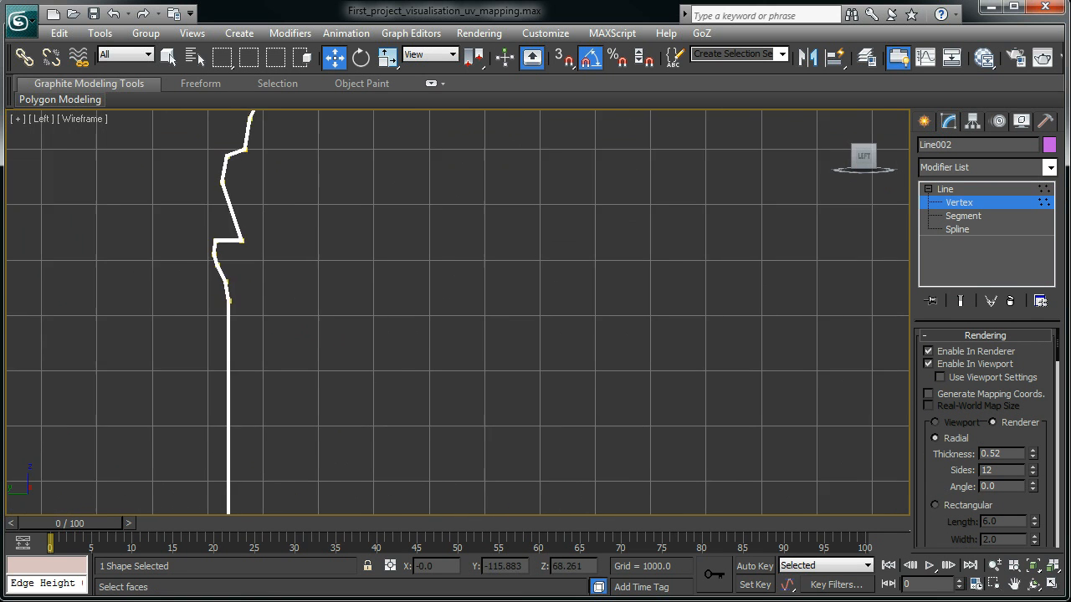
pyautogui.scroll(-2, 457, 313)
pyautogui.click(928, 364)
pyautogui.click(927, 352)
pyautogui.scroll(-4, 346, 301)
pyautogui.moveTo(363, 338); pyautogui.dragTo(412, 337, button='middle')
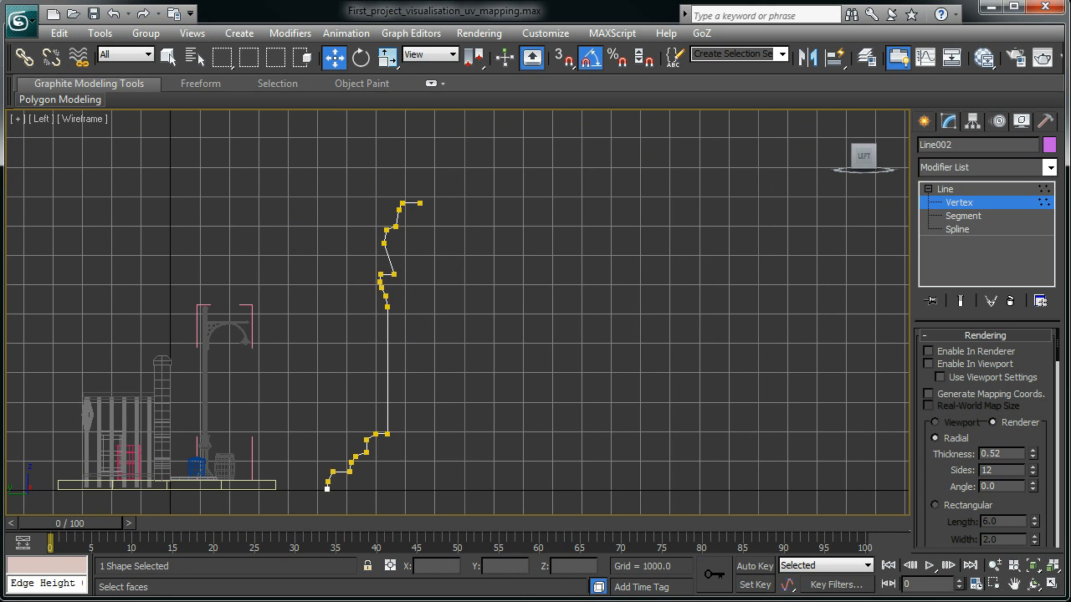
# Move the vertex at the foot of the straight shaft slightly down
pyautogui.click(948, 190)
pyautogui.click(956, 203)
pyautogui.scroll(-2, 457, 340)
pyautogui.moveTo(394, 406); pyautogui.dragTo(411, 429)
pyautogui.moveTo(394, 375); pyautogui.dragTo(461, 409)
pyautogui.scroll(1, 466, 410)
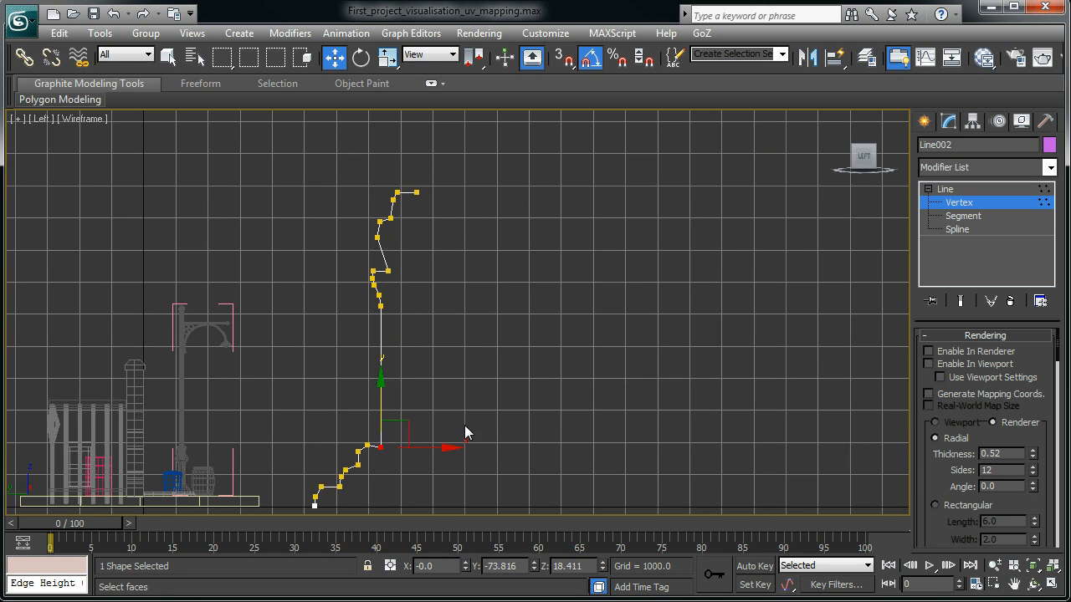
pyautogui.moveTo(483, 397); pyautogui.dragTo(560, 300, button='middle')
# Shift the collar's pointed vertex and the vertices above it slightly right, and extend the profile's top end vertex further right
pyautogui.click(465, 226)
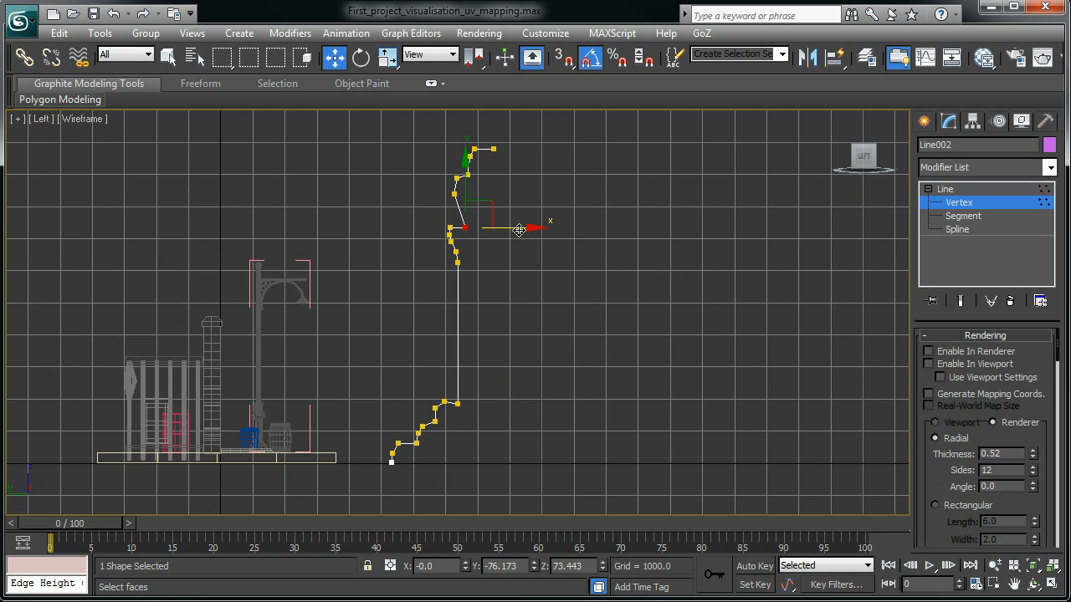
pyautogui.moveTo(519, 227); pyautogui.dragTo(525, 228)
pyautogui.moveTo(416, 154); pyautogui.dragTo(479, 203)
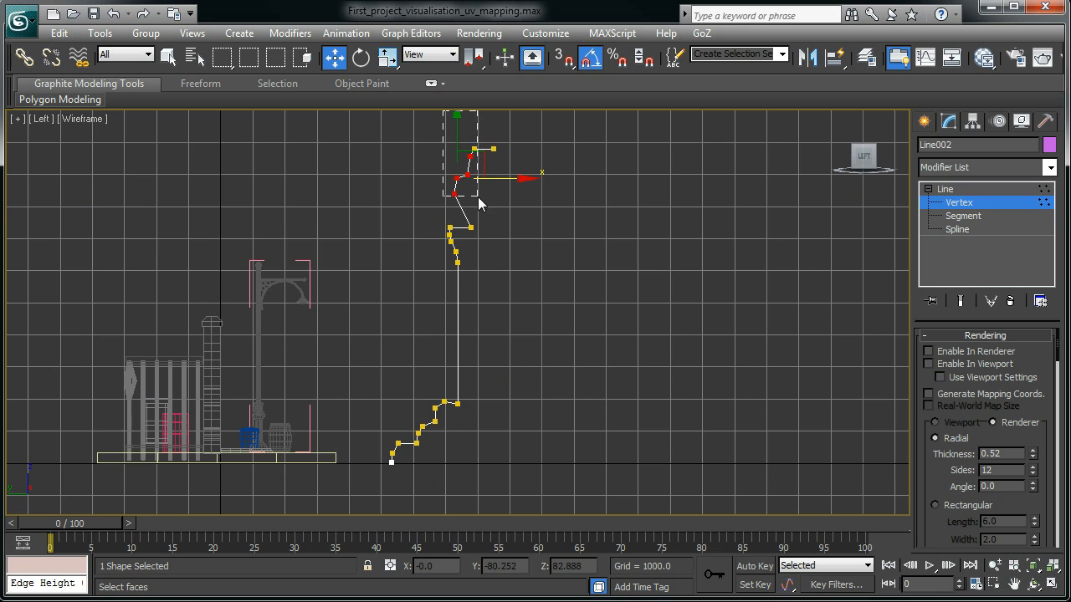
pyautogui.moveTo(485, 125); pyautogui.dragTo(536, 149)
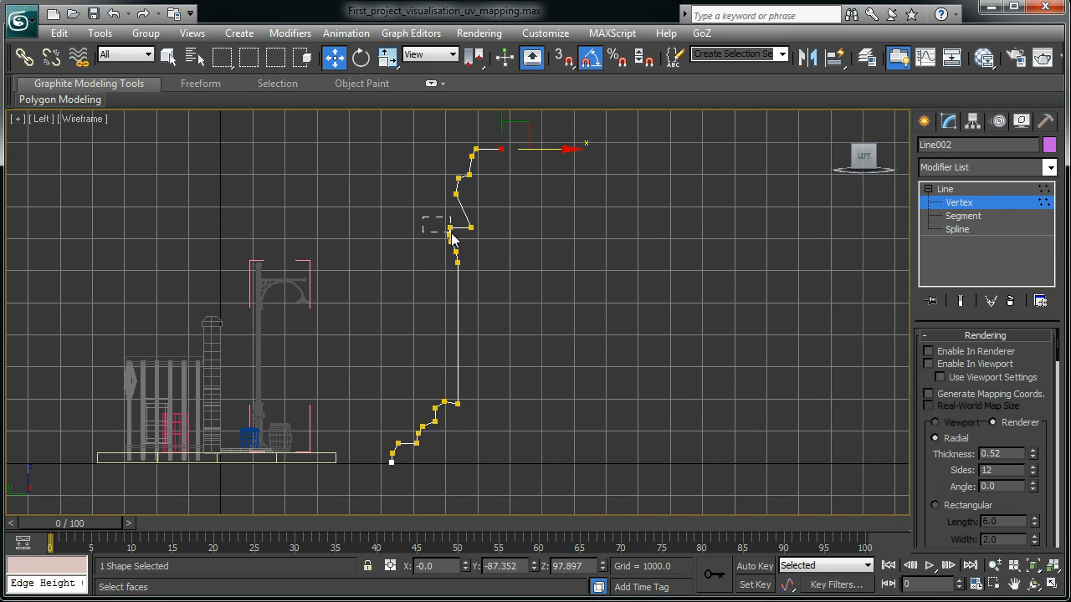
# Move the two outer vertices of the collar above the shaft slightly left, and clear the vertex selection
pyautogui.moveTo(447, 237); pyautogui.dragTo(459, 247)
pyautogui.moveTo(414, 193); pyautogui.dragTo(460, 284)
pyautogui.click(381, 186)
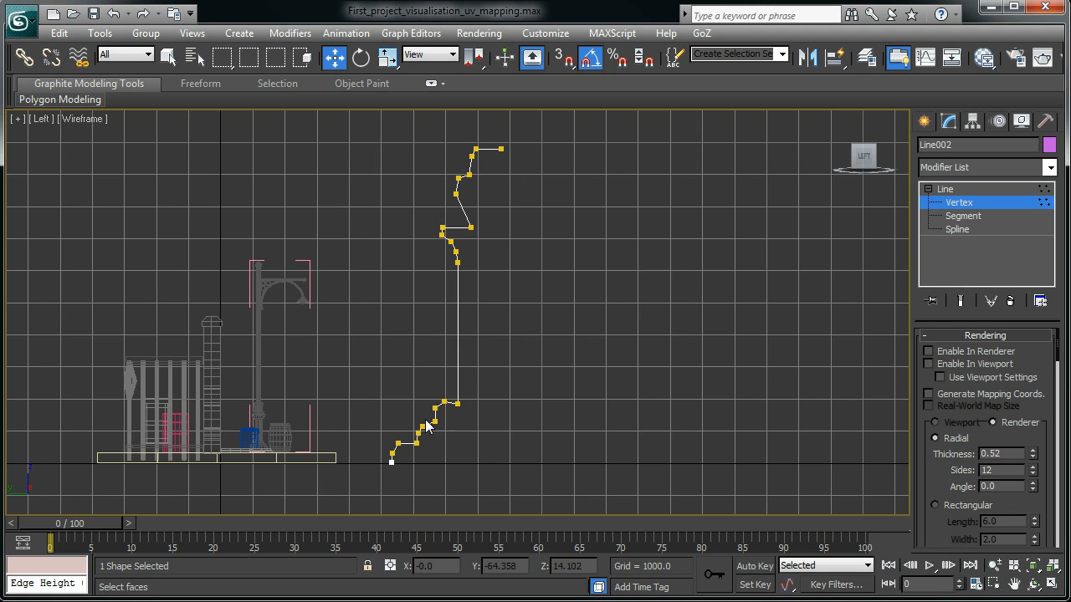
# Convert the base's upper outer vertex, just below the ledge at the shaft's foot, to Smooth
pyautogui.scroll(4, 443, 374)
pyautogui.moveTo(462, 427); pyautogui.dragTo(473, 193, button='middle')
pyautogui.scroll(3, 444, 306)
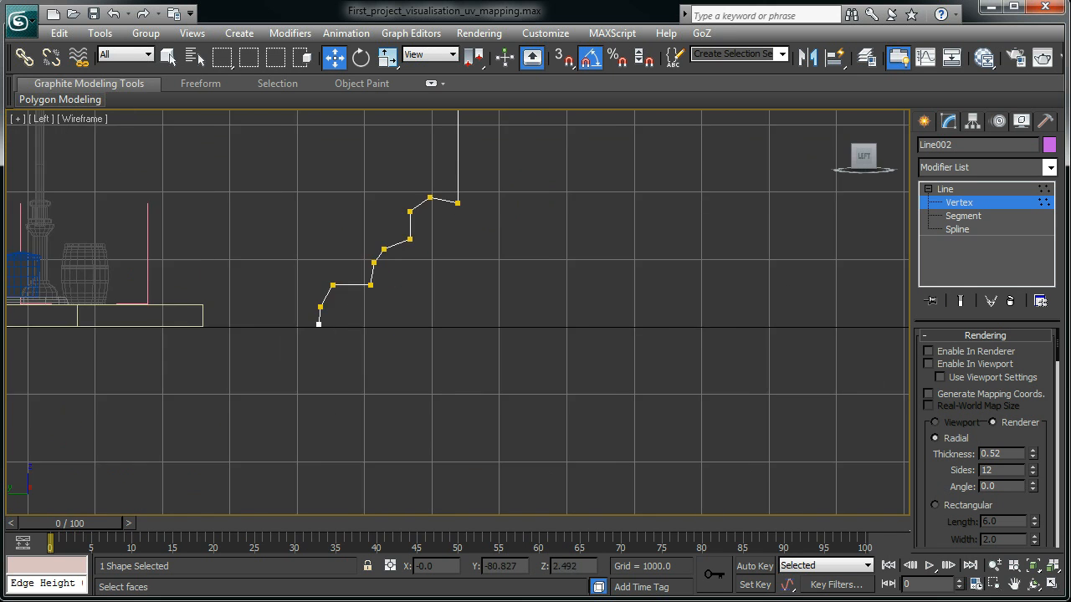
pyautogui.moveTo(445, 306); pyautogui.dragTo(444, 408, button='middle')
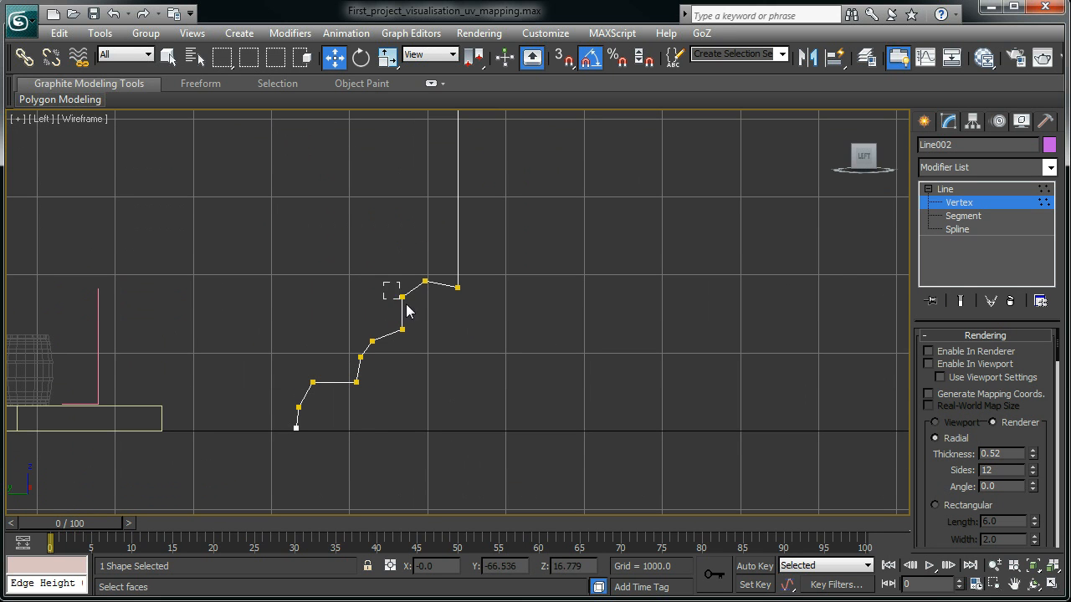
pyautogui.moveTo(384, 282); pyautogui.dragTo(432, 317)
pyautogui.click(342, 258)
pyautogui.moveTo(369, 270); pyautogui.dragTo(413, 308)
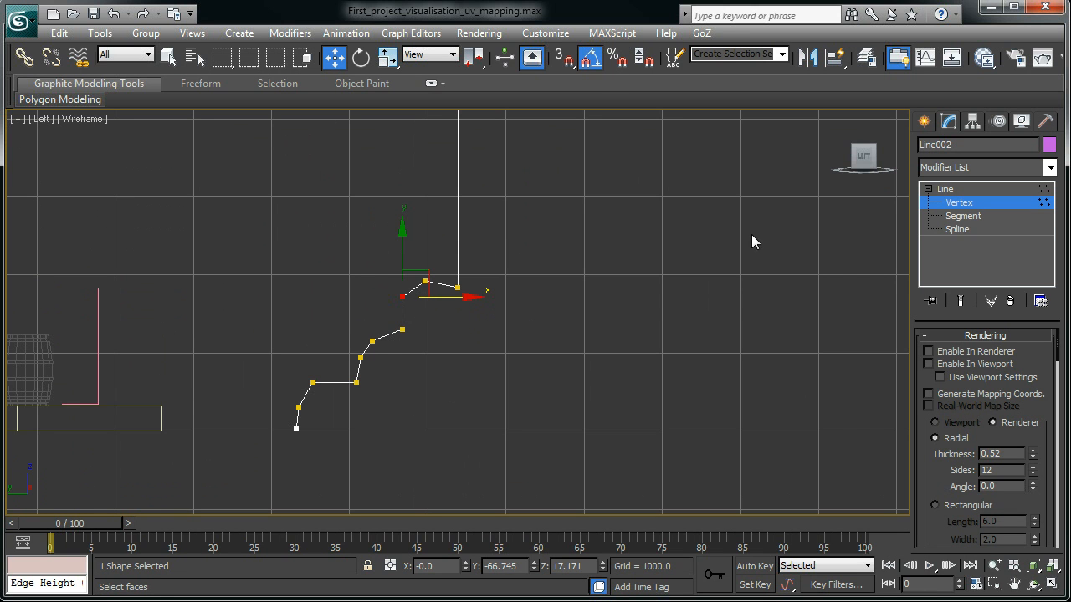
pyautogui.rightClick(617, 256)
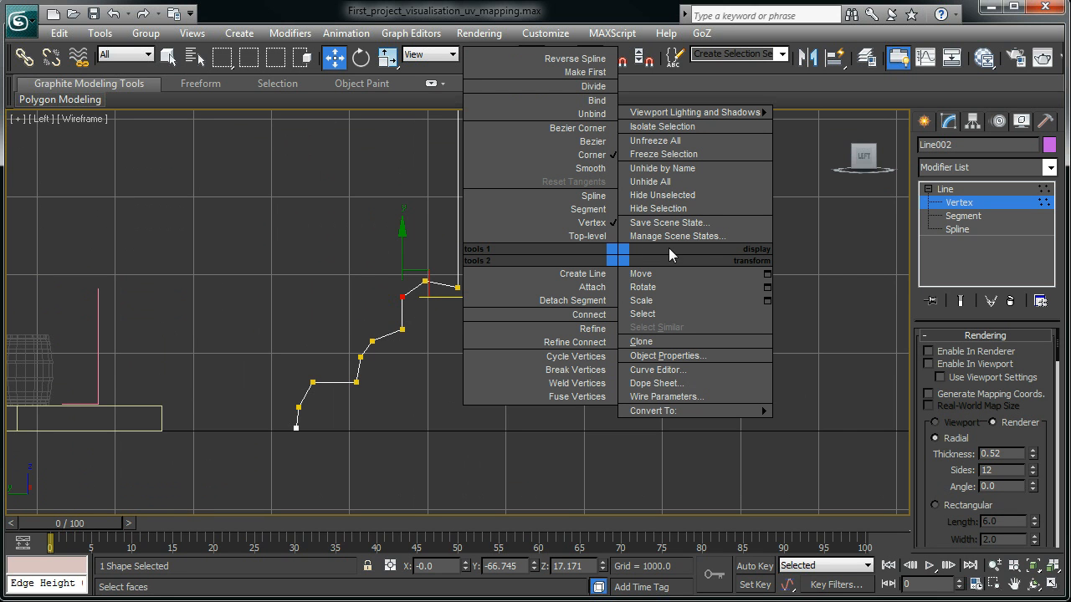
pyautogui.click(824, 407)
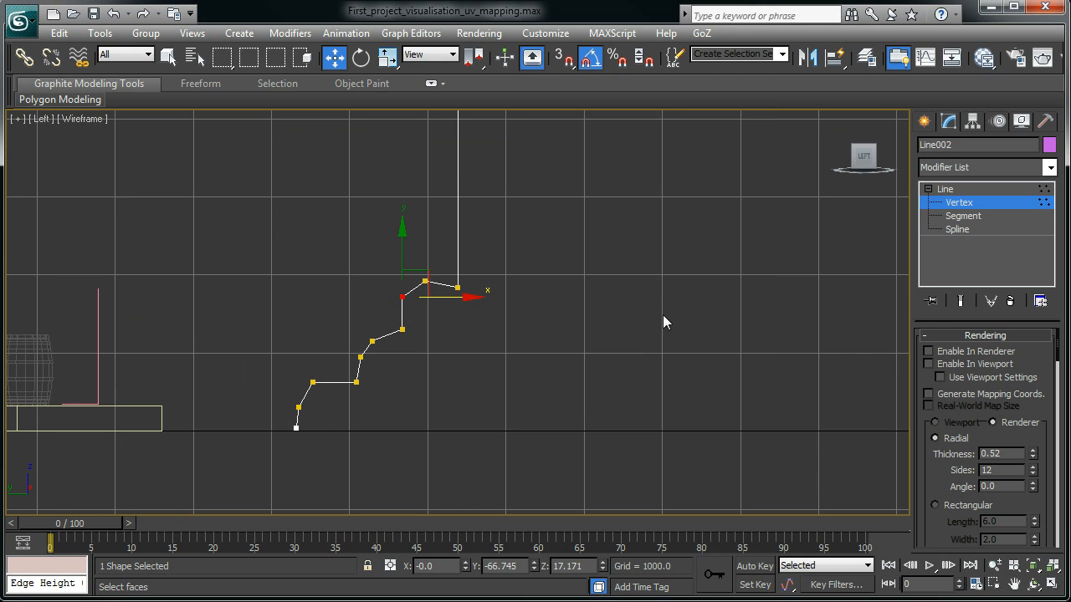
pyautogui.rightClick(669, 289)
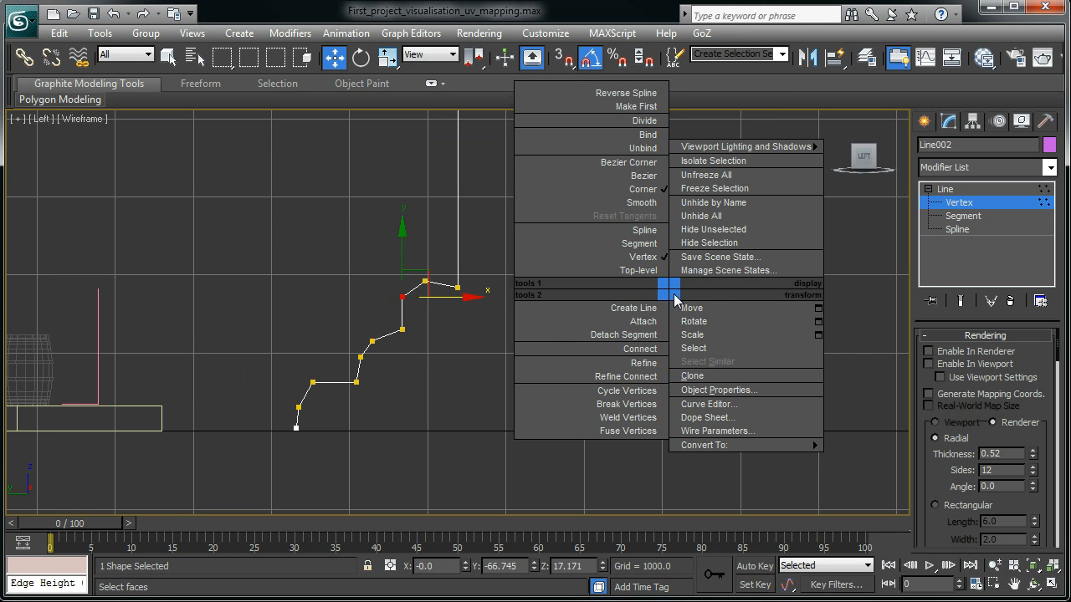
pyautogui.click(650, 204)
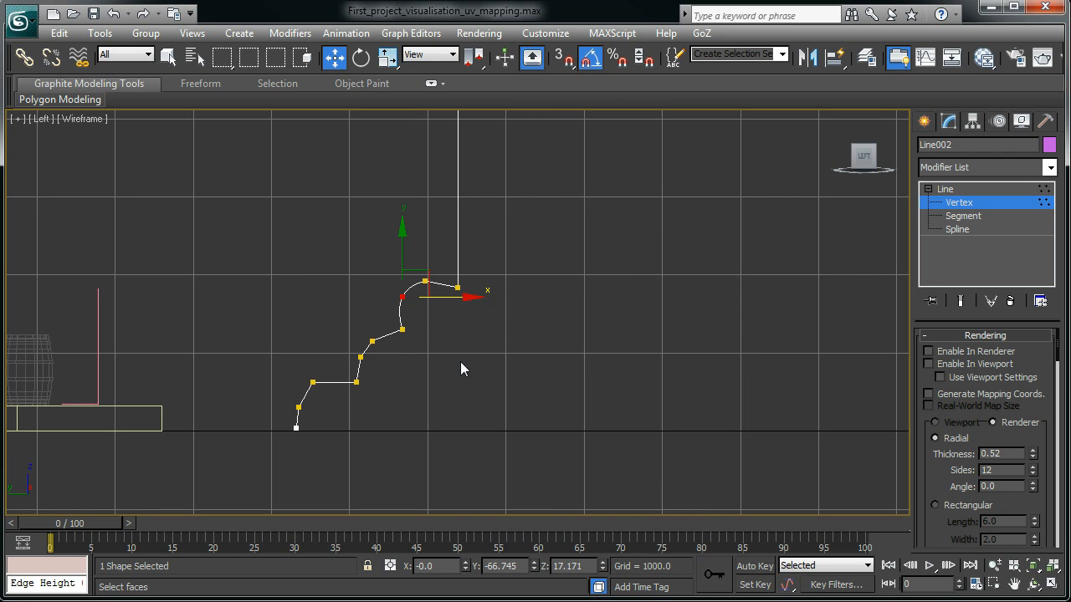
# Move the vertex at the foot of the straight shaft slightly up, level with the neighbouring ledge vertex
pyautogui.click(456, 287)
pyautogui.moveTo(457, 238); pyautogui.dragTo(456, 231)
pyautogui.click(478, 343)
# Switch the rounded base vertex to Corner and back to Smooth, and clear the vertex selection
pyautogui.moveTo(372, 281); pyautogui.dragTo(410, 313)
pyautogui.click(384, 314)
pyautogui.rightClick(610, 289)
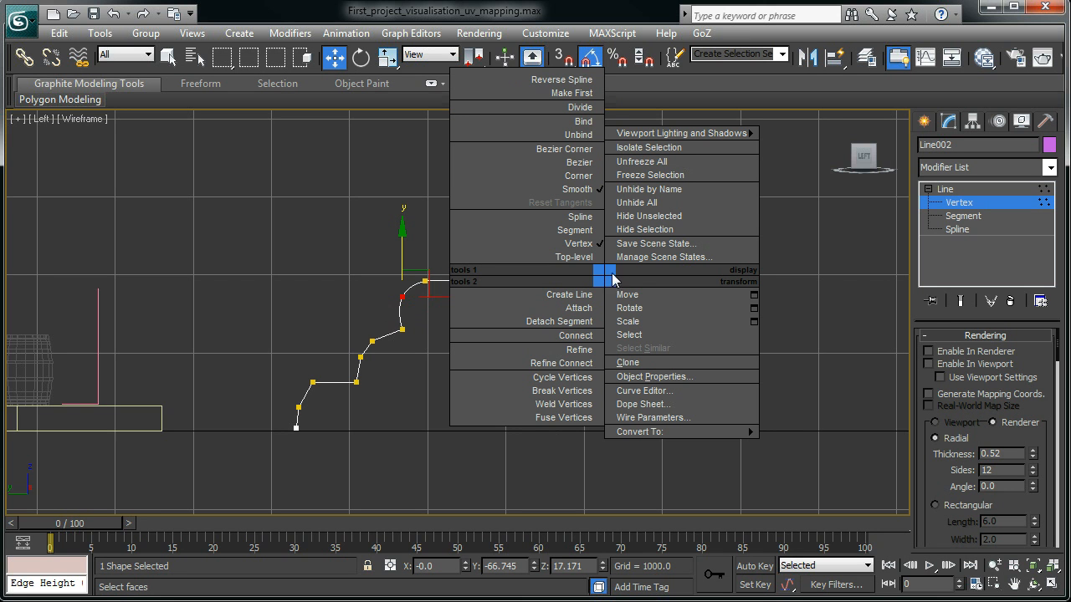
pyautogui.click(588, 178)
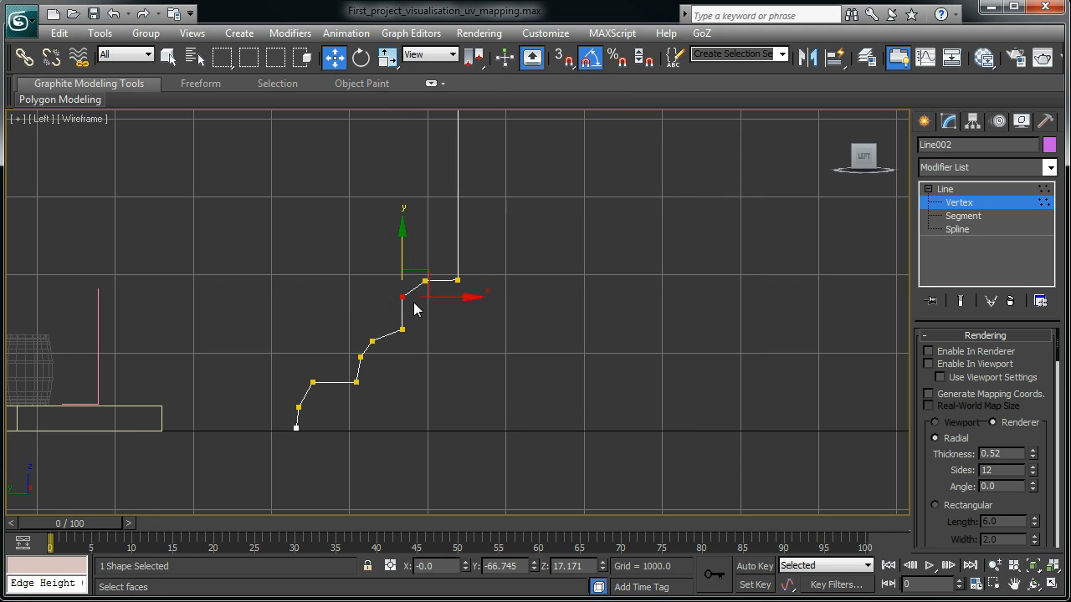
pyautogui.moveTo(345, 265); pyautogui.dragTo(412, 301)
pyautogui.rightClick(559, 238)
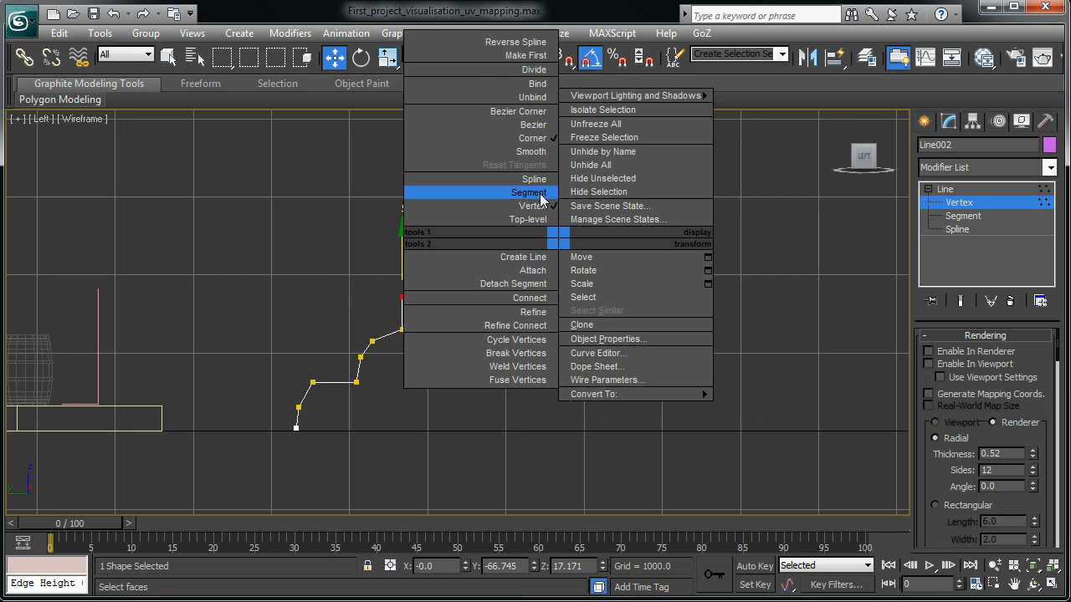
pyautogui.click(531, 151)
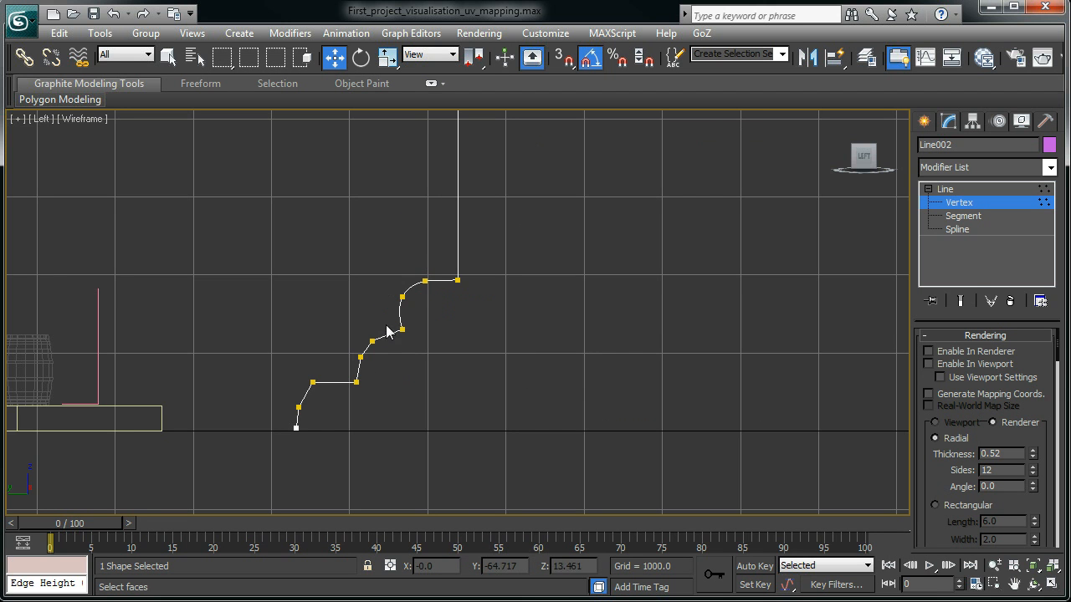
# Try converting the vertex at the top of the straight shaft to Bezier and bending the profile with its handles
pyautogui.scroll(-3, 546, 313)
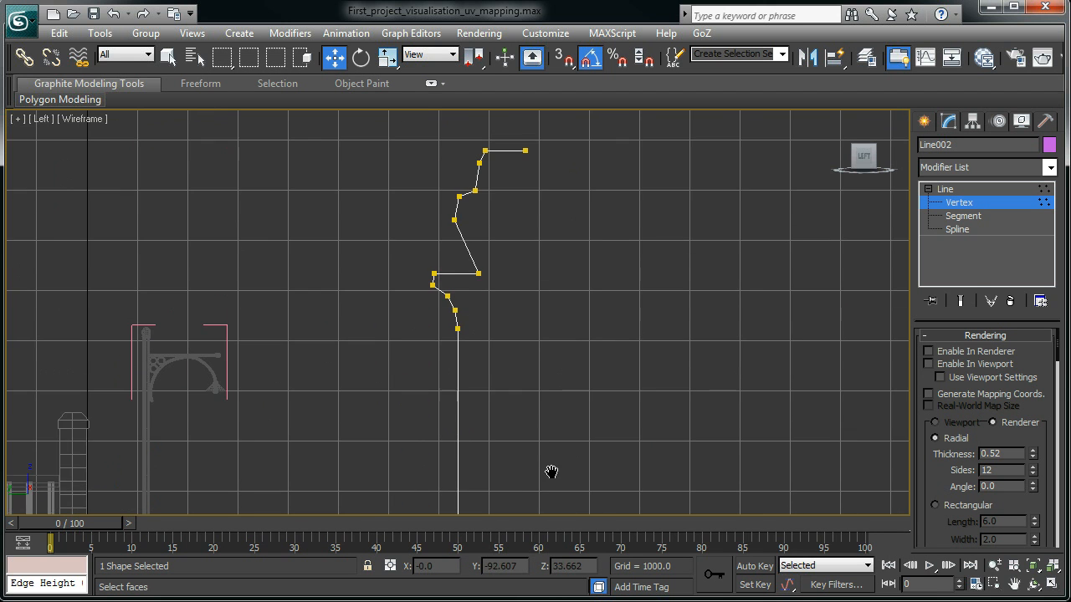
pyautogui.moveTo(549, 471); pyautogui.dragTo(545, 507, button='middle')
pyautogui.click(447, 329)
pyautogui.moveTo(436, 362); pyautogui.dragTo(505, 383)
pyautogui.click(519, 404)
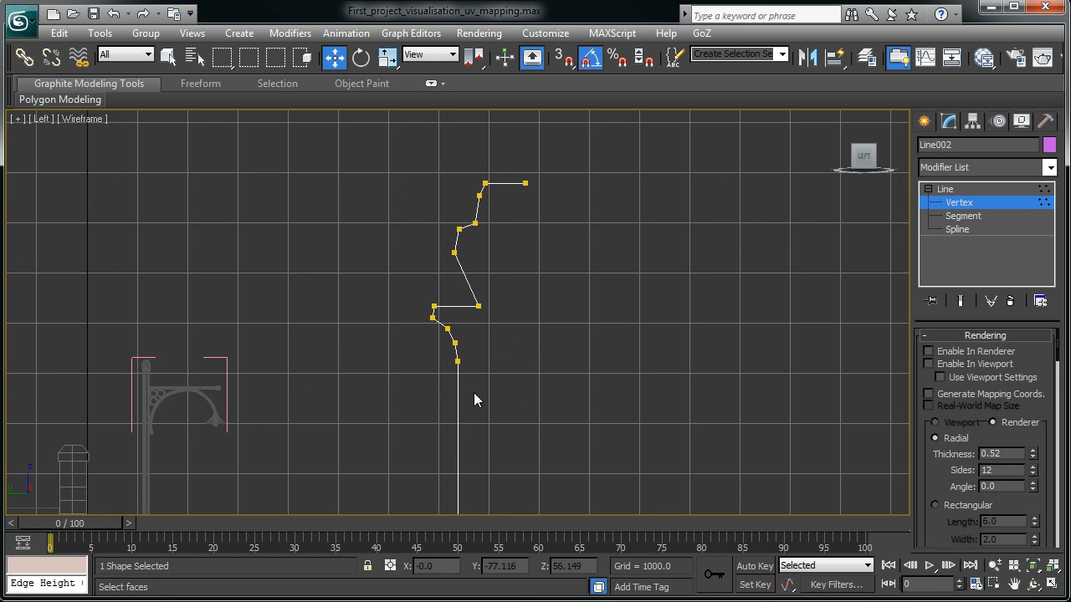
pyautogui.moveTo(430, 358); pyautogui.dragTo(430, 358)
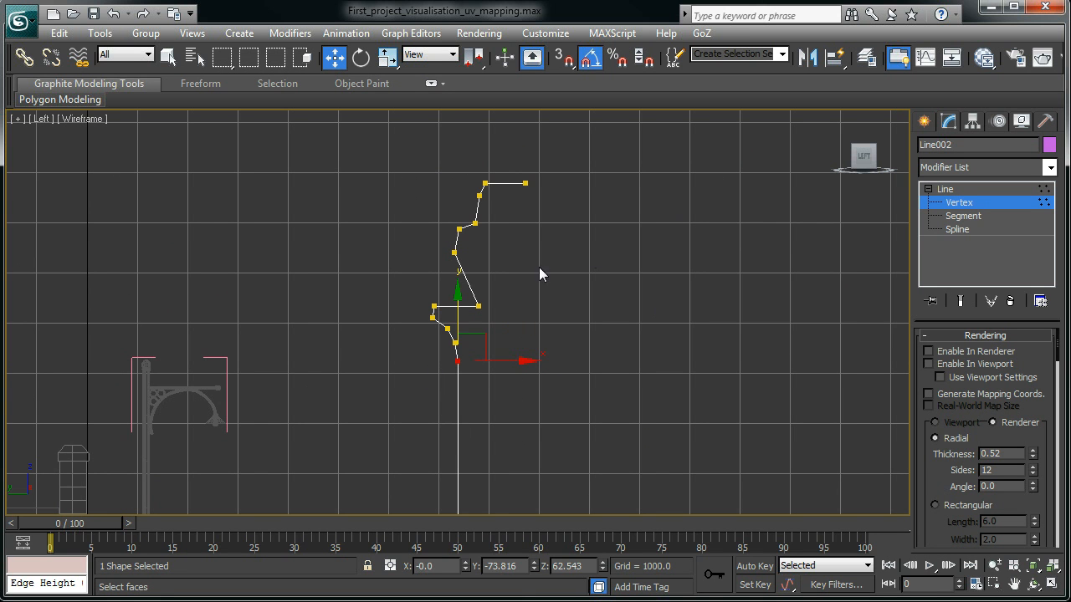
pyautogui.rightClick(578, 292)
pyautogui.click(559, 181)
pyautogui.moveTo(458, 436); pyautogui.dragTo(422, 419)
pyautogui.rightClick(506, 368)
pyautogui.click(476, 251)
pyautogui.moveTo(458, 432); pyautogui.dragTo(418, 457)
pyautogui.moveTo(458, 352); pyautogui.dragTo(303, 368)
pyautogui.click(617, 363)
# Convert the narrow neck vertex above the collar to Bezier and adjust its tangent handle
pyautogui.moveTo(474, 299); pyautogui.dragTo(480, 251)
pyautogui.rightClick(479, 249)
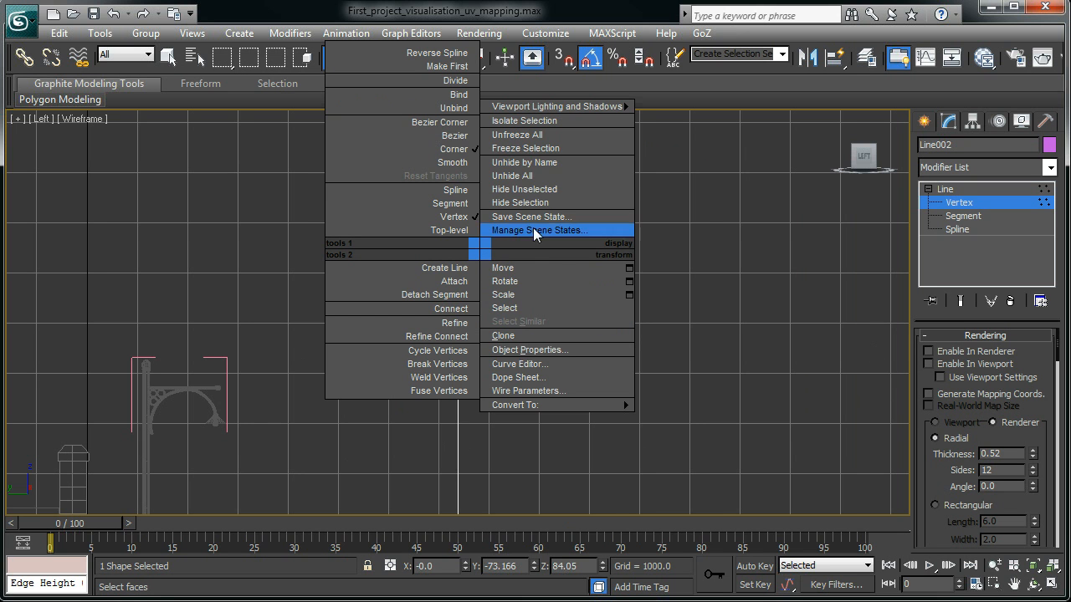
pyautogui.click(465, 136)
pyautogui.moveTo(451, 272); pyautogui.dragTo(431, 249)
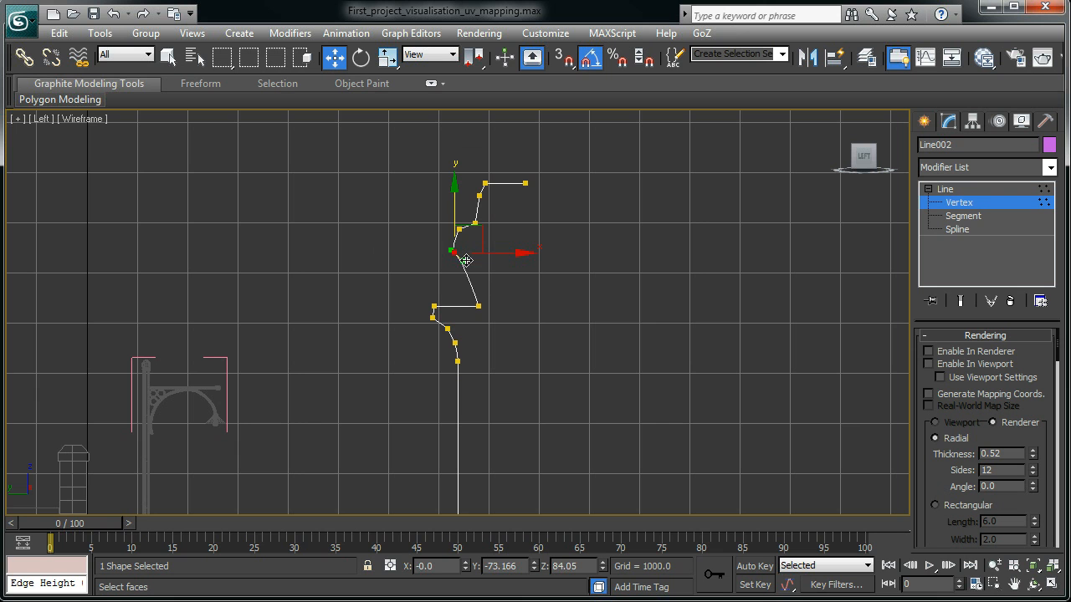
# Change the neck vertex above the collar to Smooth and clear the selection
pyautogui.rightClick(556, 275)
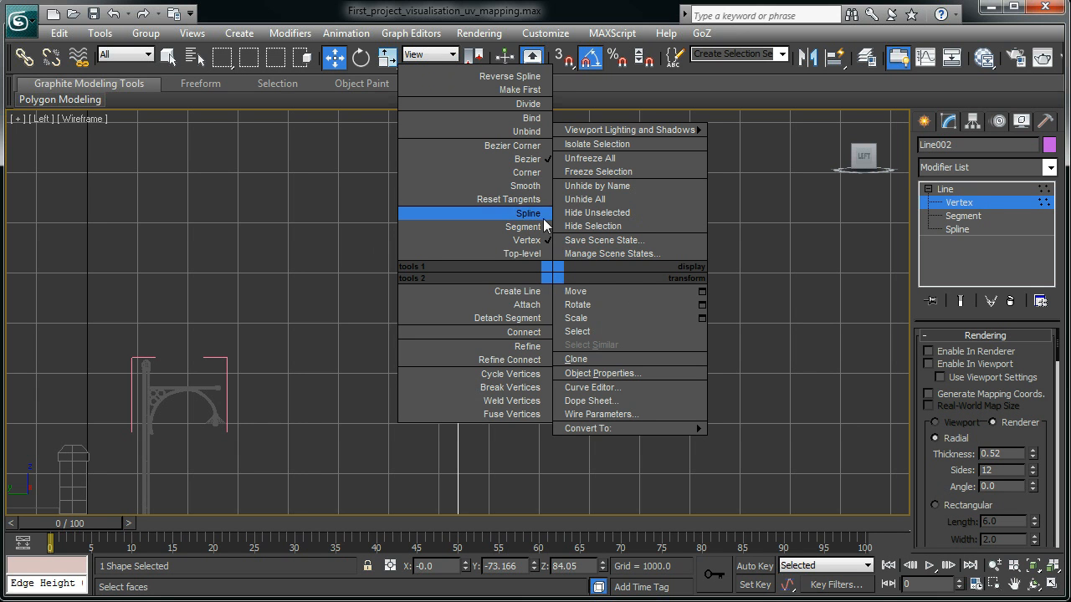
pyautogui.click(513, 186)
pyautogui.click(610, 323)
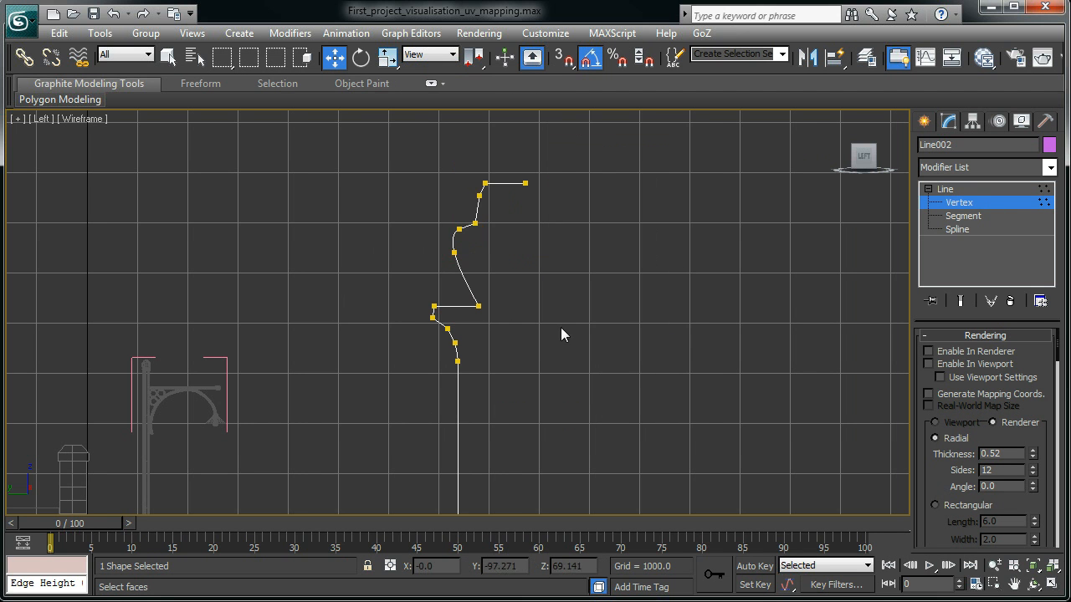
# Set the neck vertex above the collar back to Bezier and reshape the curve with its lower handle
pyautogui.moveTo(487, 261); pyautogui.dragTo(488, 262)
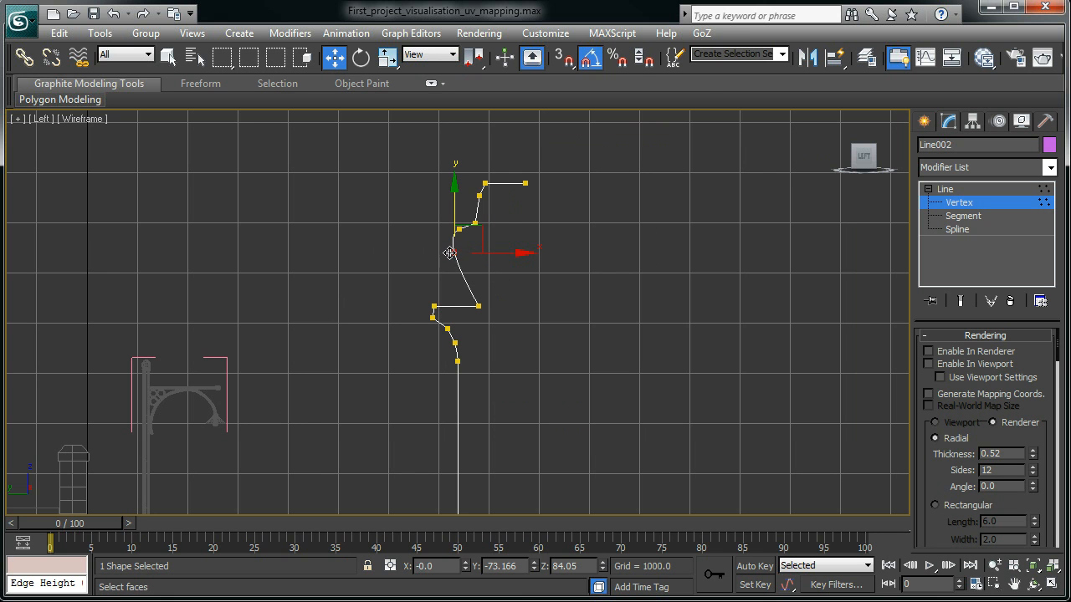
pyautogui.rightClick(719, 303)
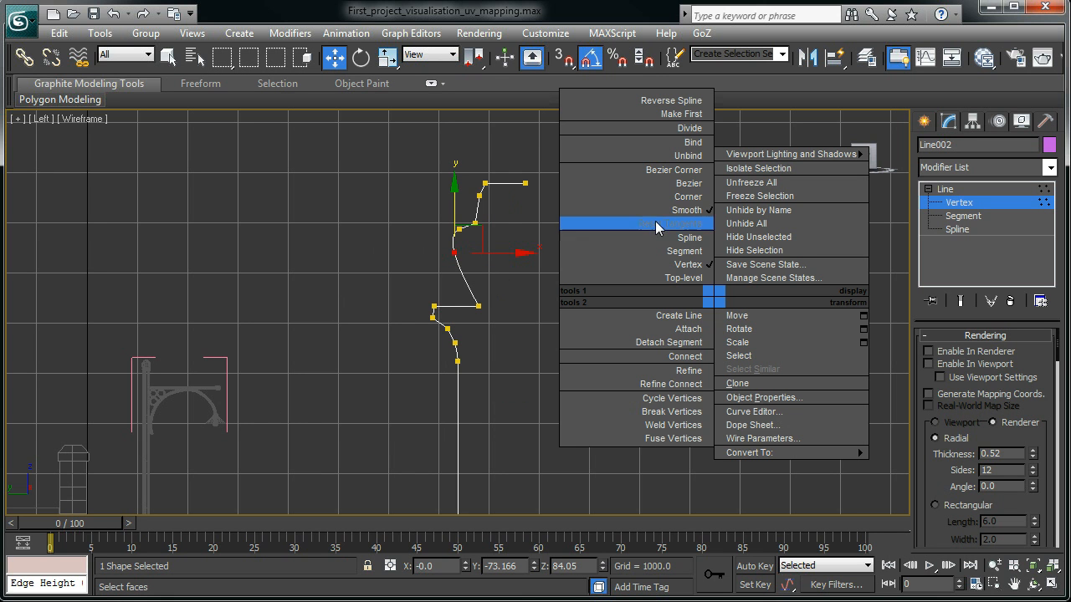
pyautogui.click(679, 184)
pyautogui.moveTo(455, 263)
pyautogui.mouseDown()
pyautogui.moveTo(471, 265)
pyautogui.moveTo(456, 310)
pyautogui.moveTo(464, 261)
pyautogui.mouseUp()
# Leave the line's Vertex level and show the whole profile in a maximized Perspective view
pyautogui.scroll(-6, 534, 285)
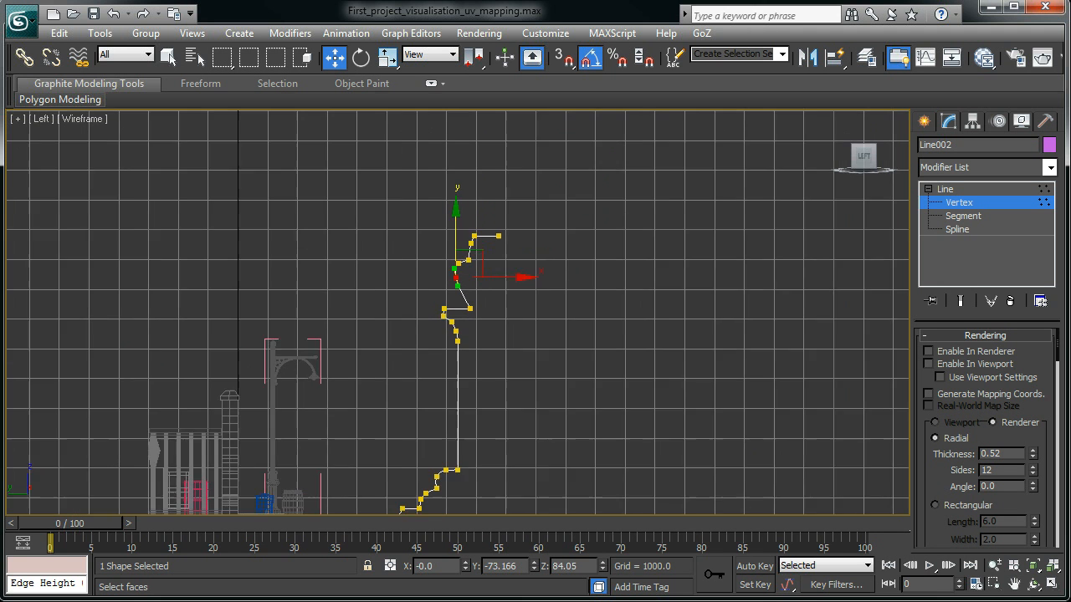
pyautogui.moveTo(597, 420); pyautogui.dragTo(534, 409, button='middle')
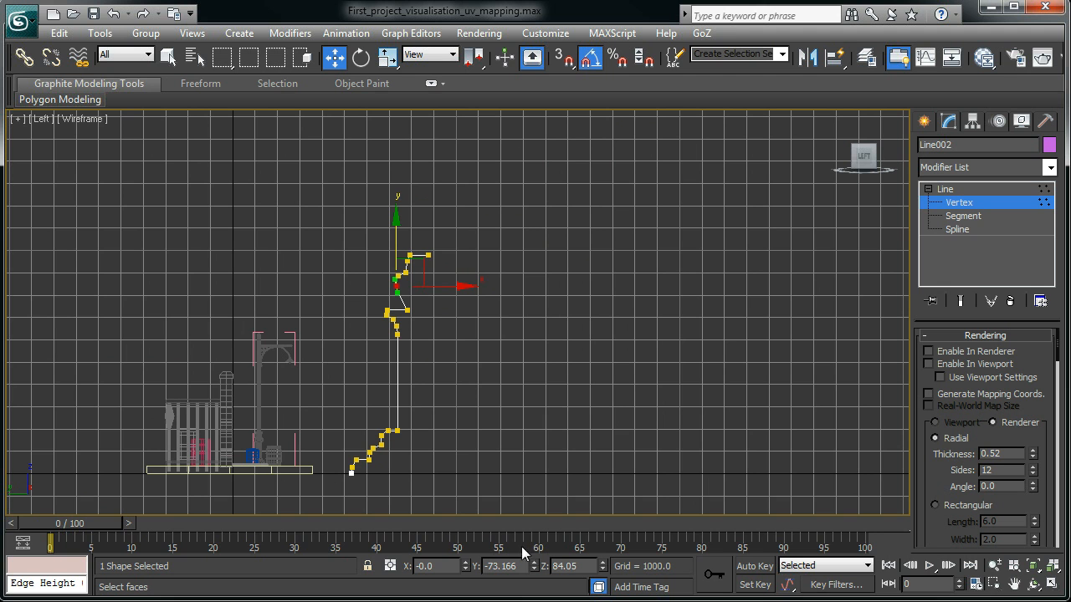
pyautogui.click(942, 189)
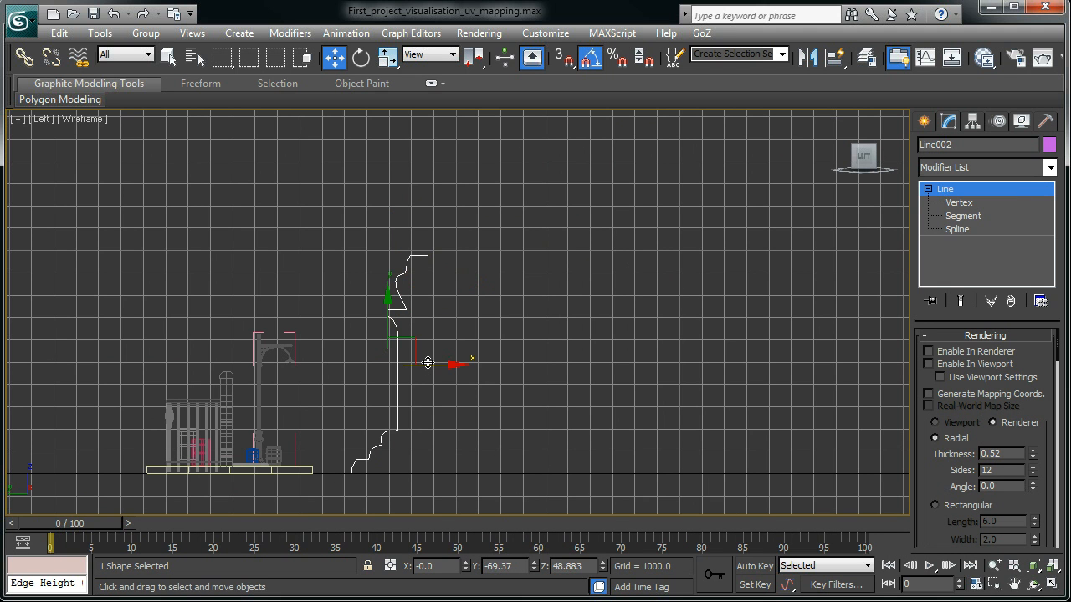
pyautogui.hotkey('alt', 'w')
pyautogui.keyDown('alt'); pyautogui.moveTo(697, 410); pyautogui.dragTo(707, 355, button='middle'); pyautogui.keyUp('alt')
pyautogui.scroll(-1, 710, 375)
pyautogui.hotkey('alt', 'w')
pyautogui.keyDown('alt'); pyautogui.moveTo(488, 331); pyautogui.dragTo(653, 373, button='middle'); pyautogui.keyUp('alt')
pyautogui.moveTo(449, 326); pyautogui.dragTo(686, 325, button='middle')
pyautogui.moveTo(583, 378)
pyautogui.keyDown('alt'); pyautogui.mouseDown(button='middle')
pyautogui.moveTo(578, 366)
pyautogui.moveTo(577, 397)
pyautogui.moveTo(573, 371)
pyautogui.mouseUp(button='middle'); pyautogui.keyUp('alt')
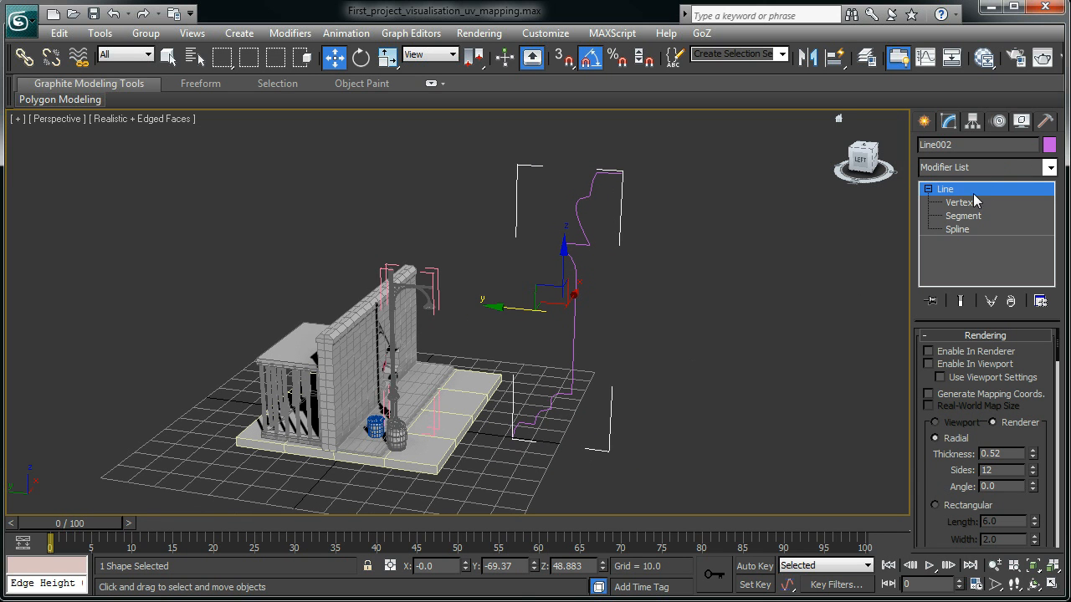
# Apply a Lathe modifier to the lamp post profile line
pyautogui.click(1050, 168)
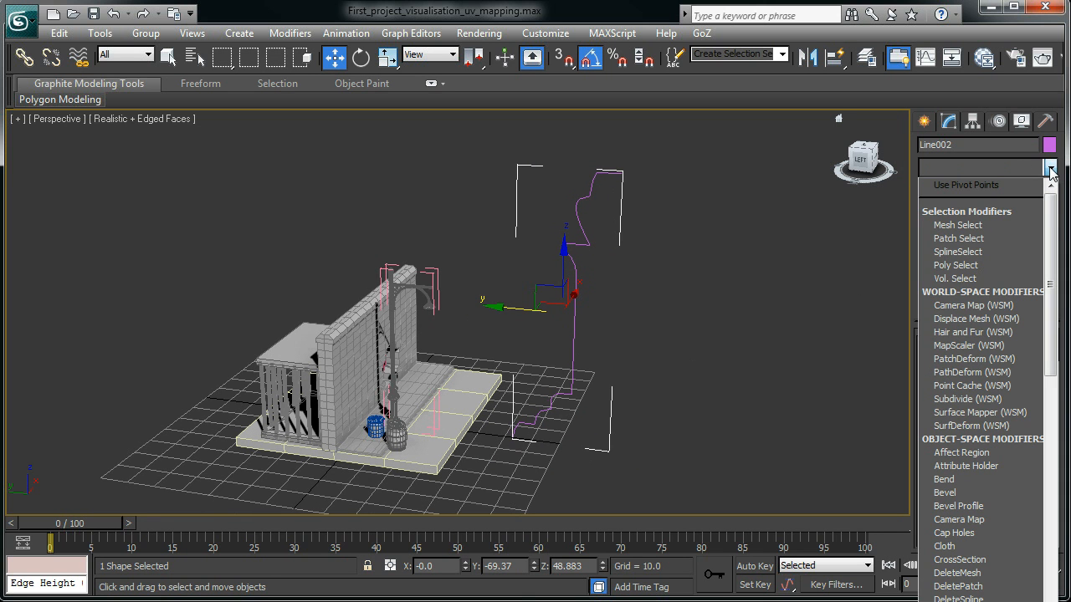
pyautogui.moveTo(1049, 224); pyautogui.dragTo(1050, 443)
pyautogui.scroll(-5, 1051, 514)
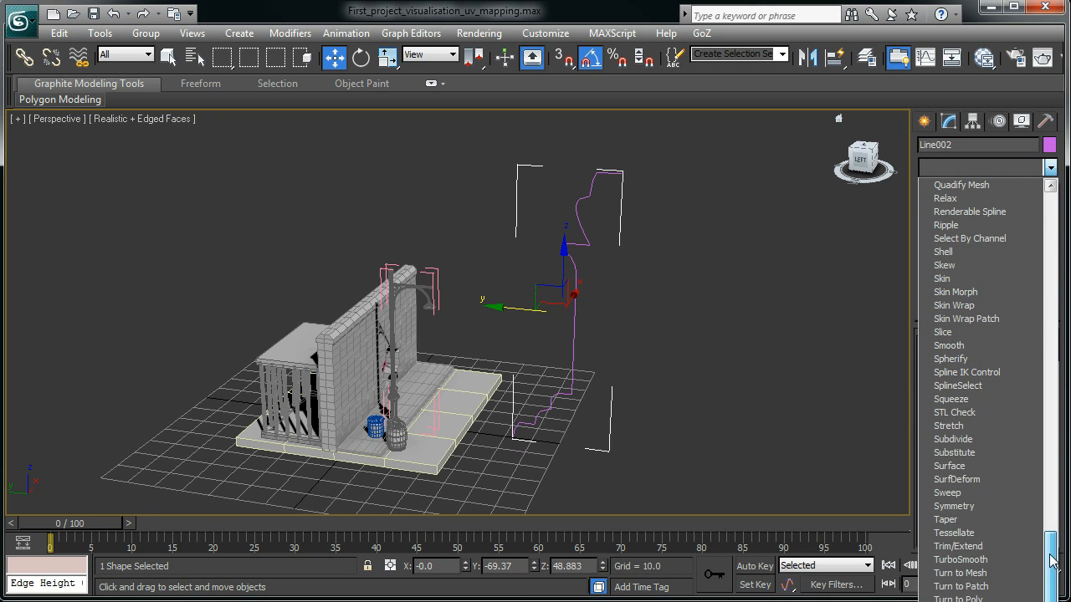
pyautogui.scroll(4, 1053, 517)
pyautogui.scroll(7, 1055, 517)
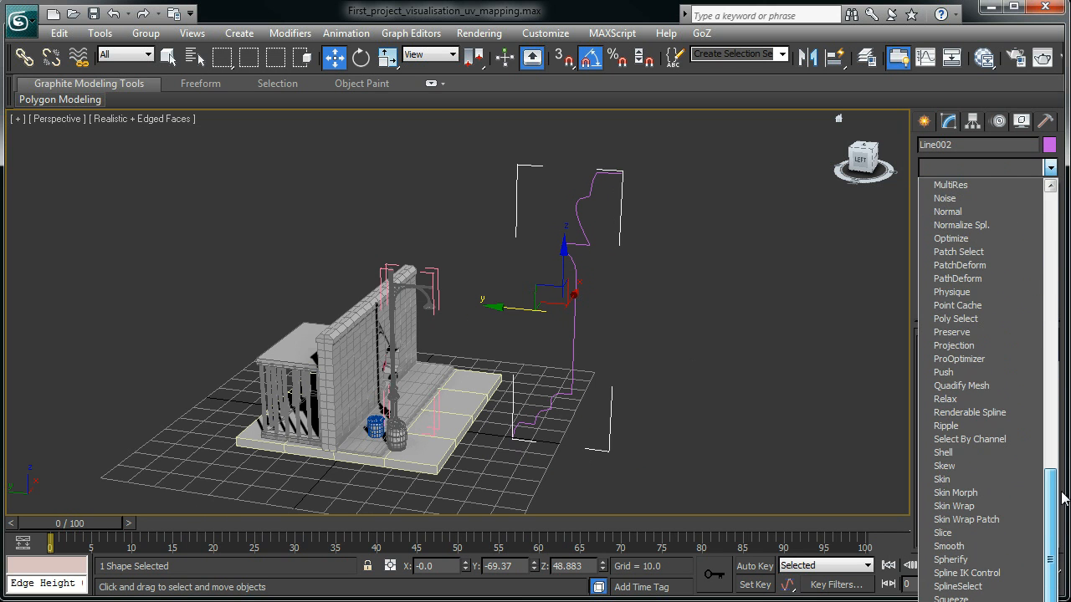
pyautogui.scroll(-3, 1054, 517)
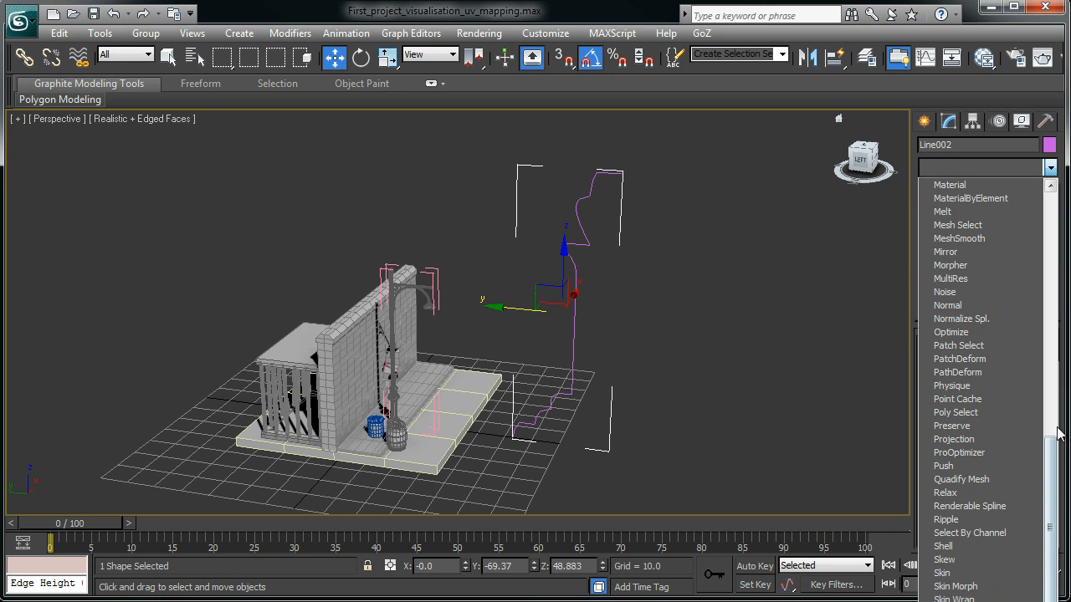
pyautogui.moveTo(1056, 552); pyautogui.dragTo(1055, 421)
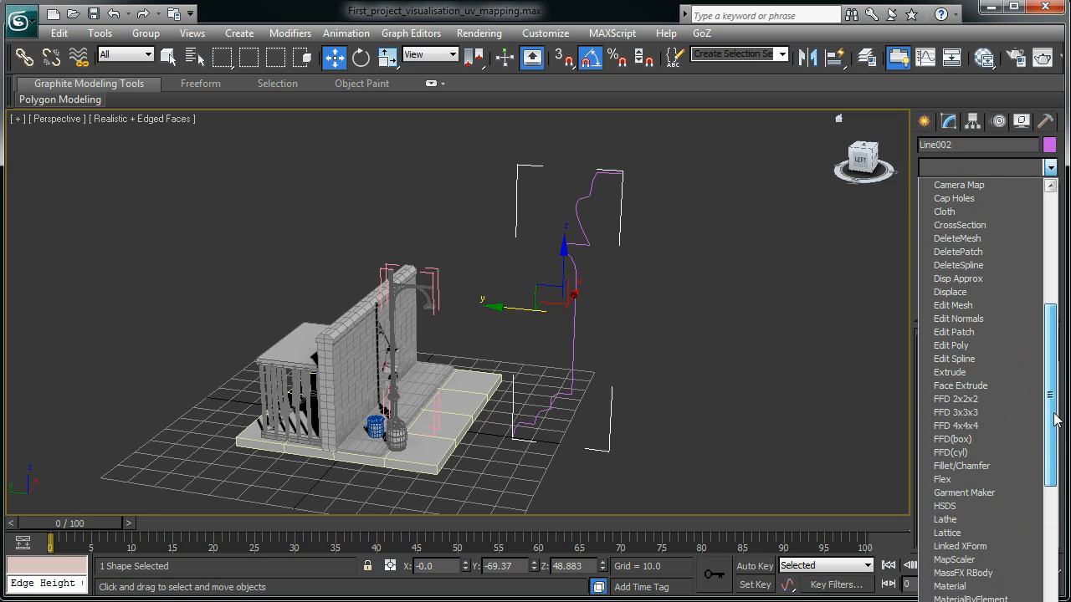
pyautogui.click(946, 520)
pyautogui.keyDown('alt'); pyautogui.moveTo(758, 396); pyautogui.dragTo(682, 372, button='middle'); pyautogui.keyUp('alt')
pyautogui.moveTo(650, 327)
pyautogui.keyDown('alt'); pyautogui.mouseDown(button='middle')
pyautogui.moveTo(671, 310)
pyautogui.moveTo(666, 328)
pyautogui.mouseUp(button='middle'); pyautogui.keyUp('alt')
# Expand the Lathe modifier and enter its Axis sub-object level
pyautogui.click(944, 189)
pyautogui.click(972, 202)
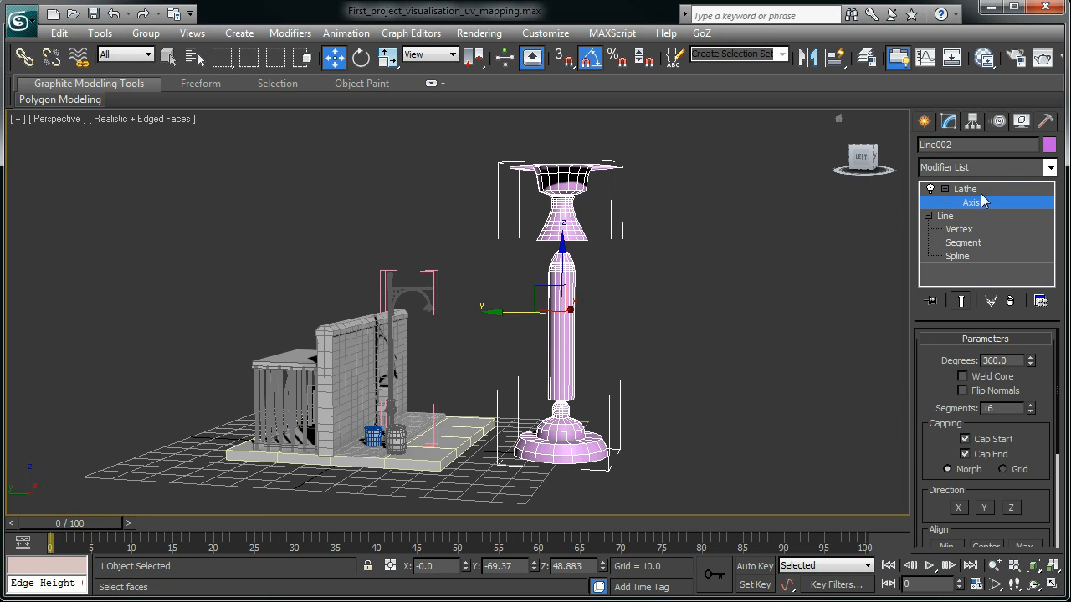
pyautogui.click(946, 190)
pyautogui.click(946, 190)
pyautogui.keyDown('alt'); pyautogui.moveTo(617, 349); pyautogui.dragTo(625, 350, button='middle'); pyautogui.keyUp('alt')
# Try sideways shifts of the Lathe axis to change the revolved post's shape, undoing each one
pyautogui.moveTo(507, 312)
pyautogui.mouseDown()
pyautogui.moveTo(564, 316)
pyautogui.moveTo(505, 315)
pyautogui.mouseUp()
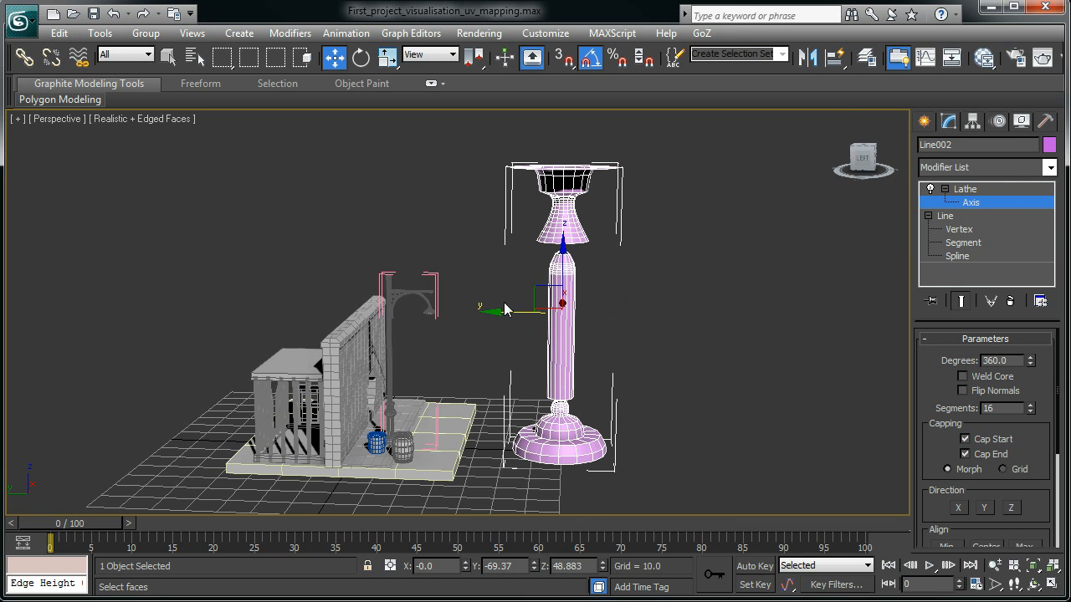
pyautogui.moveTo(497, 312); pyautogui.dragTo(569, 313)
pyautogui.hotkey('ctrl', 'z')
pyautogui.keyDown('alt'); pyautogui.moveTo(658, 341); pyautogui.dragTo(544, 339, button='middle'); pyautogui.keyUp('alt')
pyautogui.moveTo(603, 315); pyautogui.dragTo(549, 314)
pyautogui.hotkey('ctrl', 'z')
pyautogui.keyDown('alt'); pyautogui.moveTo(447, 335); pyautogui.dragTo(557, 306, button='middle'); pyautogui.keyUp('alt')
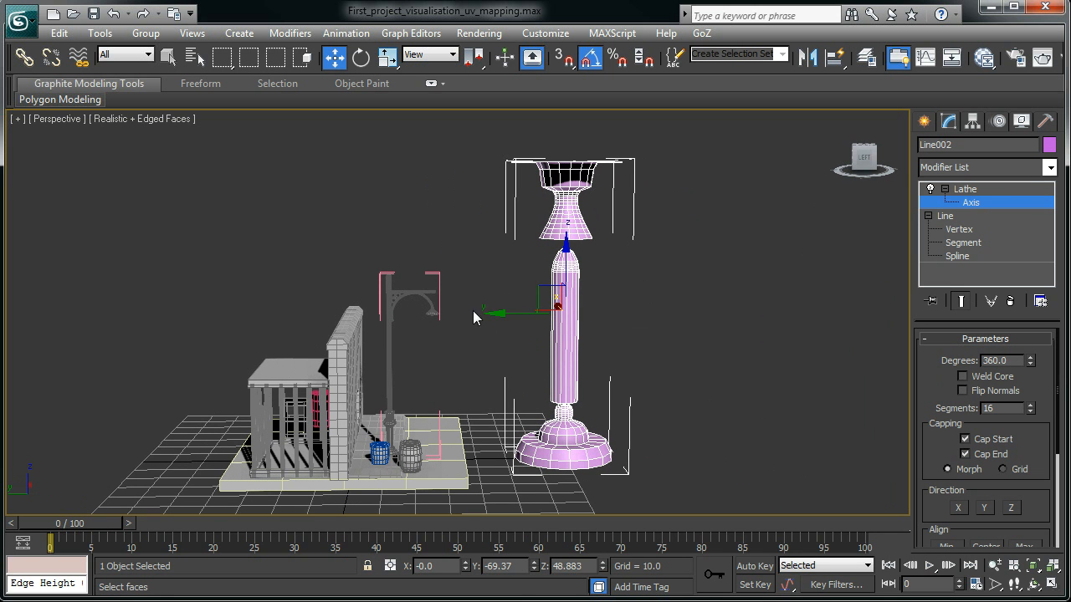
# Try moving the Lathe axis along X from a front angle, and undo the move
pyautogui.keyDown('alt'); pyautogui.moveTo(499, 316); pyautogui.dragTo(639, 328, button='middle'); pyautogui.keyUp('alt')
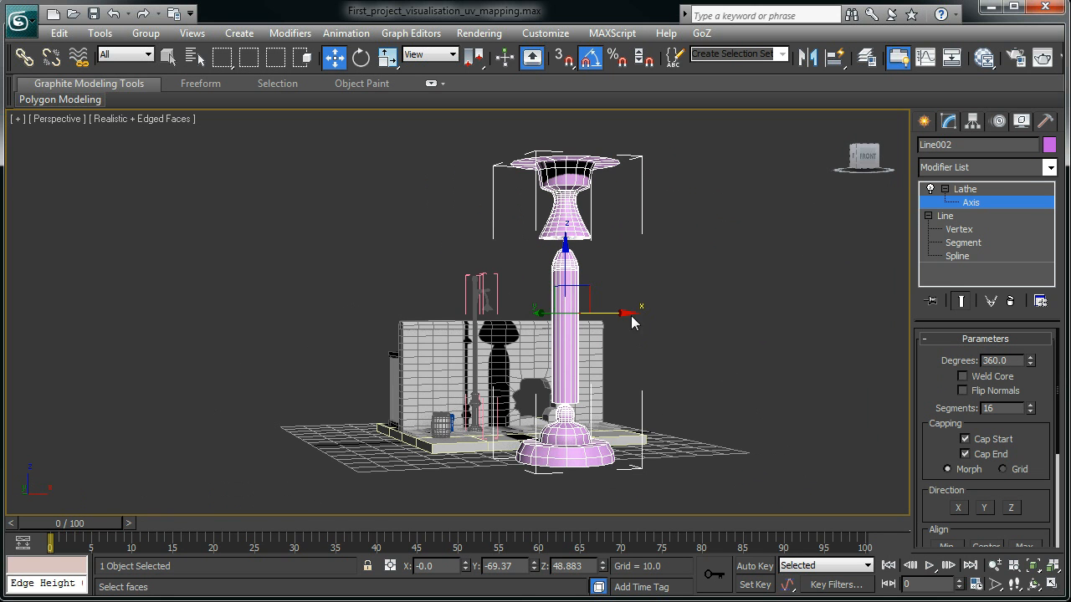
pyautogui.moveTo(629, 314); pyautogui.dragTo(557, 313)
pyautogui.keyDown('alt'); pyautogui.moveTo(564, 368); pyautogui.dragTo(629, 337, button='middle'); pyautogui.keyUp('alt')
pyautogui.hotkey('ctrl', 'z')
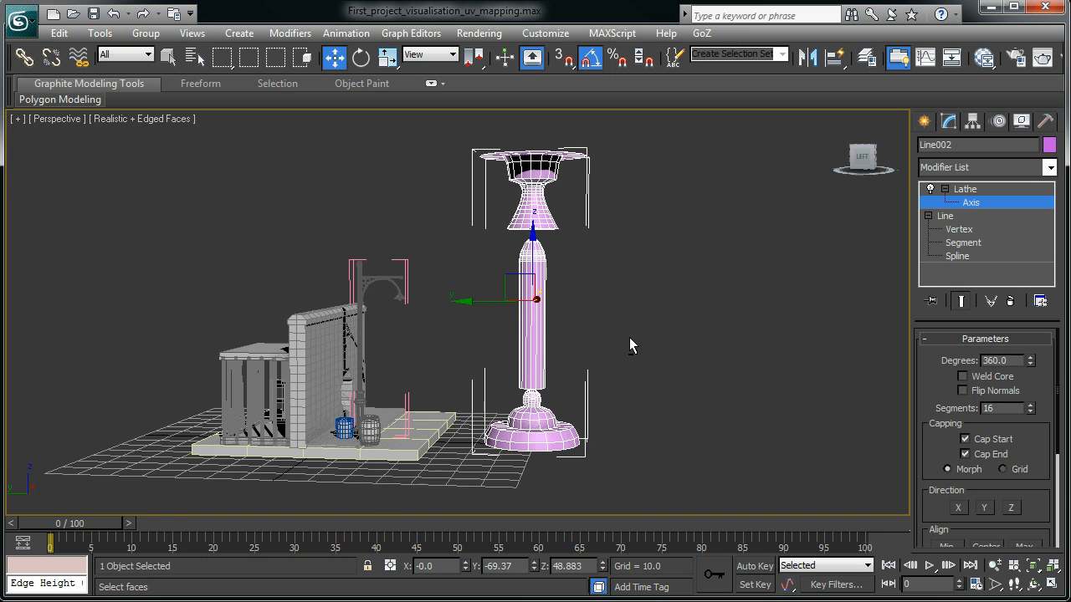
# Try moving the Lathe axis along Y from the left side, and undo the move
pyautogui.moveTo(460, 301); pyautogui.dragTo(548, 306)
pyautogui.keyDown('alt'); pyautogui.moveTo(554, 368); pyautogui.dragTo(643, 355, button='middle'); pyautogui.keyUp('alt')
pyautogui.hotkey('ctrl', 'z')
pyautogui.keyDown('alt'); pyautogui.moveTo(579, 362); pyautogui.dragTo(715, 368, button='middle'); pyautogui.keyUp('alt')
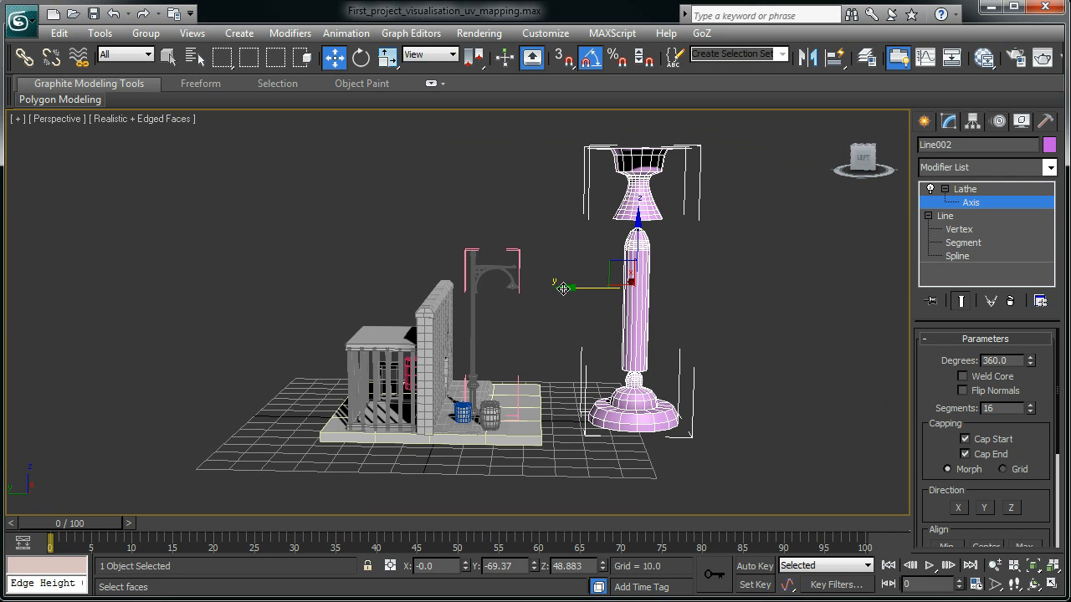
# Try moving the Lathe axis along Y and along X, undoing each move
pyautogui.moveTo(562, 287); pyautogui.dragTo(625, 313)
pyautogui.keyDown('alt'); pyautogui.moveTo(629, 334); pyautogui.dragTo(554, 343, button='middle'); pyautogui.keyUp('alt')
pyautogui.hotkey('ctrl', 'z')
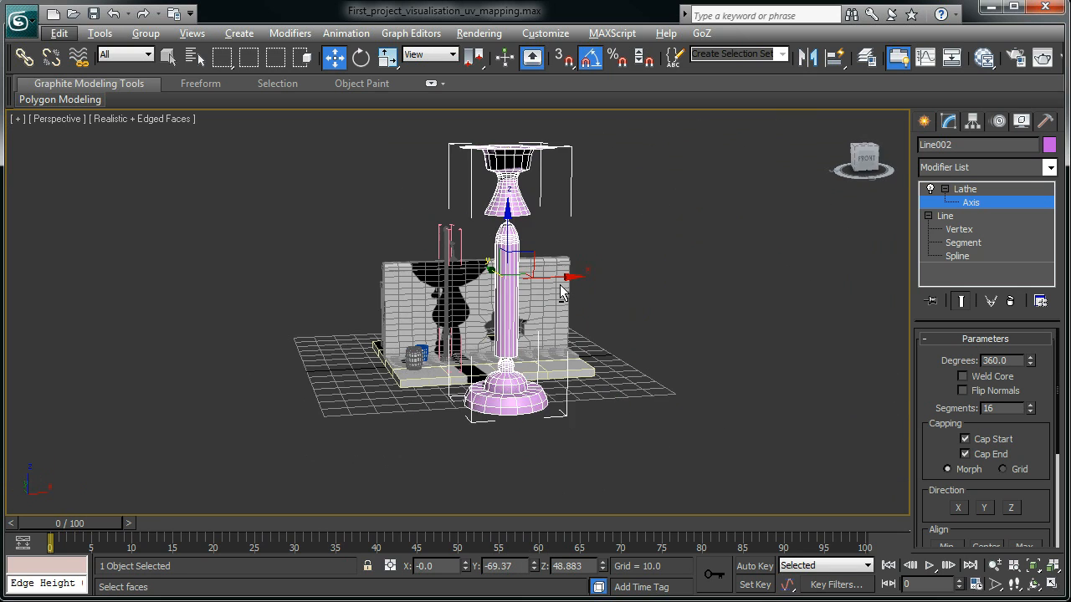
pyautogui.moveTo(561, 276); pyautogui.dragTo(615, 282)
pyautogui.hotkey('ctrl', 'z')
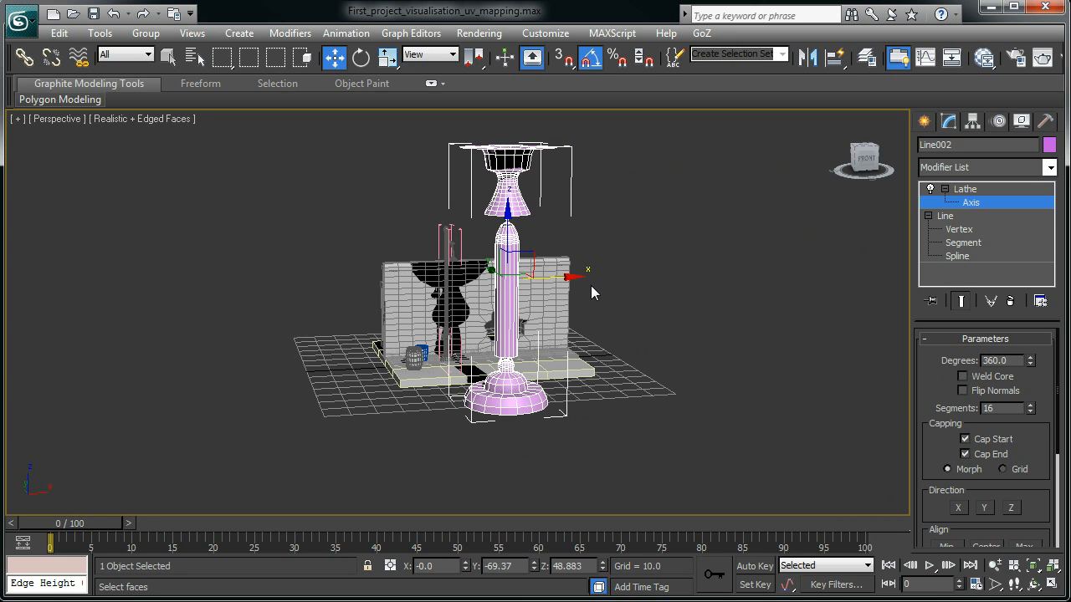
# Move the Lathe axis about -15.5 units along Y, away from the profile, to give the revolved post a solid shape
pyautogui.keyDown('alt'); pyautogui.moveTo(527, 337); pyautogui.dragTo(622, 376, button='middle'); pyautogui.keyUp('alt')
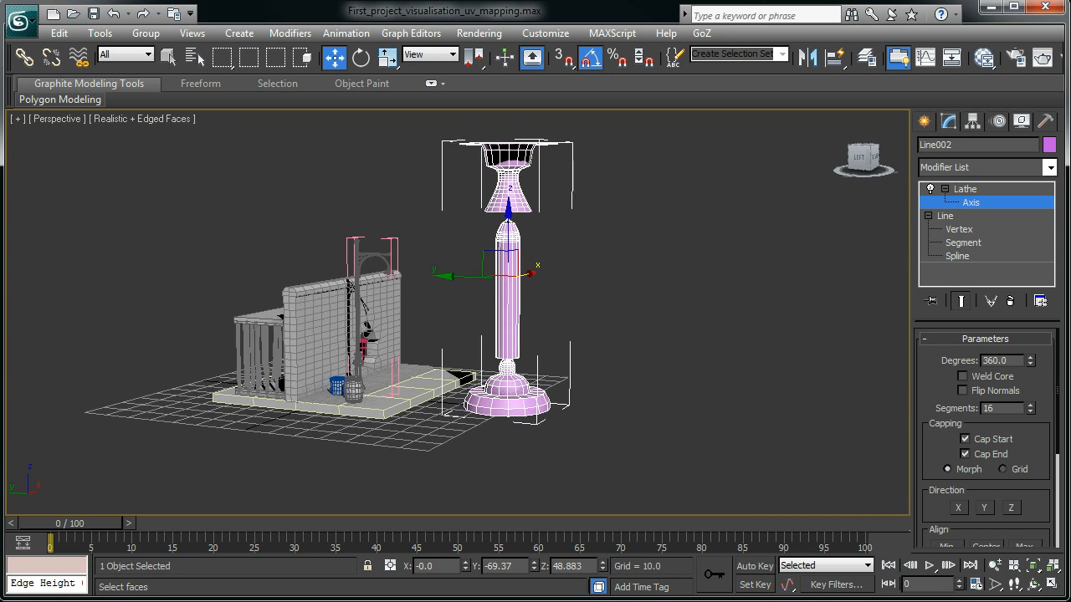
pyautogui.moveTo(455, 273); pyautogui.dragTo(494, 273)
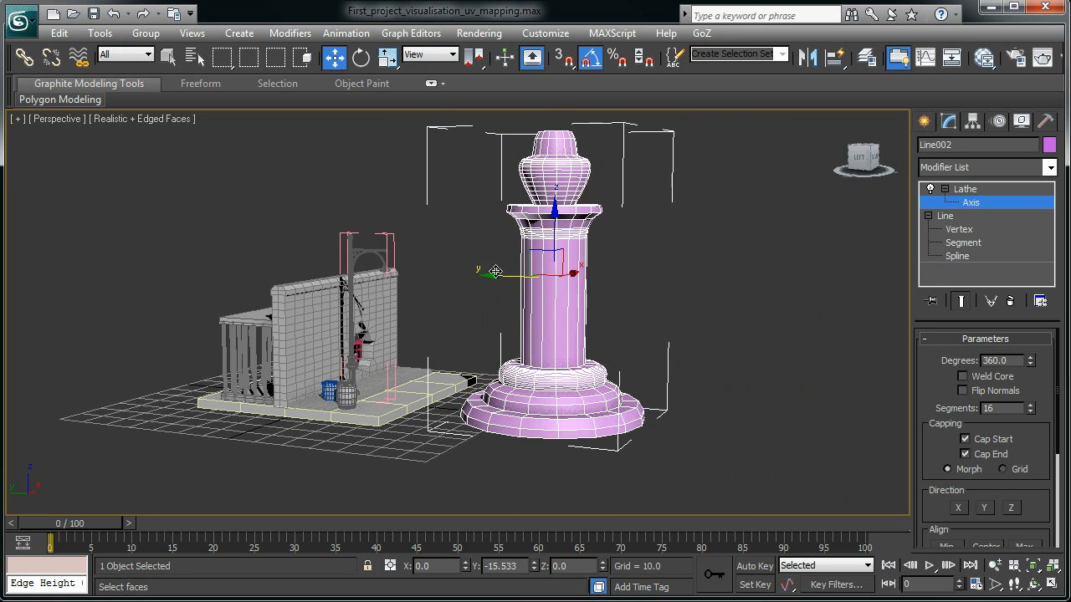
pyautogui.keyDown('alt'); pyautogui.moveTo(666, 328); pyautogui.dragTo(741, 200, button='middle'); pyautogui.keyUp('alt')
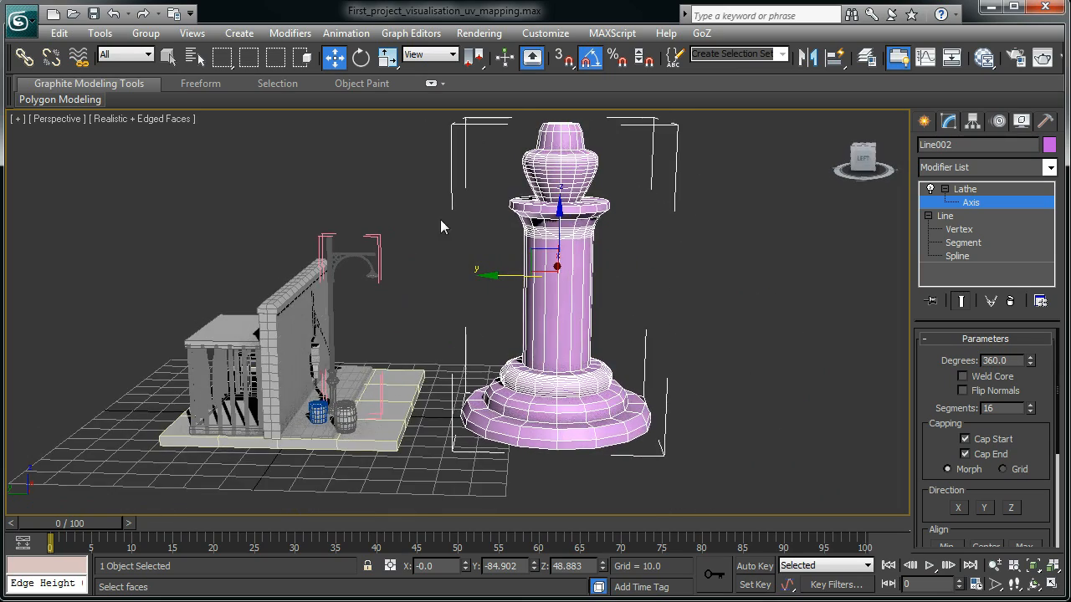
pyautogui.keyDown('alt'); pyautogui.moveTo(676, 363); pyautogui.dragTo(691, 417, button='middle'); pyautogui.keyUp('alt')
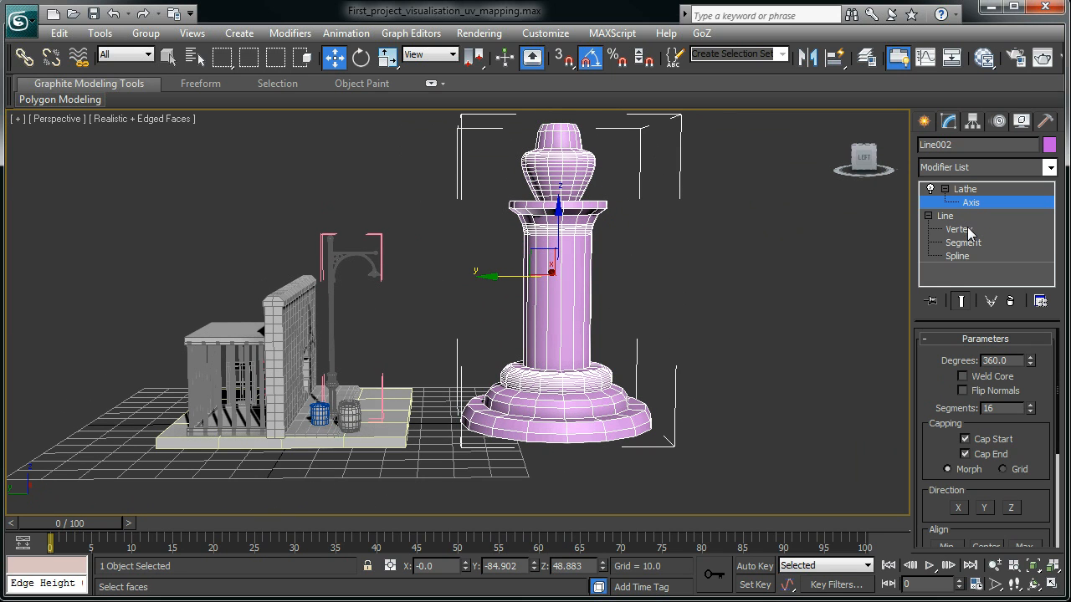
pyautogui.keyDown('alt'); pyautogui.moveTo(628, 278); pyautogui.dragTo(564, 306, button='middle'); pyautogui.keyUp('alt')
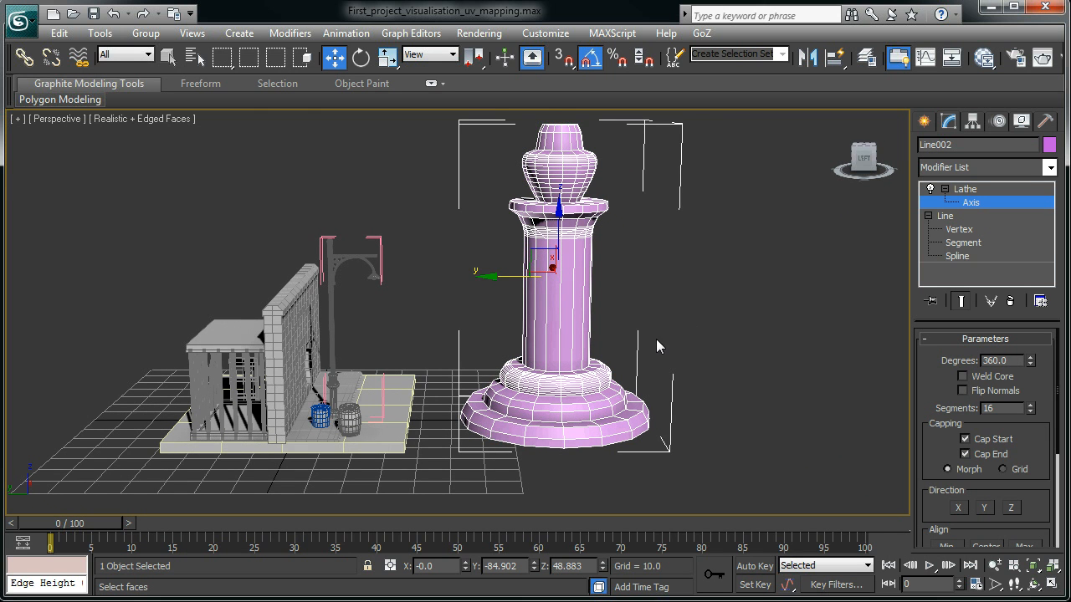
# Enter the Line's Vertex sub-object level and turn on the end result display so the lathed post stays shown
pyautogui.click(965, 229)
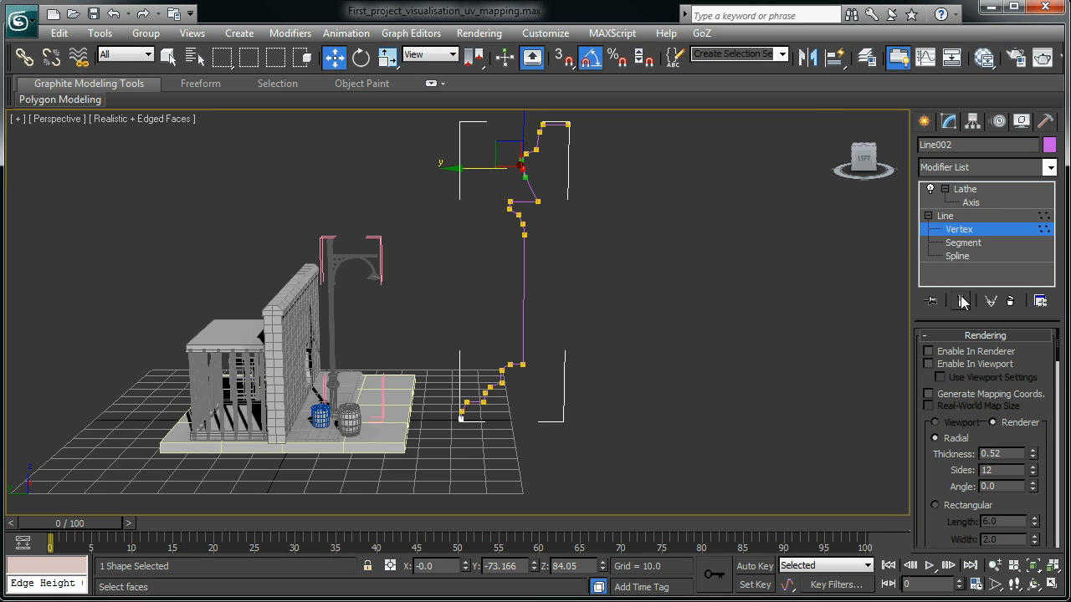
pyautogui.keyDown('alt'); pyautogui.moveTo(668, 296); pyautogui.dragTo(636, 394, button='middle'); pyautogui.keyUp('alt')
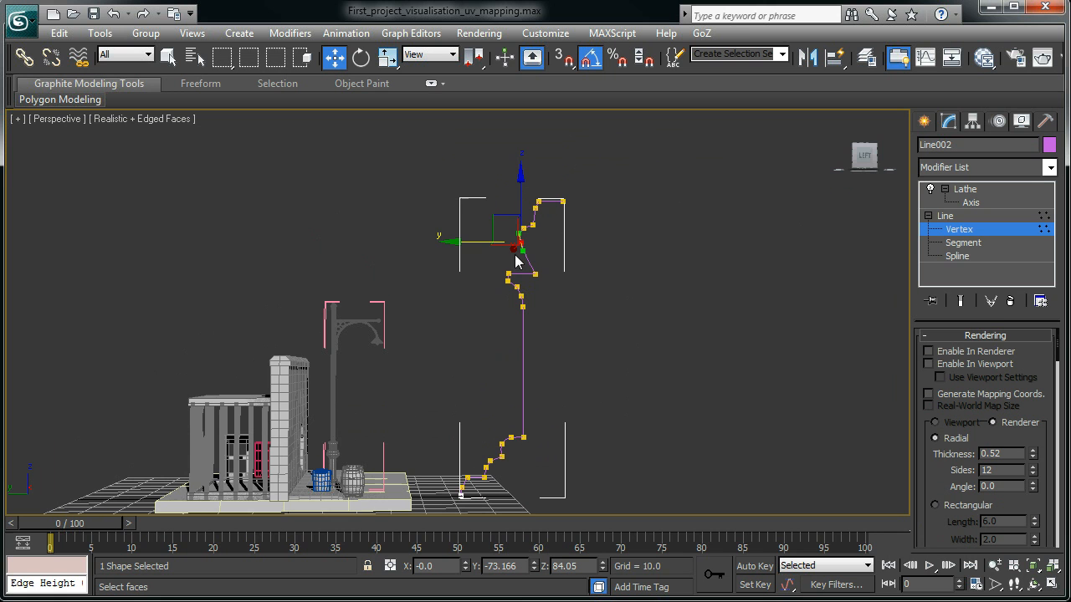
pyautogui.click(961, 301)
pyautogui.keyDown('alt'); pyautogui.moveTo(566, 355); pyautogui.dragTo(569, 382, button='middle'); pyautogui.keyUp('alt')
pyautogui.keyDown('alt'); pyautogui.moveTo(597, 300); pyautogui.dragTo(517, 270, button='middle'); pyautogui.keyUp('alt')
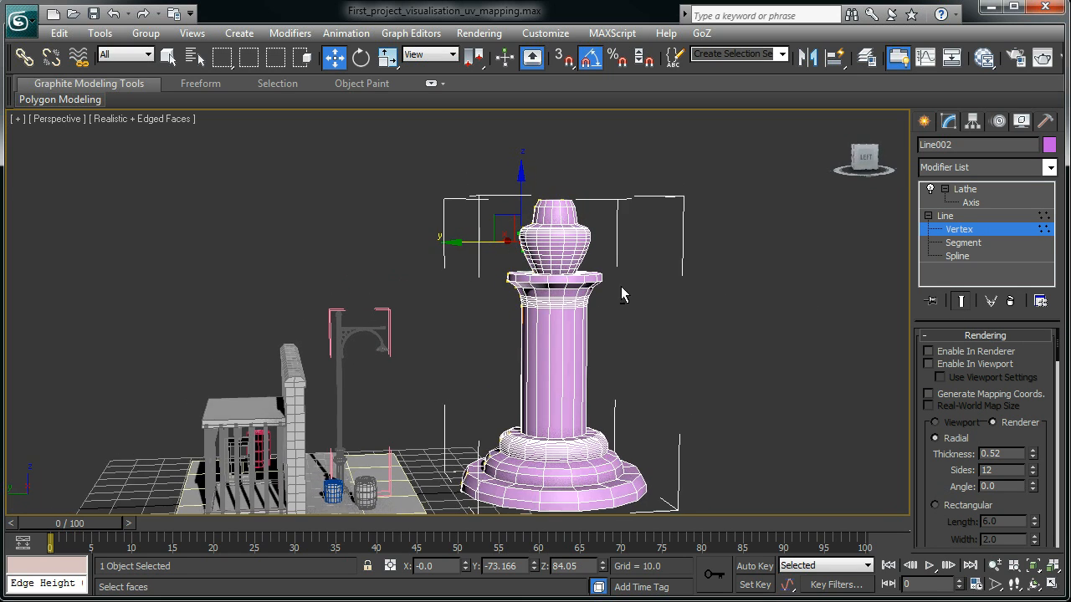
pyautogui.keyDown('alt'); pyautogui.moveTo(814, 284); pyautogui.dragTo(791, 286, button='middle'); pyautogui.keyUp('alt')
pyautogui.scroll(1, 791, 286)
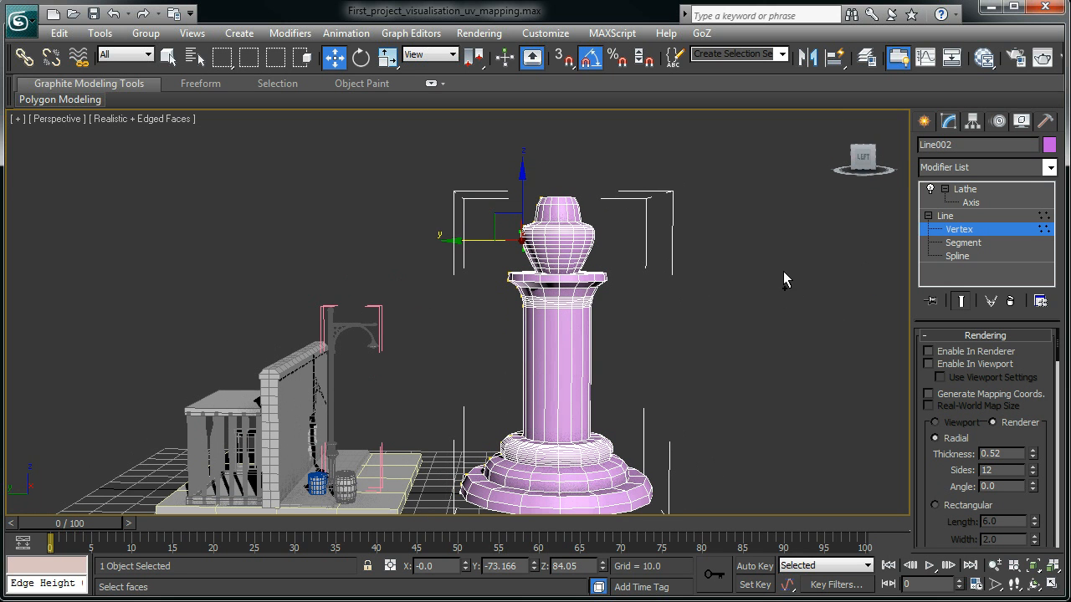
# Widen the bulge near the post's top by moving its profile vertex outward along Y, and undo a trial shift of the neck vertex
pyautogui.click(539, 263)
pyautogui.moveTo(487, 222); pyautogui.dragTo(468, 238)
pyautogui.click(526, 174)
pyautogui.click(540, 209)
pyautogui.moveTo(517, 205)
pyautogui.mouseDown()
pyautogui.moveTo(508, 202)
pyautogui.moveTo(523, 207)
pyautogui.mouseUp()
pyautogui.hotkey('ctrl', 'z')
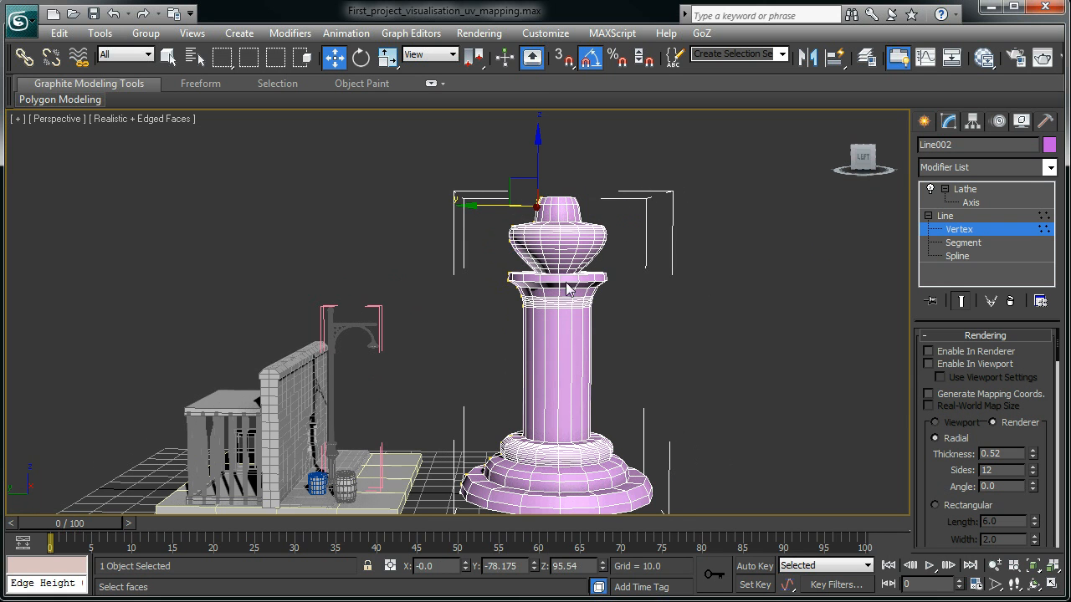
# Widen the post's shaft slightly by selecting its profile vertices and moving them outward along Y
pyautogui.keyDown('alt'); pyautogui.moveTo(520, 307); pyautogui.dragTo(514, 294, button='middle'); pyautogui.keyUp('alt')
pyautogui.moveTo(509, 286); pyautogui.dragTo(544, 314)
pyautogui.keyDown('alt'); pyautogui.moveTo(490, 308); pyautogui.dragTo(520, 422, button='middle'); pyautogui.keyUp('alt')
pyautogui.moveTo(530, 437); pyautogui.dragTo(485, 438)
pyautogui.keyDown('alt'); pyautogui.moveTo(517, 467); pyautogui.dragTo(652, 378, button='middle'); pyautogui.keyUp('alt')
pyautogui.moveTo(459, 413); pyautogui.dragTo(451, 412)
pyautogui.keyDown('alt'); pyautogui.moveTo(623, 380); pyautogui.dragTo(635, 269, button='middle'); pyautogui.keyUp('alt')
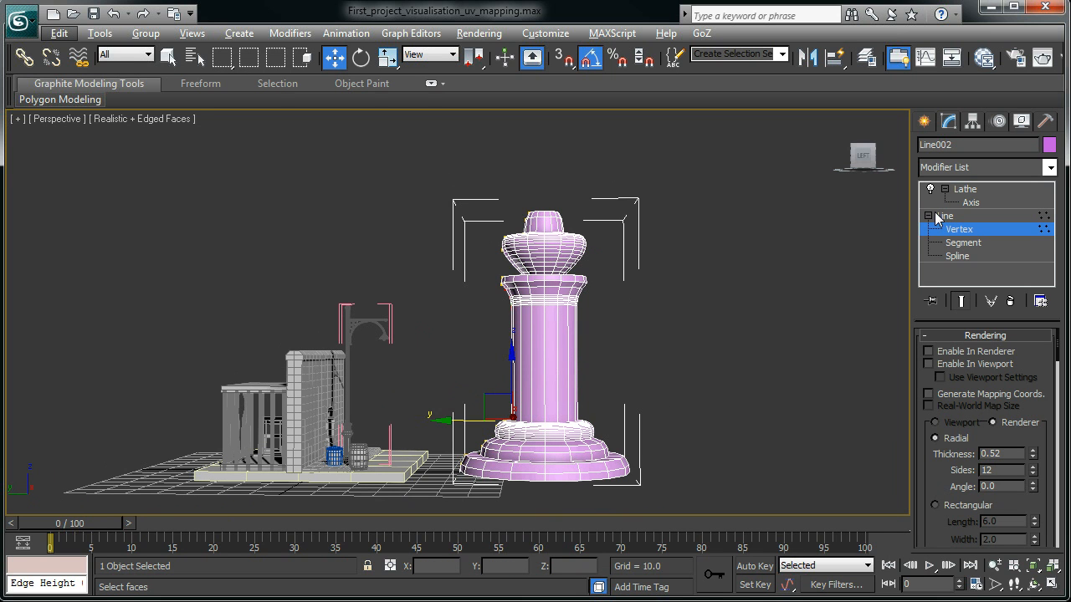
# Collapse the post's entire modifier stack, including the Lathe and the Line, and accept the warning
pyautogui.keyDown('alt'); pyautogui.moveTo(586, 368); pyautogui.dragTo(526, 375, button='middle'); pyautogui.keyUp('alt')
pyautogui.scroll(1, 525, 374)
pyautogui.moveTo(474, 215); pyautogui.dragTo(544, 216, button='middle')
pyautogui.moveTo(482, 495); pyautogui.dragTo(513, 337, button='middle')
pyautogui.moveTo(586, 219); pyautogui.dragTo(492, 388, button='middle')
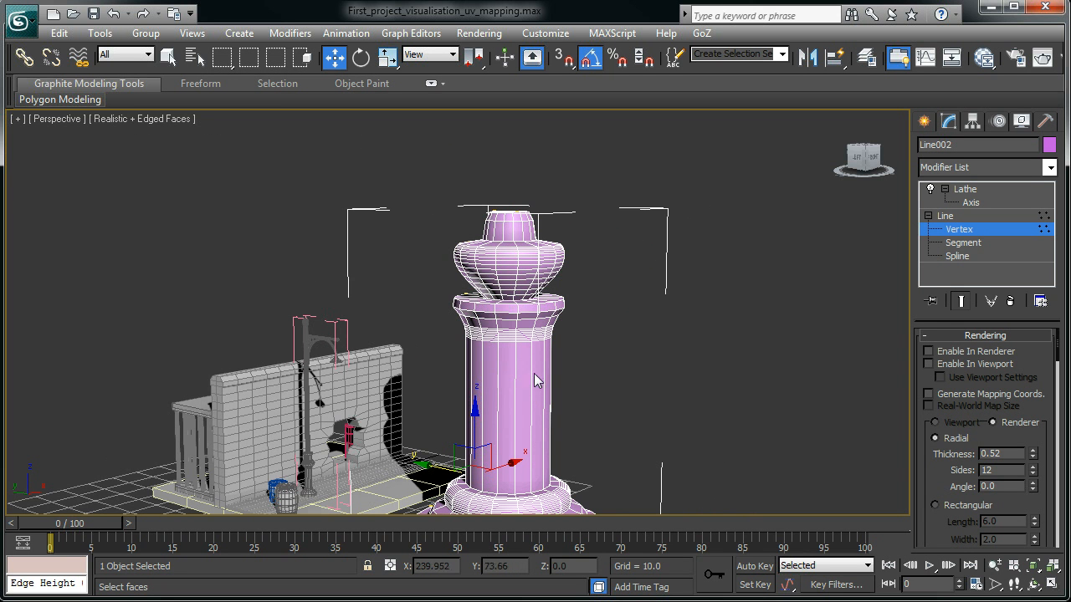
pyautogui.keyDown('alt'); pyautogui.moveTo(482, 391); pyautogui.dragTo(545, 415, button='middle'); pyautogui.keyUp('alt')
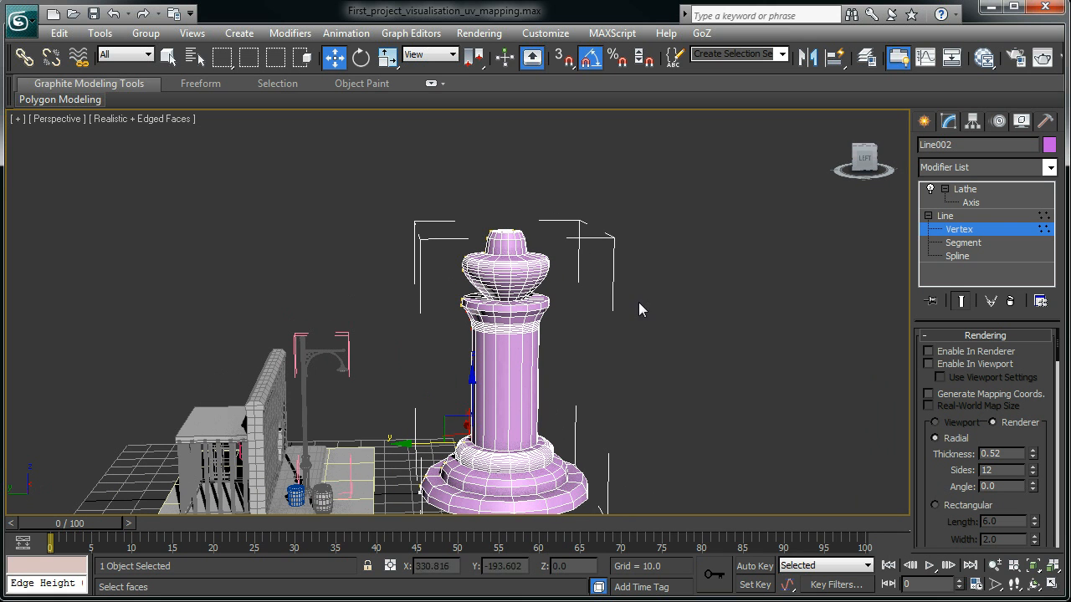
pyautogui.click(979, 191)
pyautogui.rightClick(978, 192)
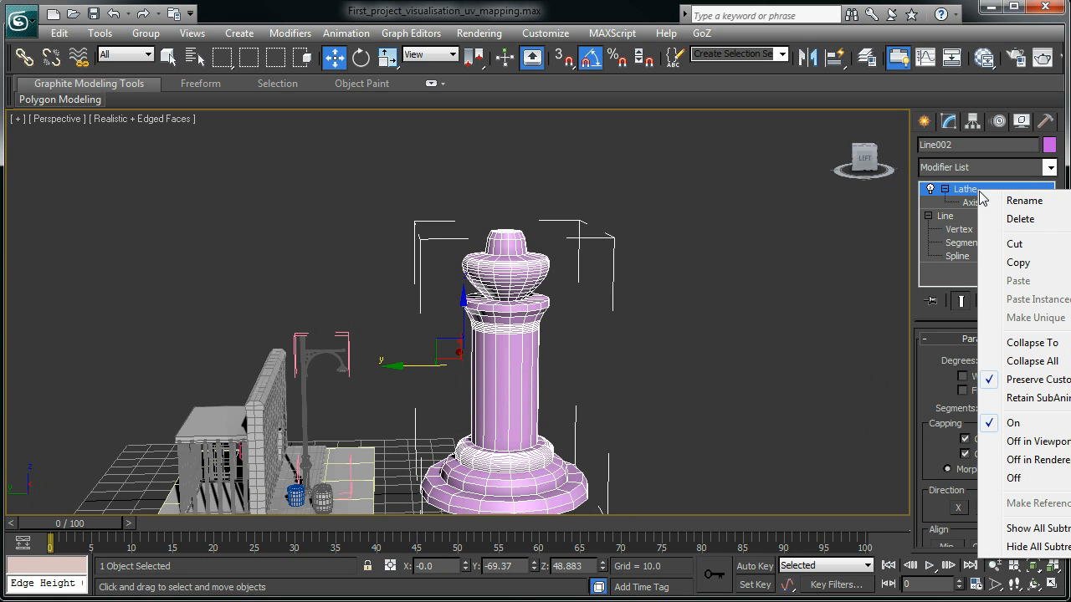
pyautogui.click(1032, 360)
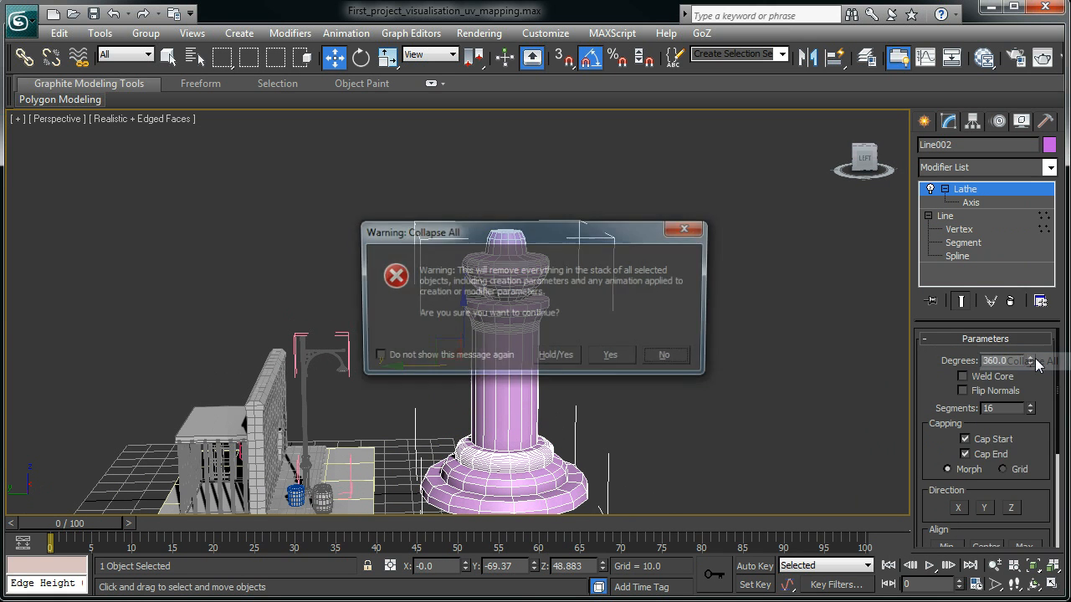
pyautogui.click(624, 358)
pyautogui.keyDown('alt'); pyautogui.moveTo(688, 357); pyautogui.dragTo(517, 396, button='middle'); pyautogui.keyUp('alt')
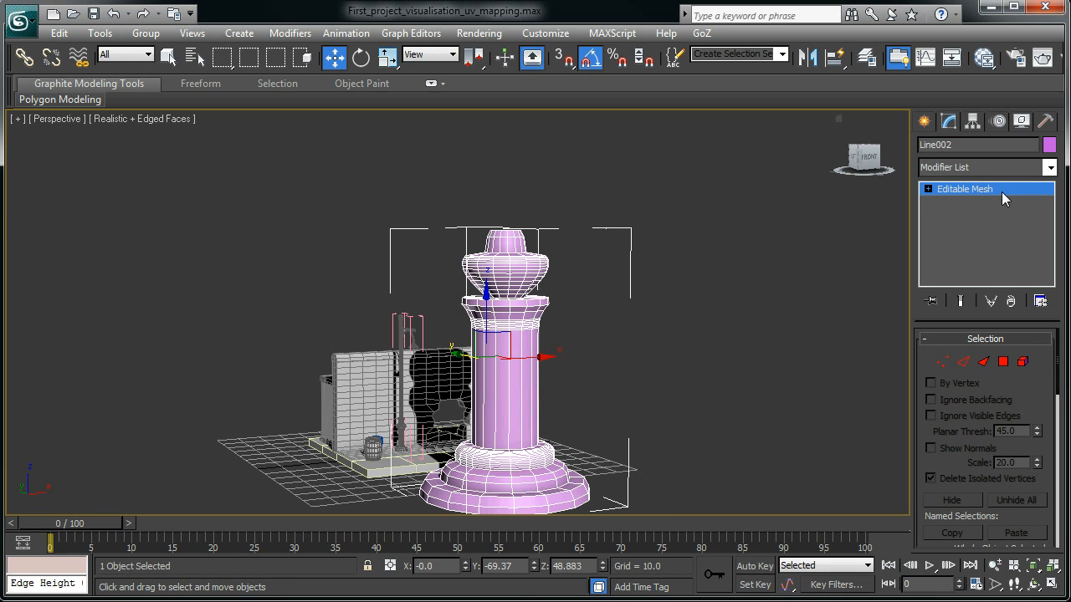
# Convert the collapsed post from Editable Mesh to Editable Poly
pyautogui.rightClick(510, 408)
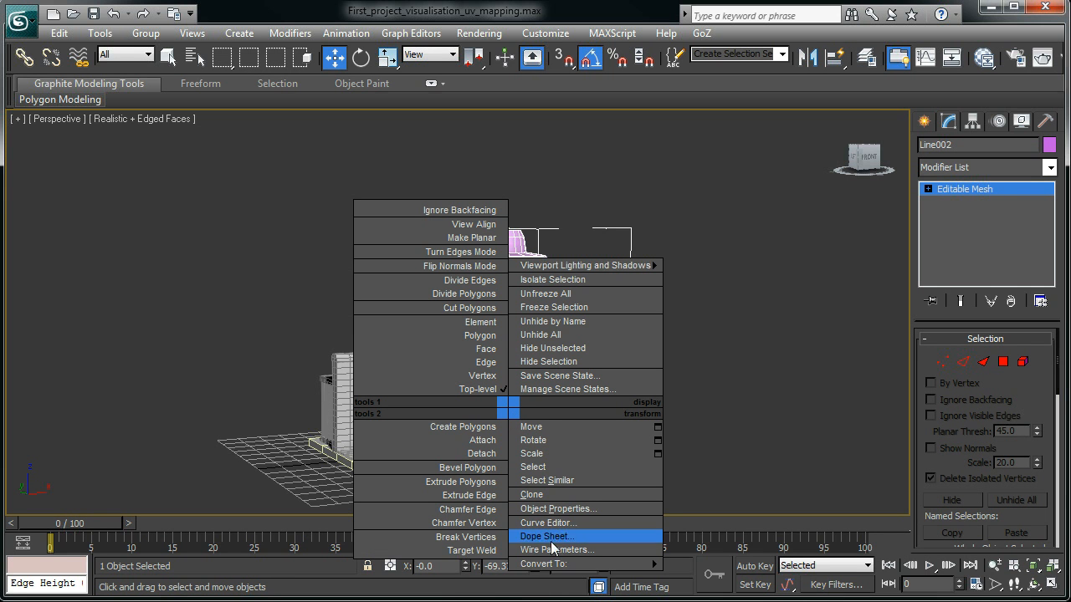
pyautogui.moveTo(564, 567)
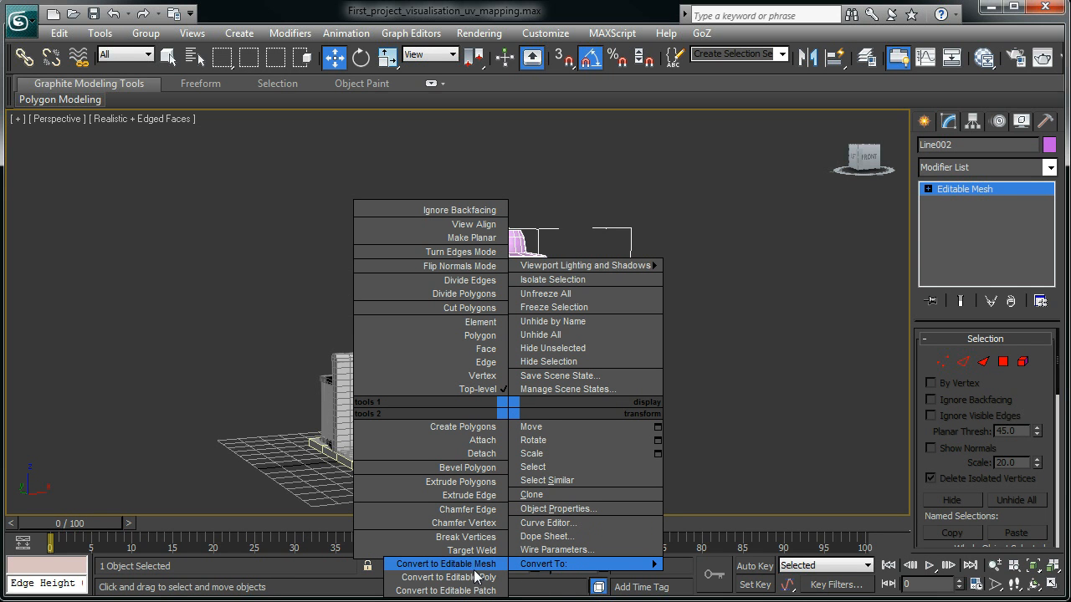
pyautogui.click(448, 578)
pyautogui.keyDown('alt'); pyautogui.moveTo(678, 293); pyautogui.dragTo(770, 270, button='middle'); pyautogui.keyUp('alt')
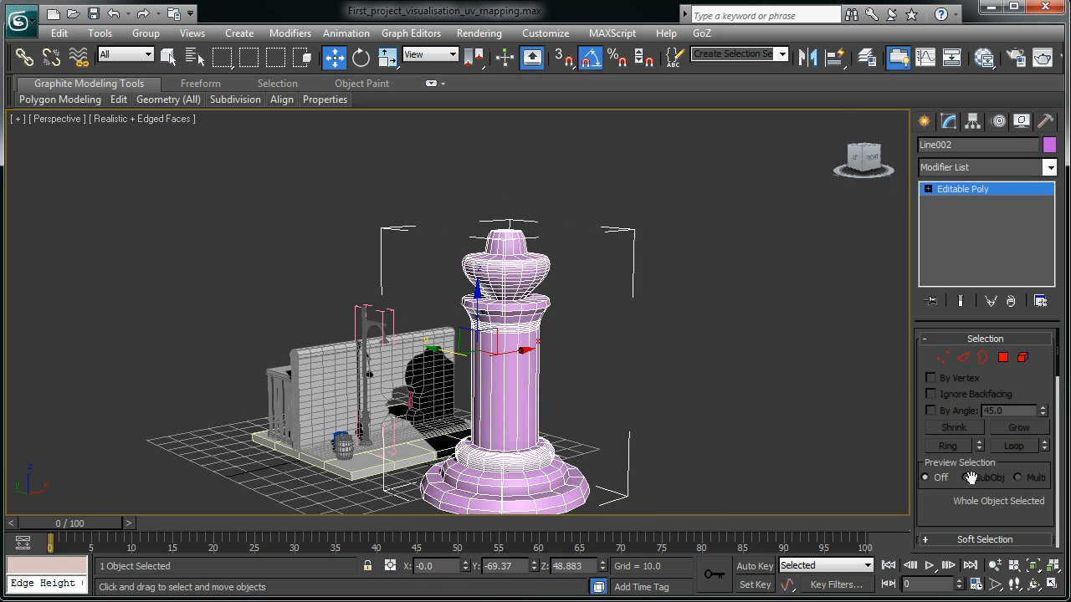
pyautogui.moveTo(1048, 384); pyautogui.dragTo(1037, 315)
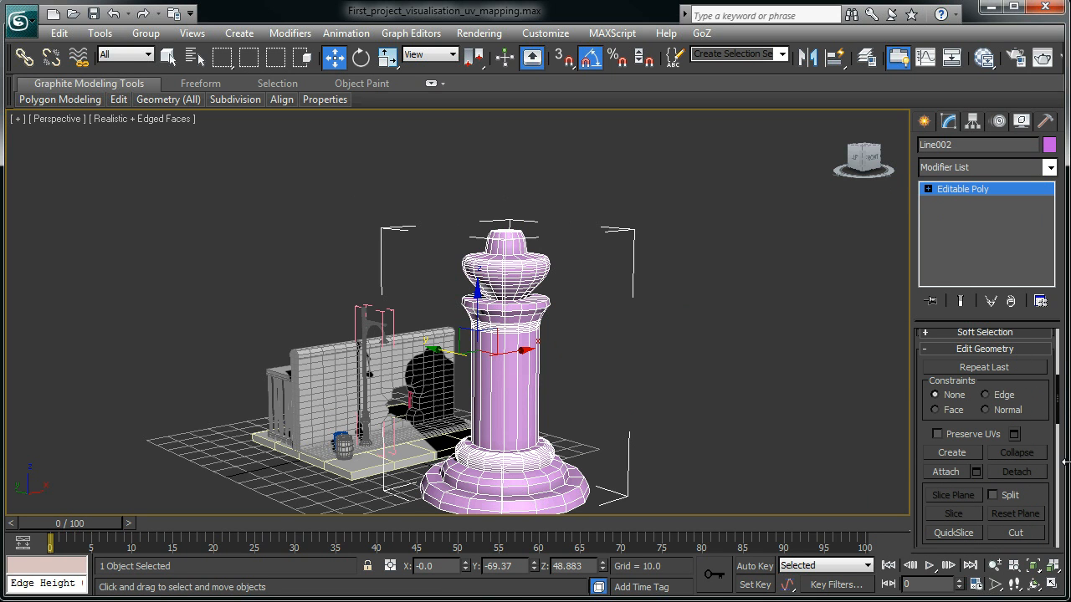
pyautogui.keyDown('alt'); pyautogui.moveTo(635, 471); pyautogui.dragTo(636, 385, button='middle'); pyautogui.keyUp('alt')
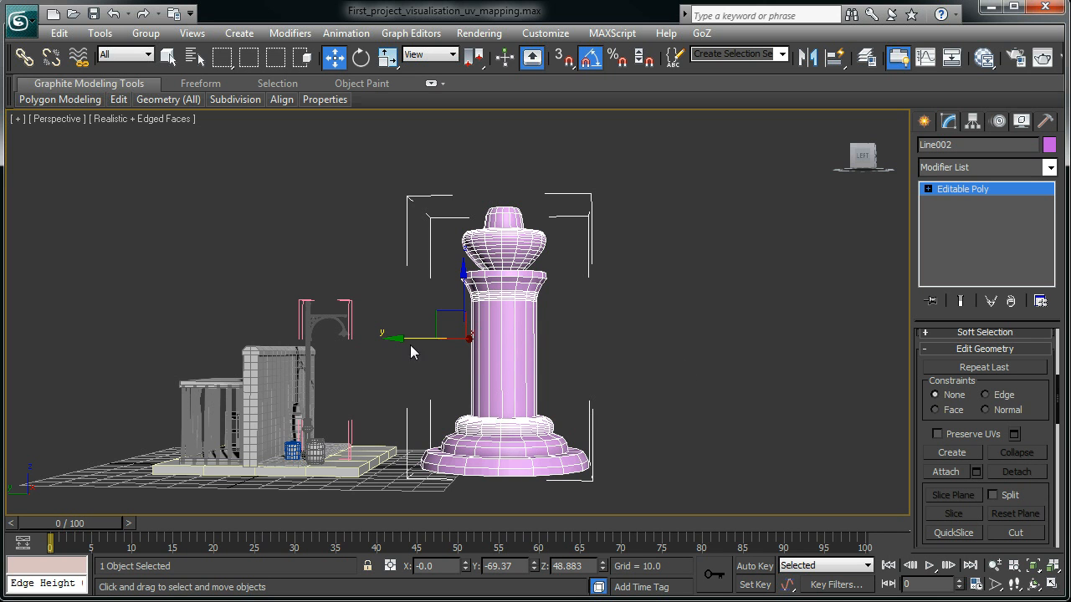
pyautogui.keyDown('alt'); pyautogui.moveTo(594, 362); pyautogui.dragTo(582, 371, button='middle'); pyautogui.keyUp('alt')
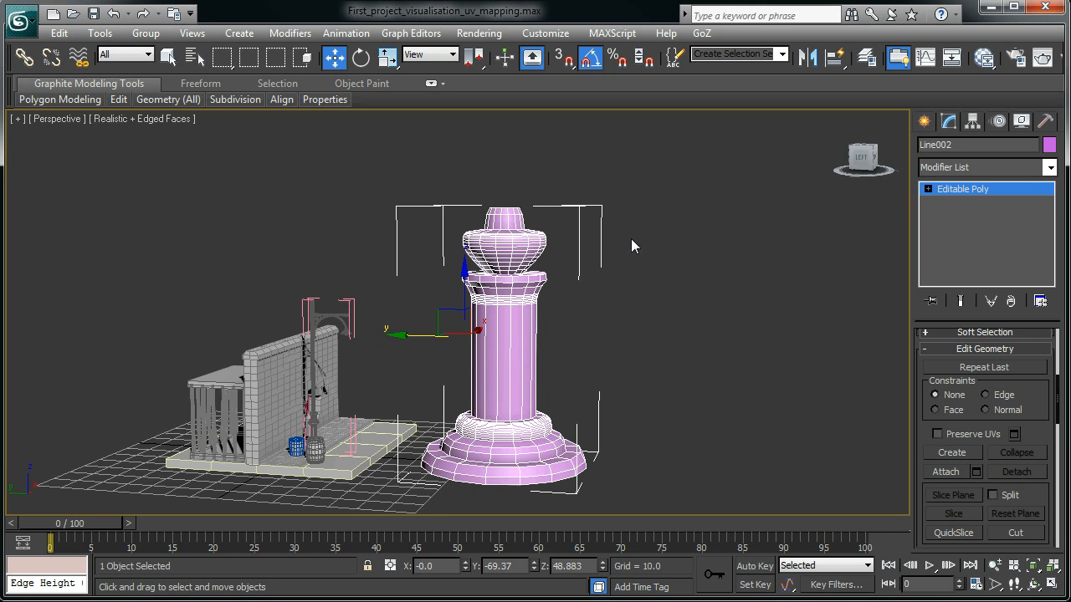